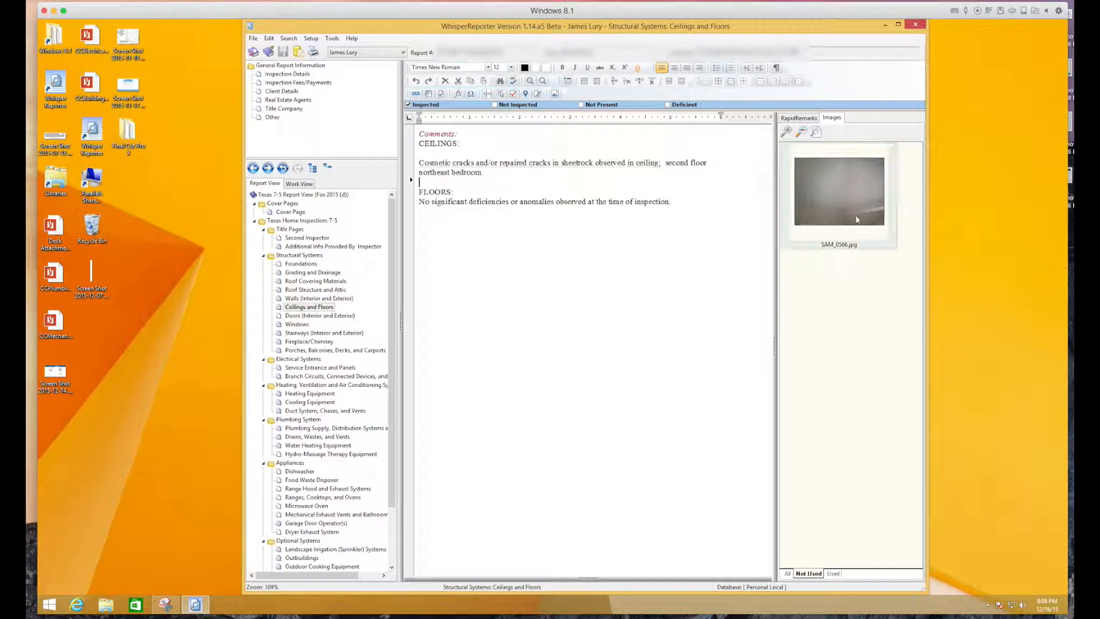
Insert the photo SAM_0566.jpg beneath the ceiling crack comment, add a blank line before FLOORS, and save the report.
double_click(851, 180)
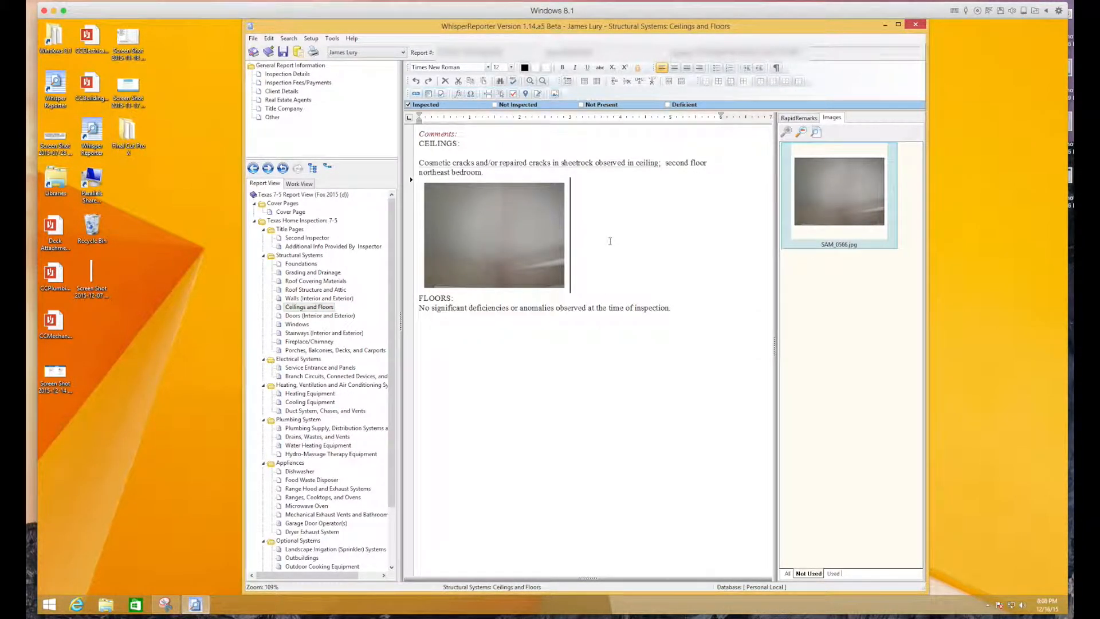
key(Return)
click(569, 404)
click(283, 52)
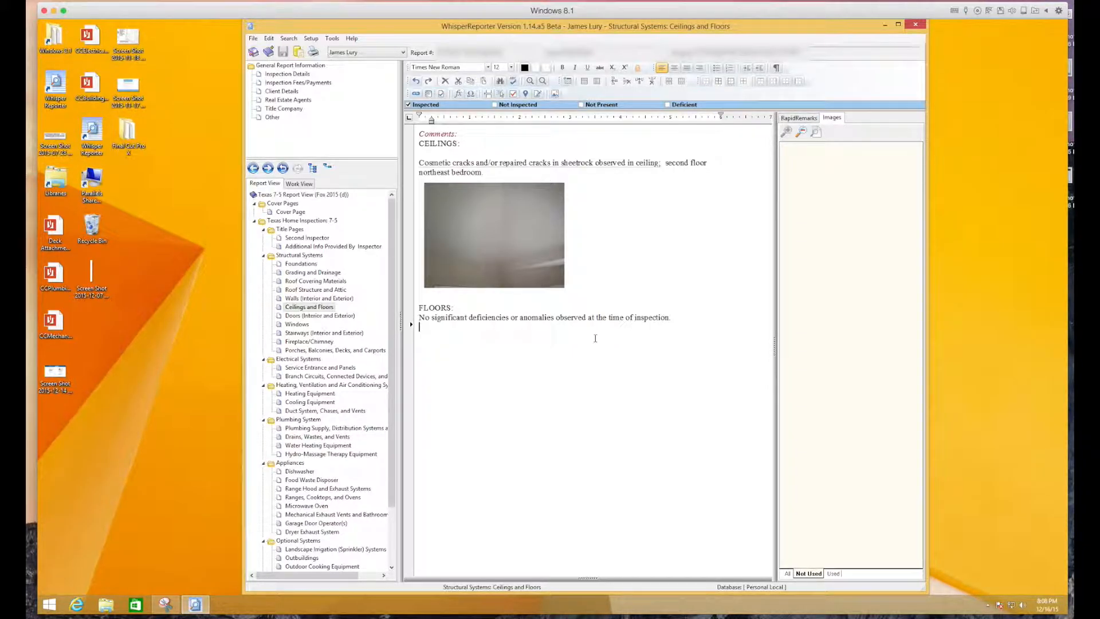
Delete the elevation survey paragraph and the blank grid image from the Foundations section.
click(288, 263)
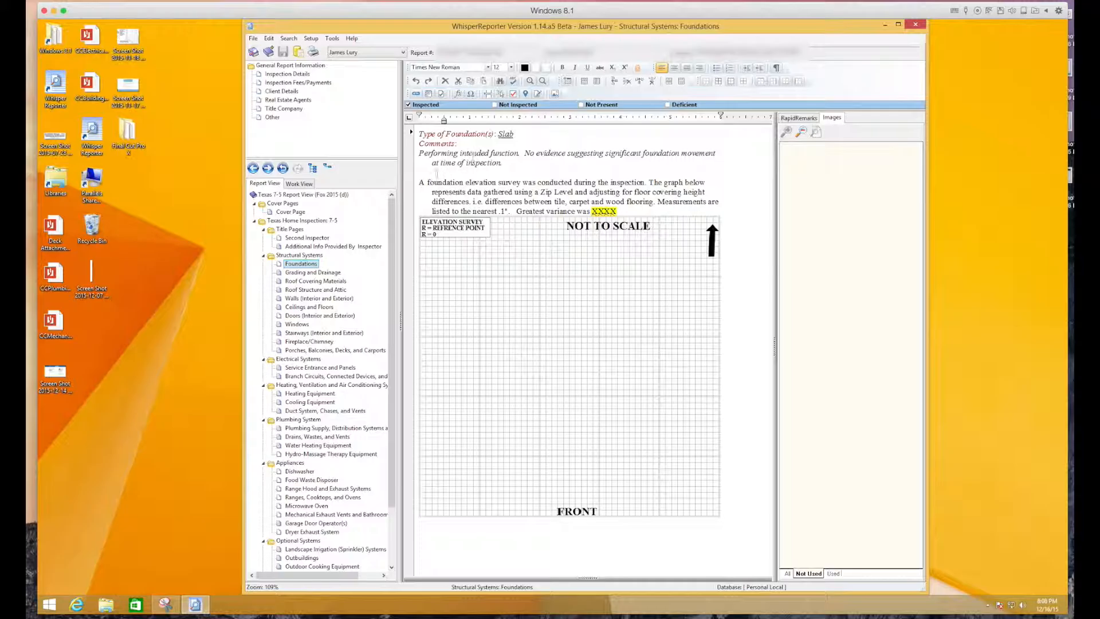
click(560, 291)
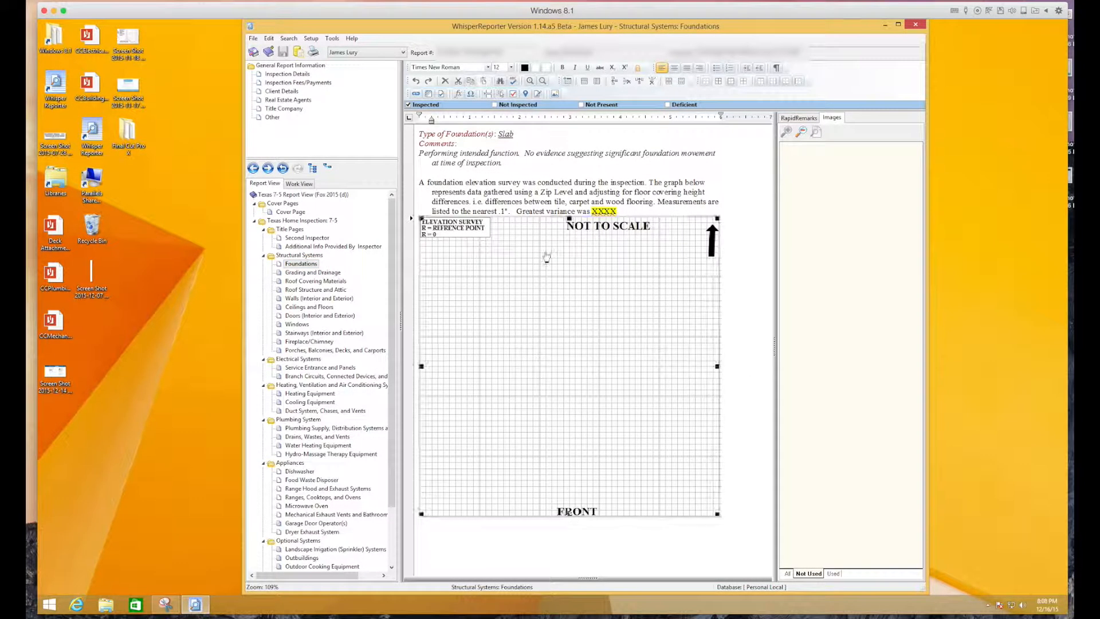
double_click(416, 183)
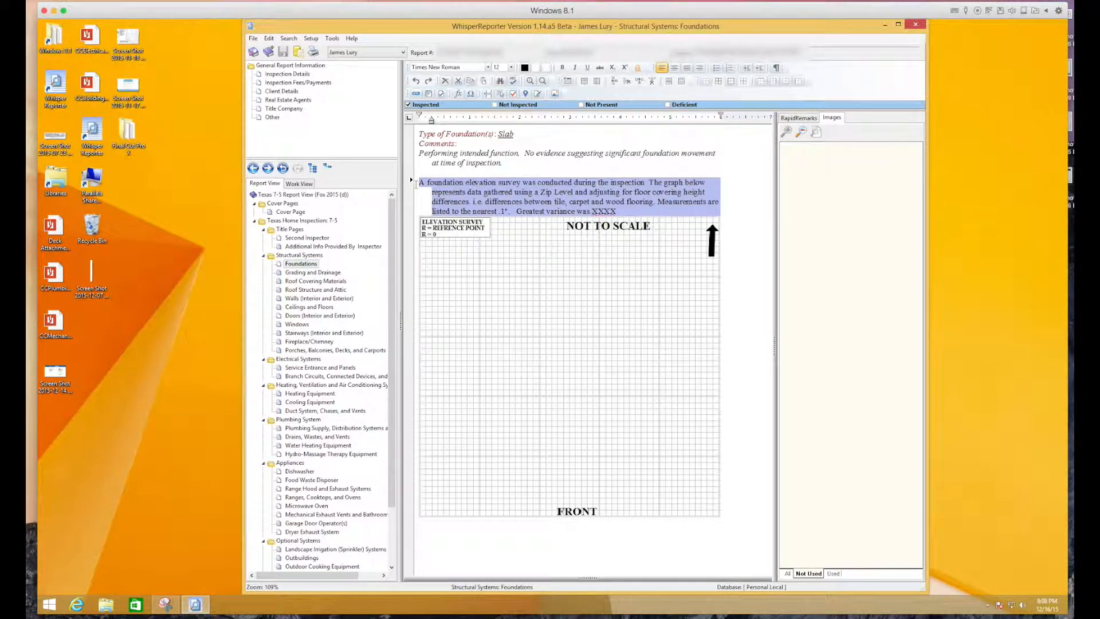
key(Delete)
key(BackSpace)
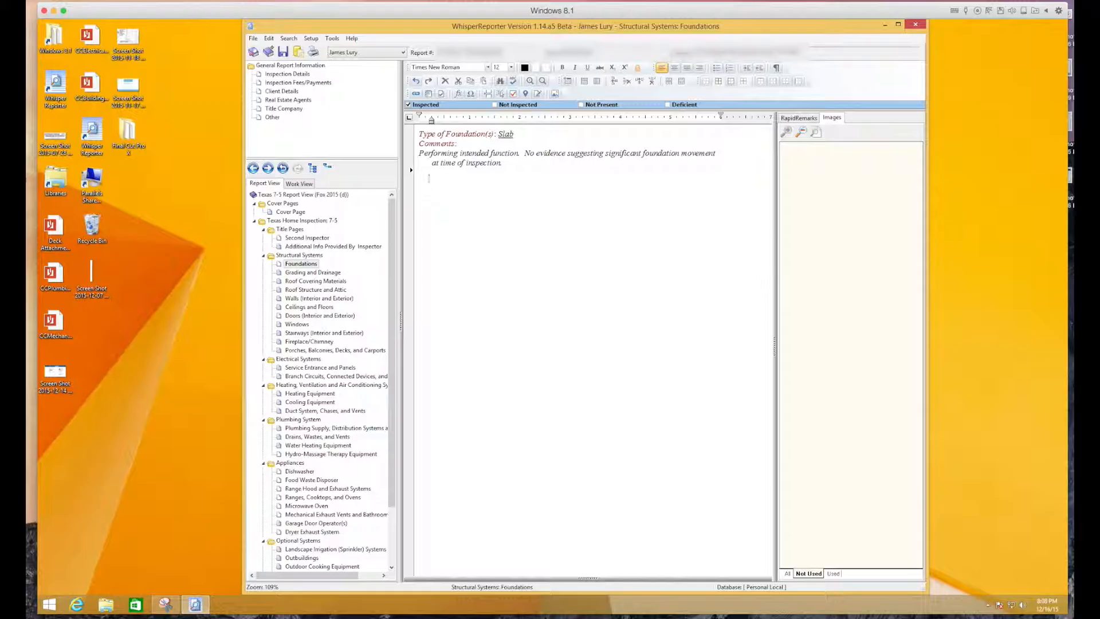
Try the Not Inspected, Not Present and Deficient ratings on the Foundations section, and restore it to Inspected only.
click(307, 272)
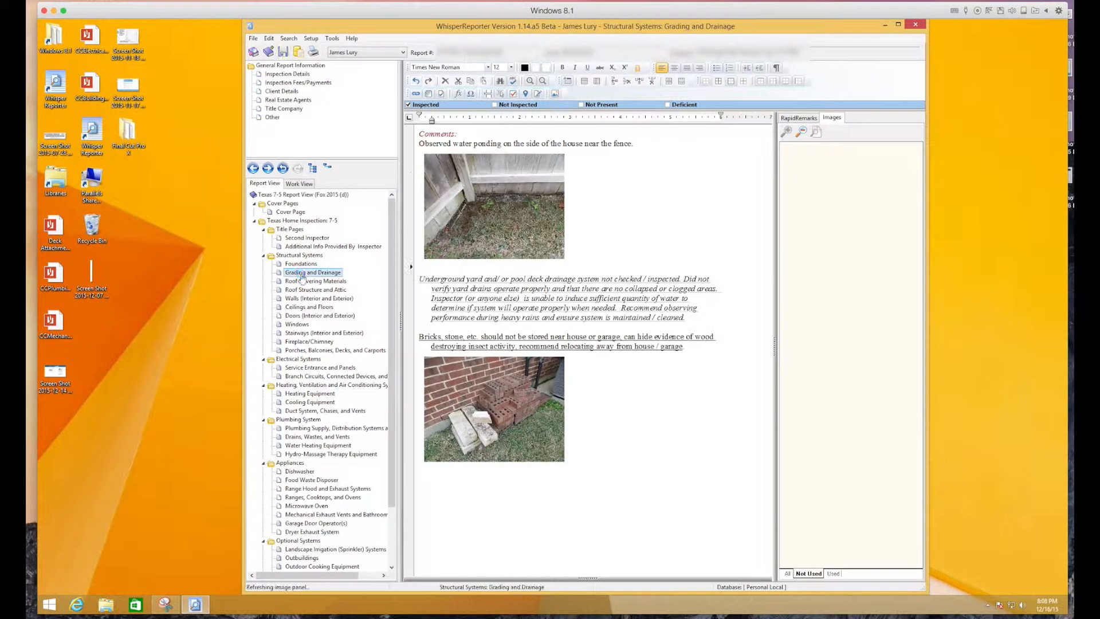
click(304, 264)
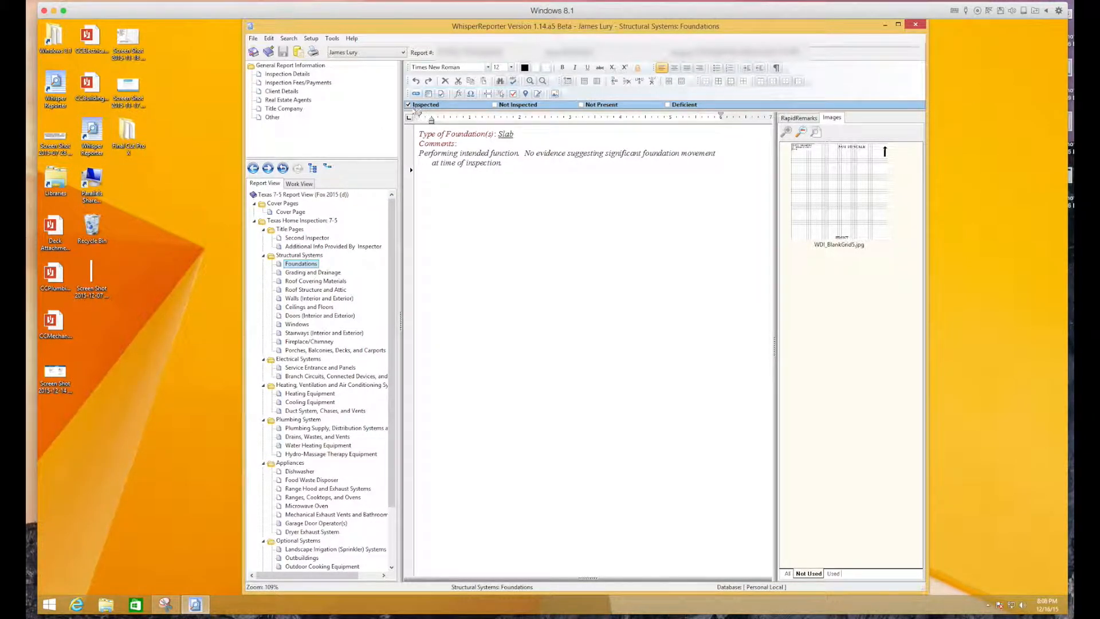
click(667, 106)
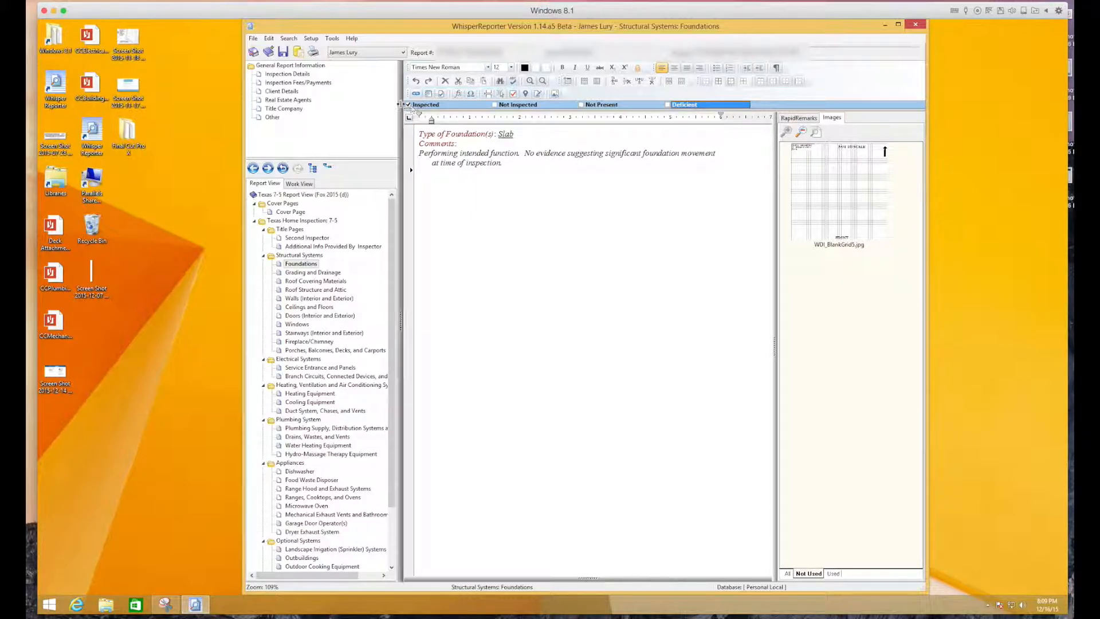
click(477, 104)
click(495, 105)
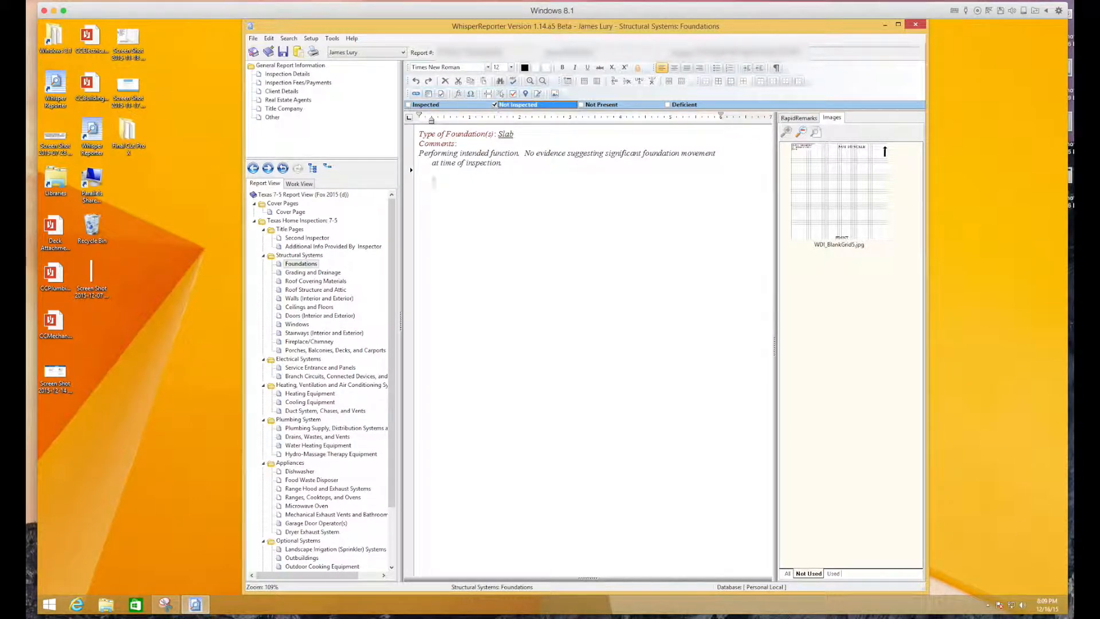
click(587, 106)
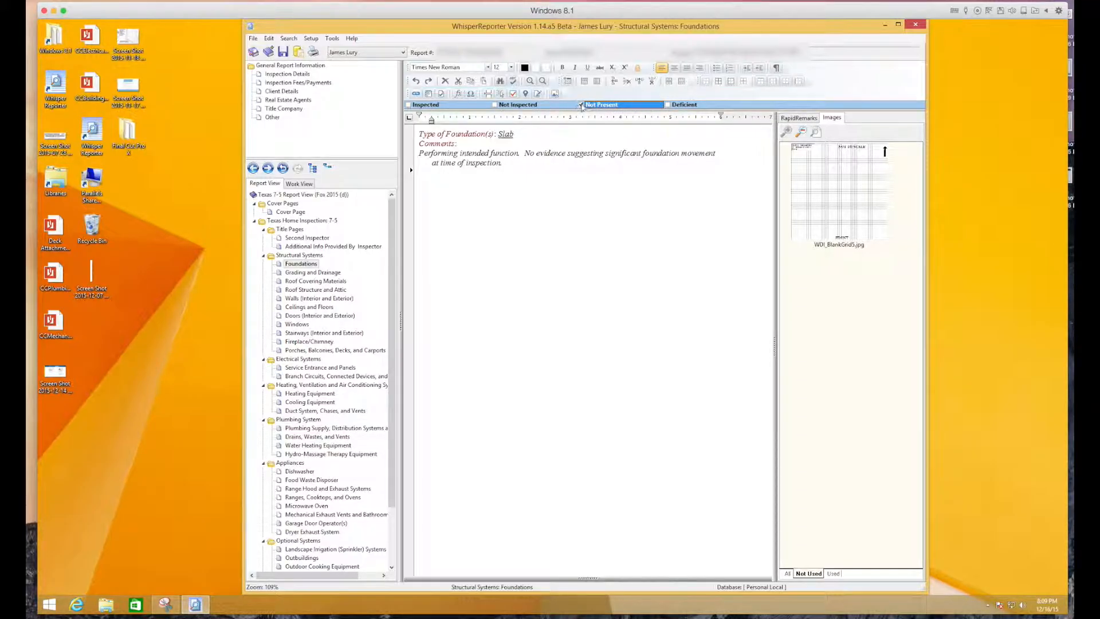
click(668, 105)
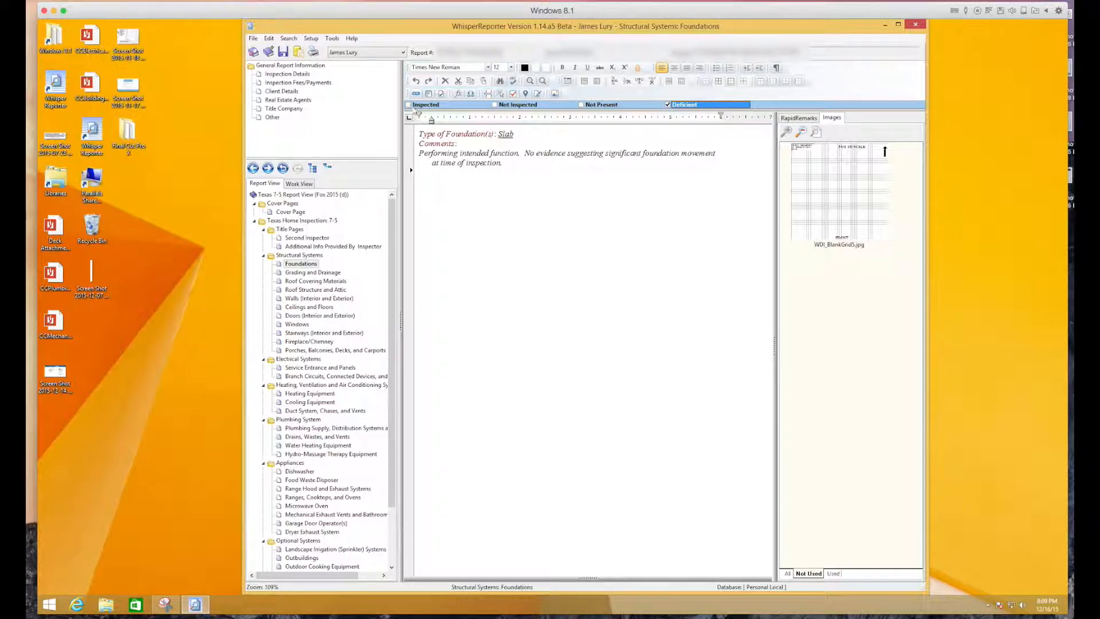
click(409, 106)
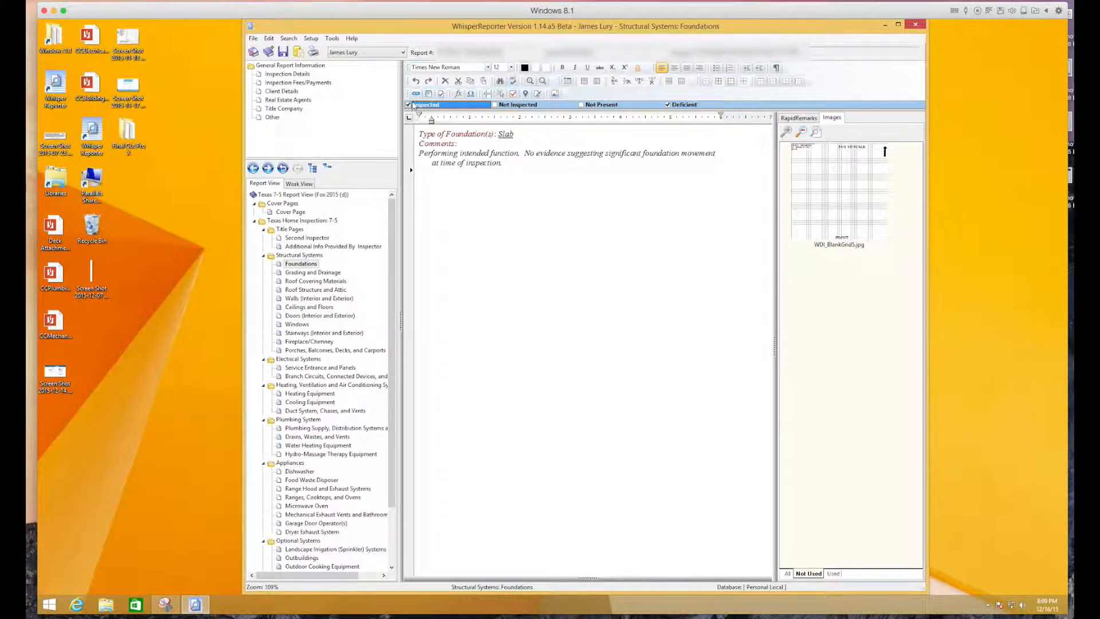
click(460, 234)
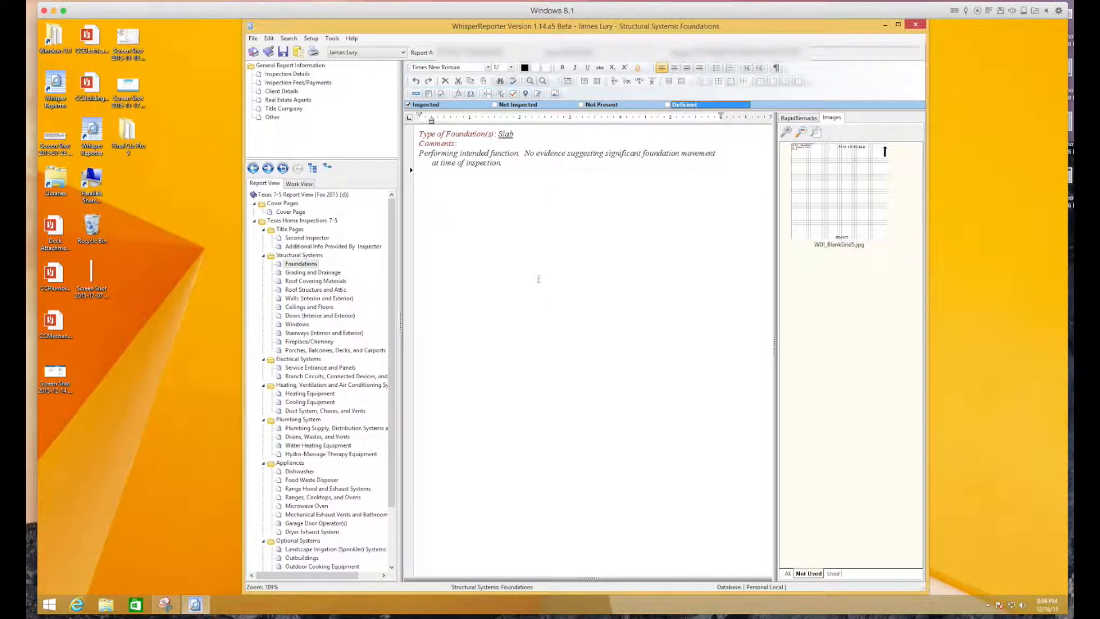
Mark the Grading and Drainage section as Deficient in addition to Inspected.
click(312, 273)
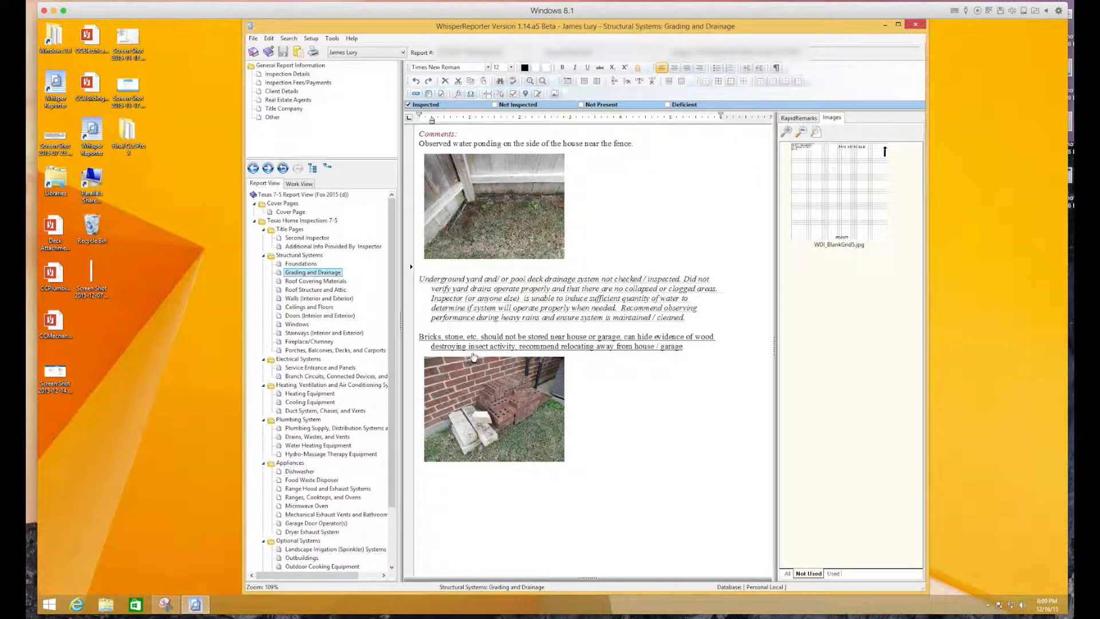
click(725, 104)
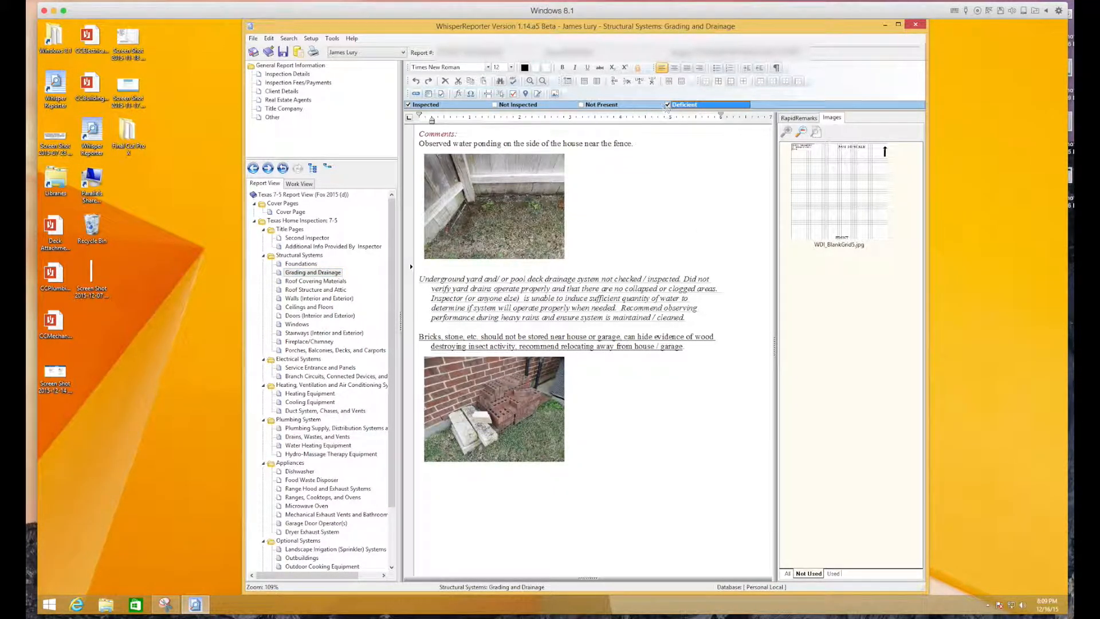
Review the ratings and comments of the report sections from Roof Covering Materials through Plumbing Supply, Distribution Systems and Fixtures.
click(316, 281)
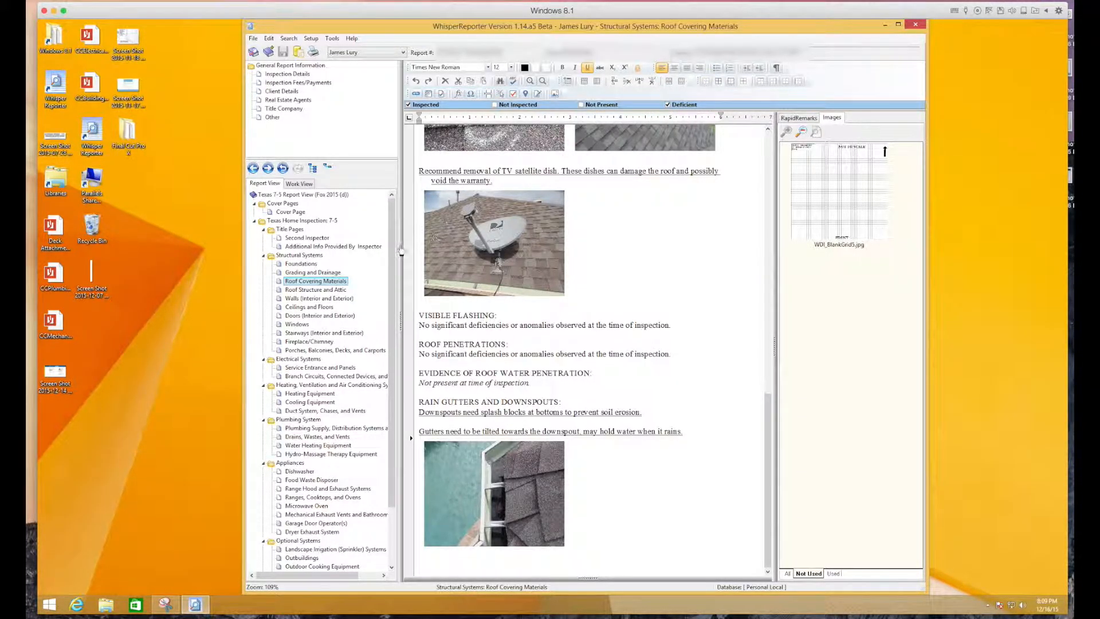
click(326, 291)
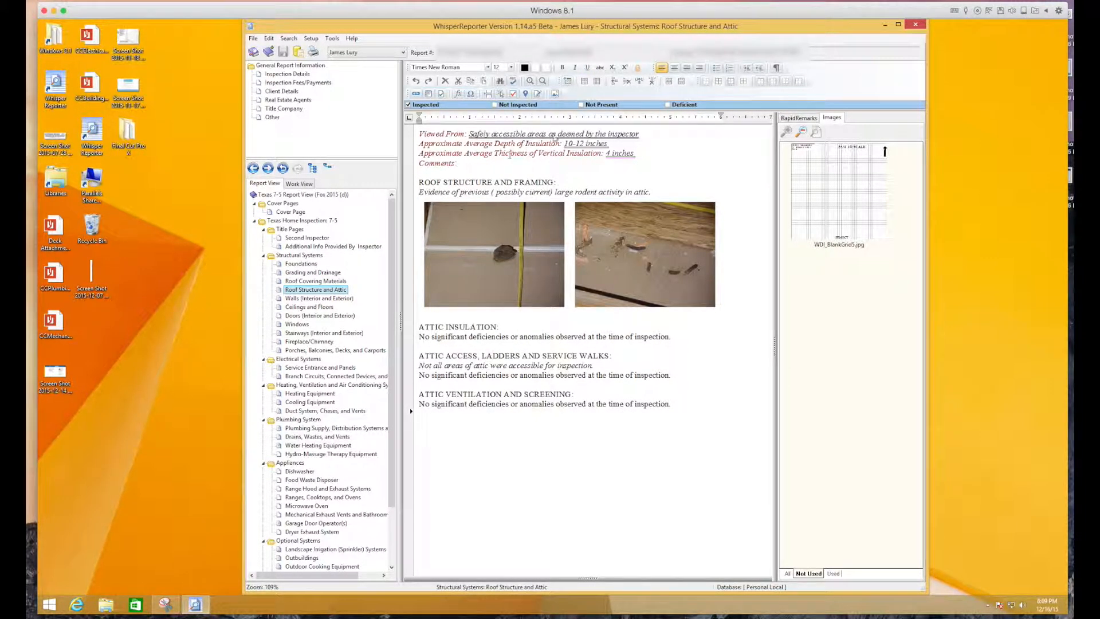
click(297, 299)
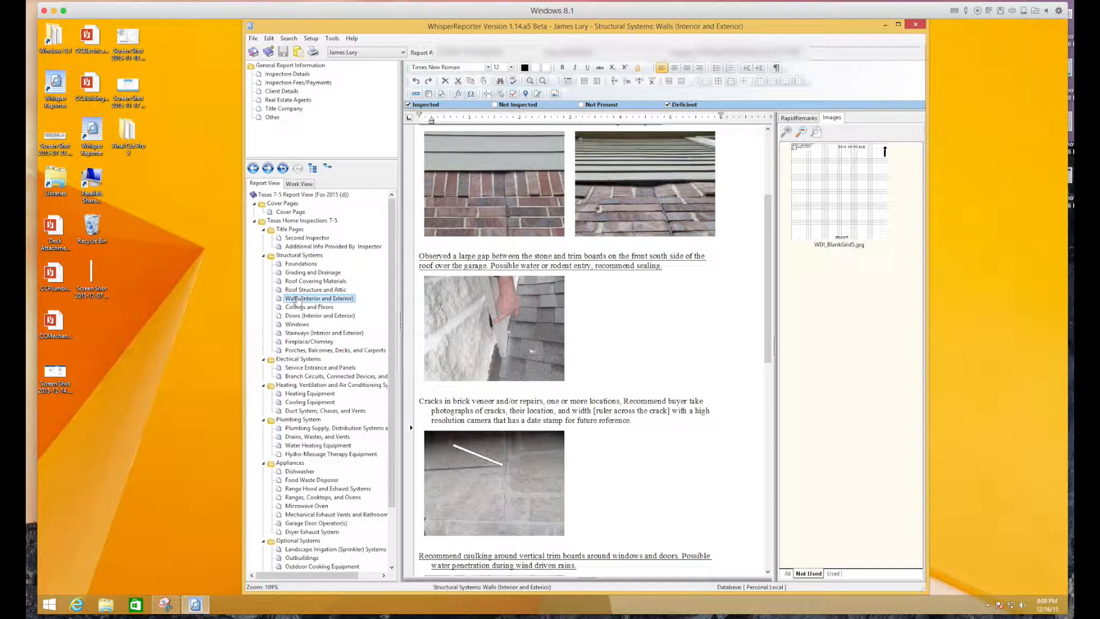
click(296, 307)
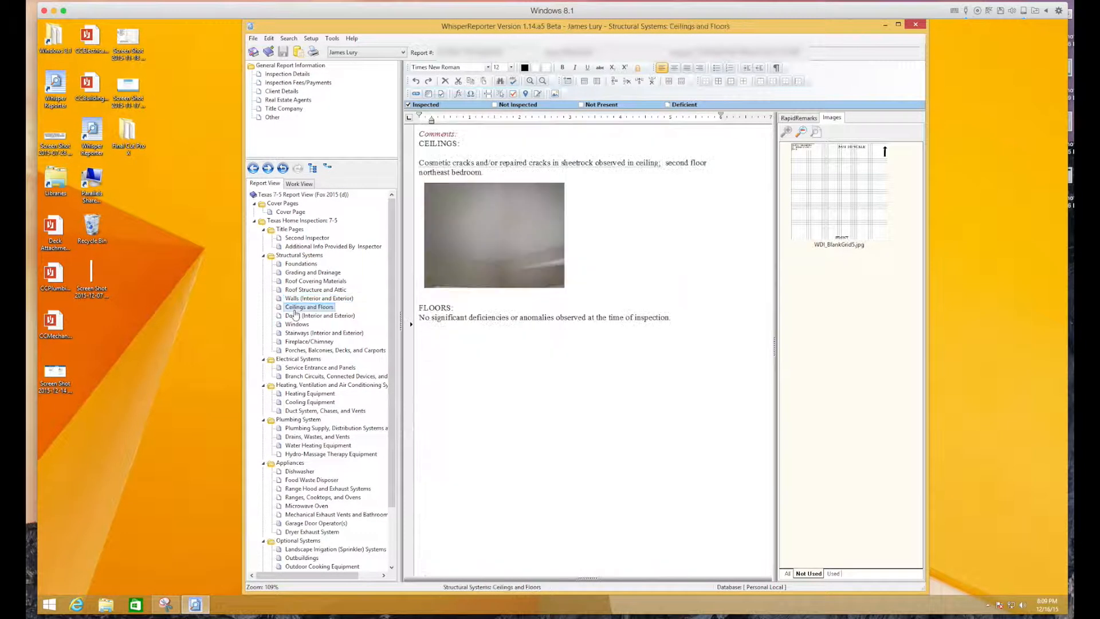
click(295, 317)
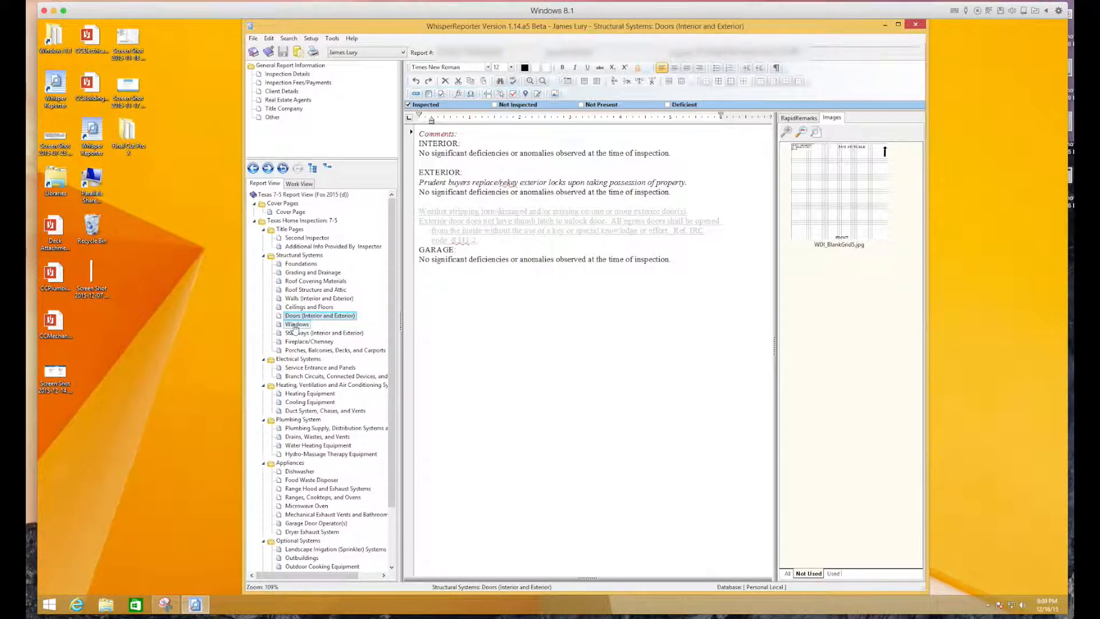
click(295, 326)
click(332, 334)
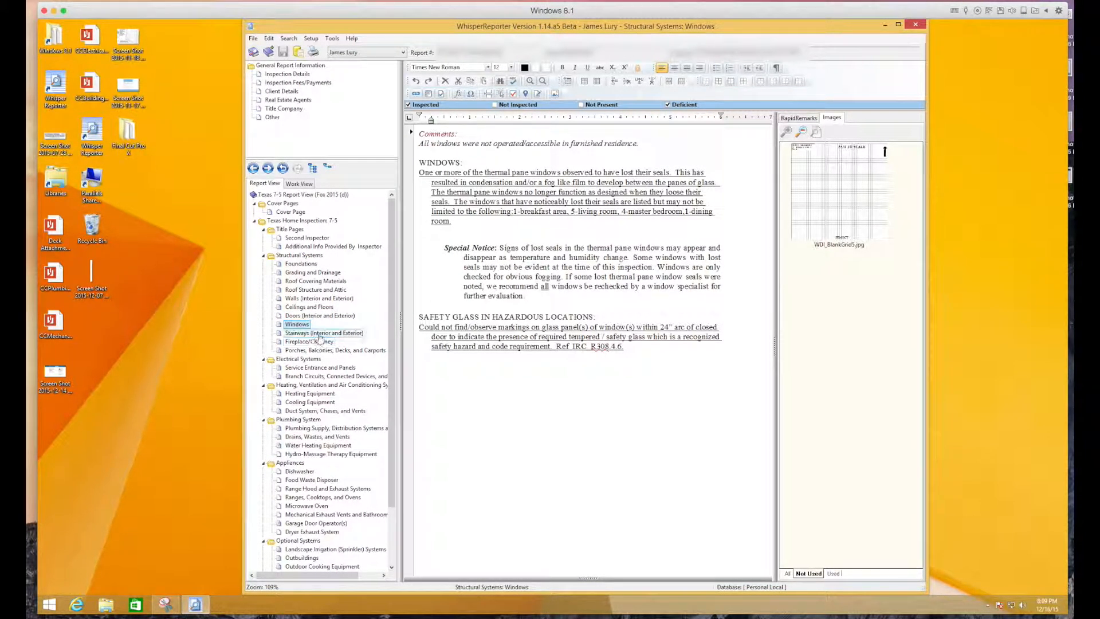
click(310, 342)
click(310, 350)
click(303, 359)
click(305, 367)
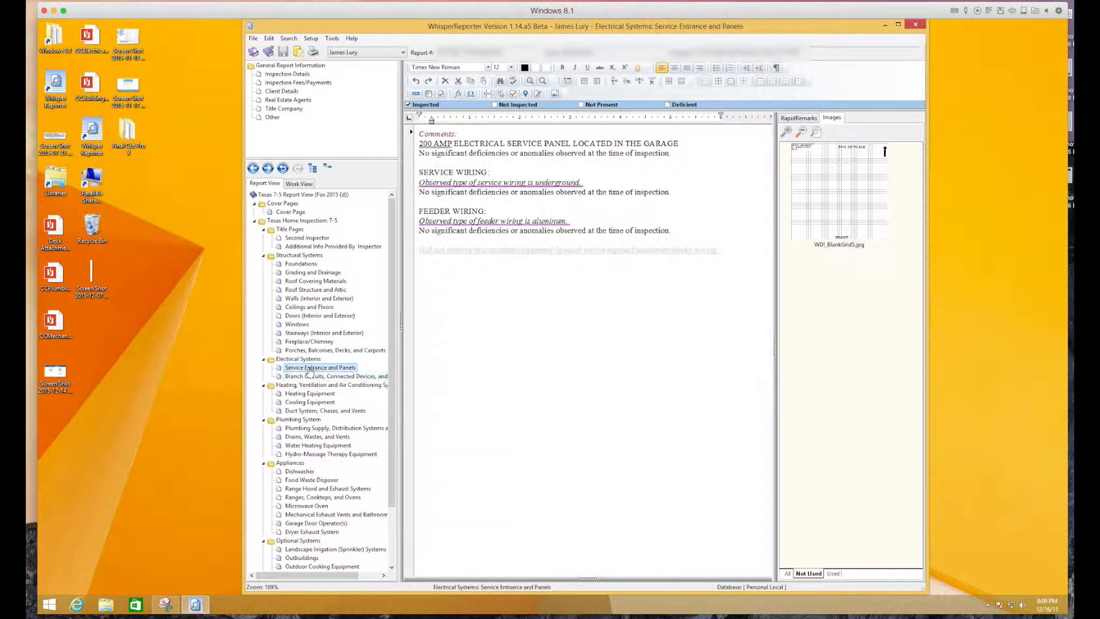
click(310, 378)
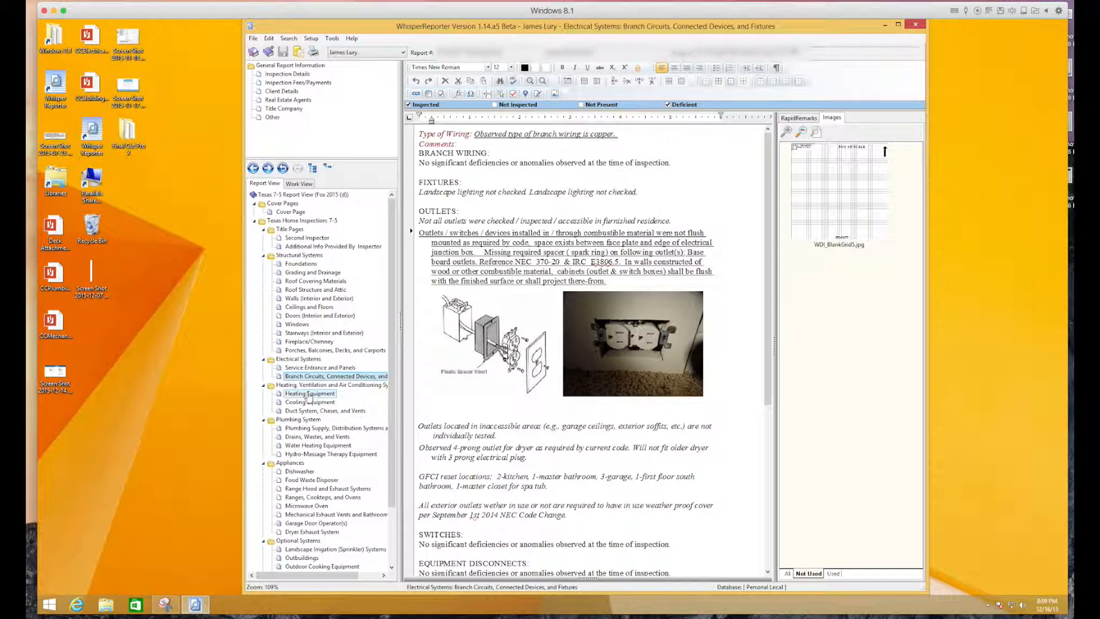
click(309, 394)
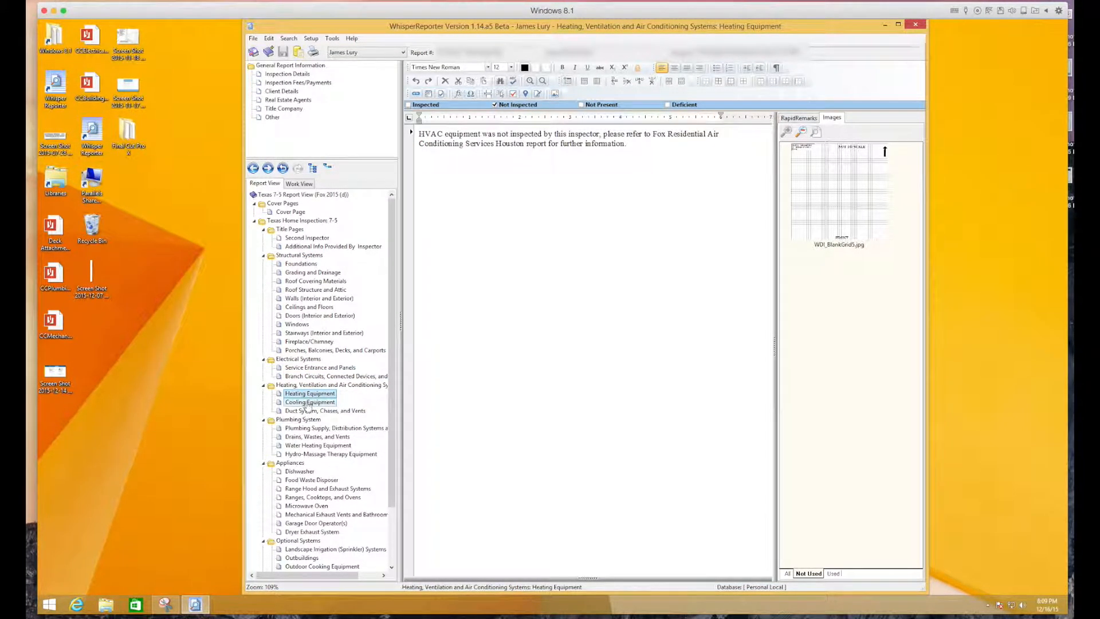
click(303, 429)
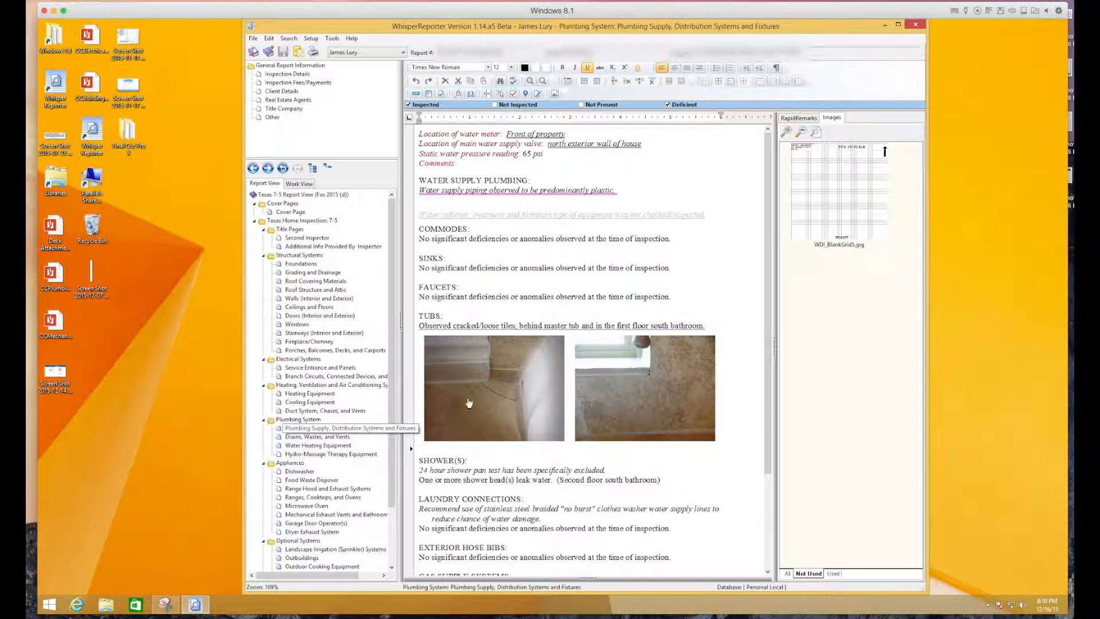
Mark the Drains, Wastes, and Vents section as Deficient in addition to Inspected.
click(297, 438)
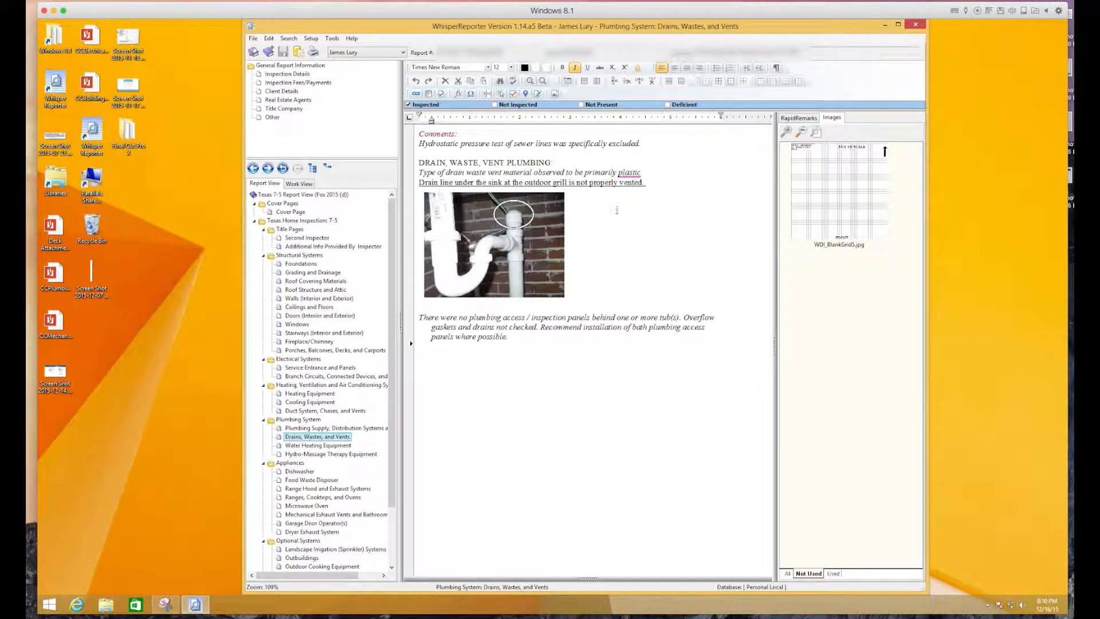
click(669, 105)
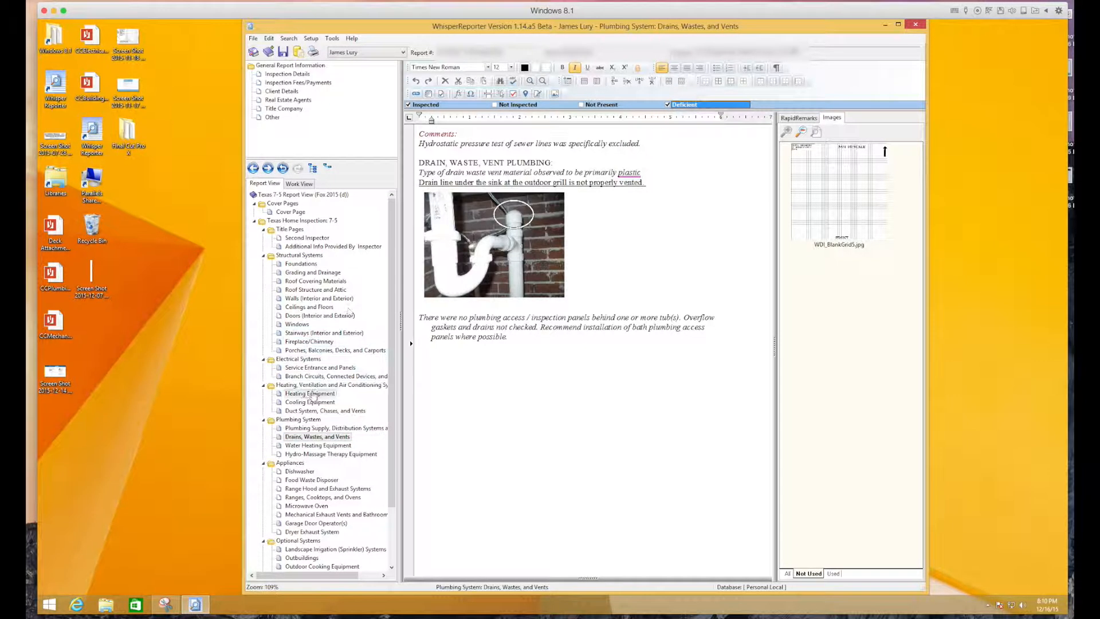
Replace the Hydro-Massage Therapy Equipment comment with the "Not present" remark from Other, and rate the section Not Present.
click(302, 446)
click(324, 454)
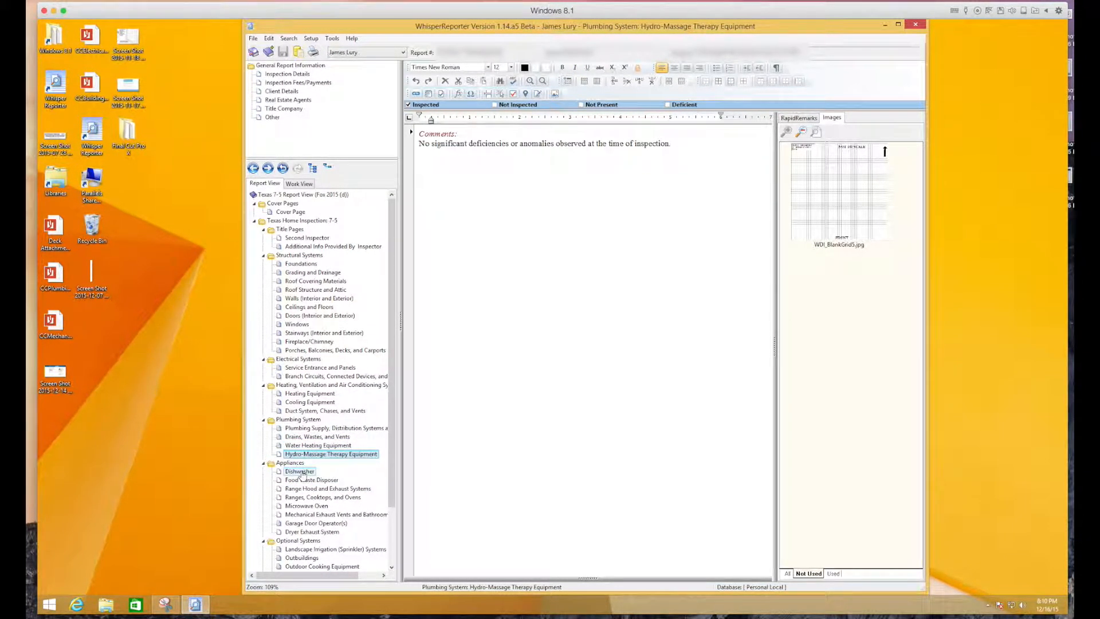
triple_click(437, 150)
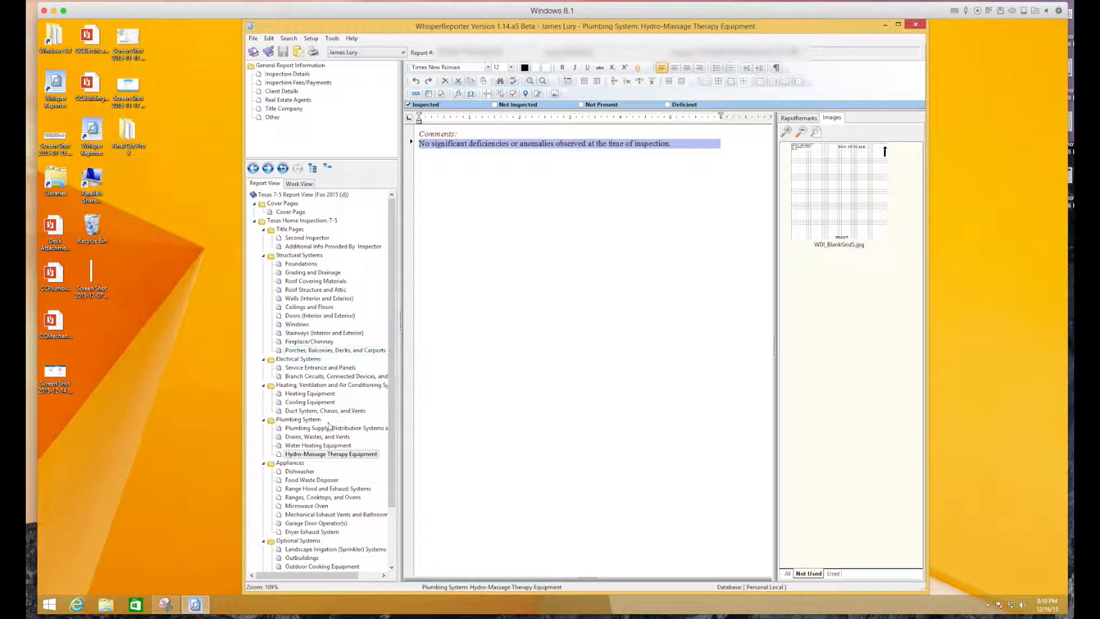
click(799, 117)
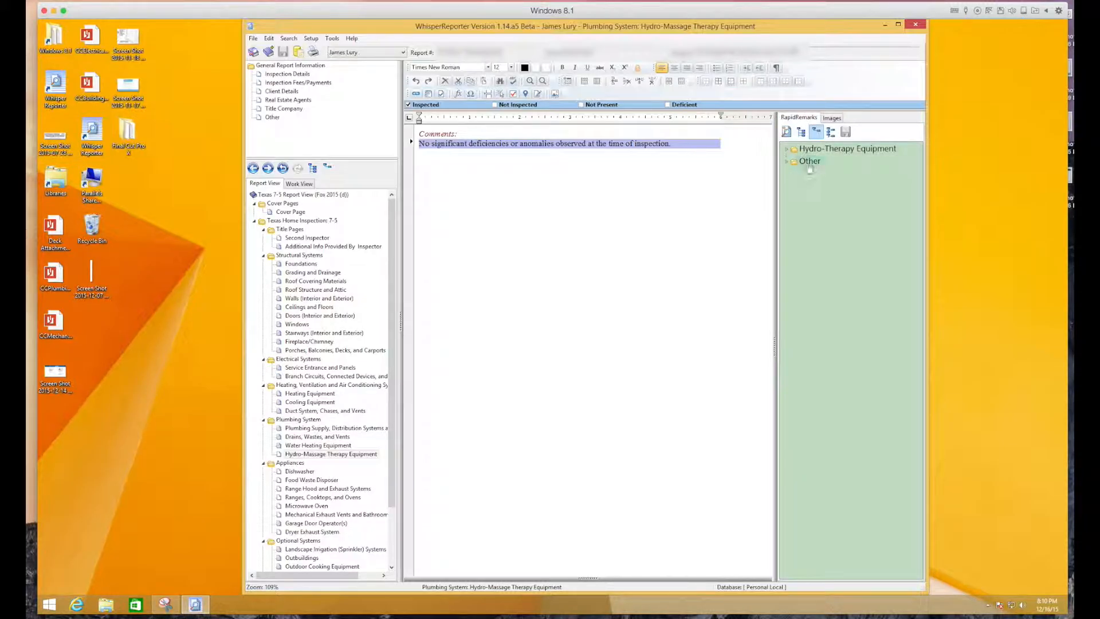
click(810, 161)
click(784, 162)
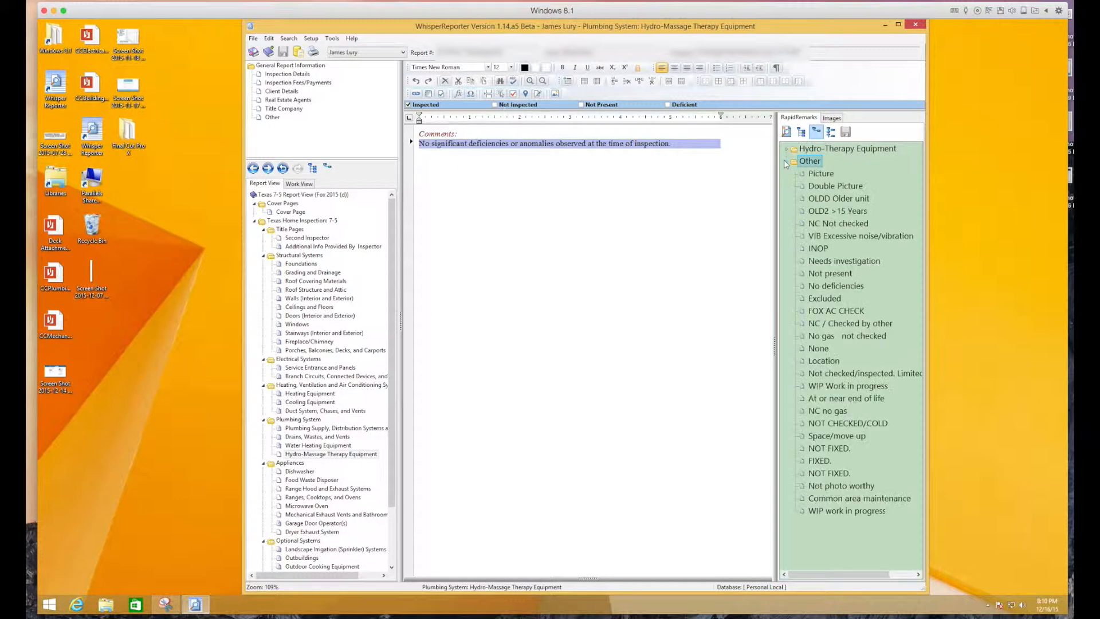
double_click(830, 274)
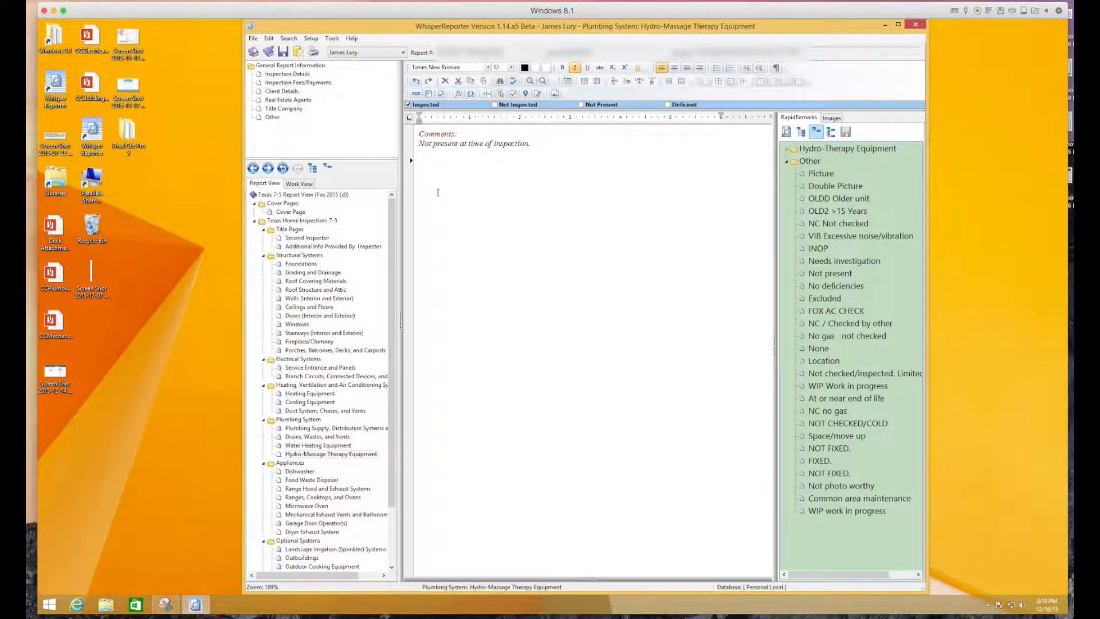
click(581, 105)
click(626, 151)
Review the Appliances sections through Ranges, Cooktops, and Ovens, setting the range/cooktop energy source to GAS and the oven's to ELECTRIC.
click(306, 473)
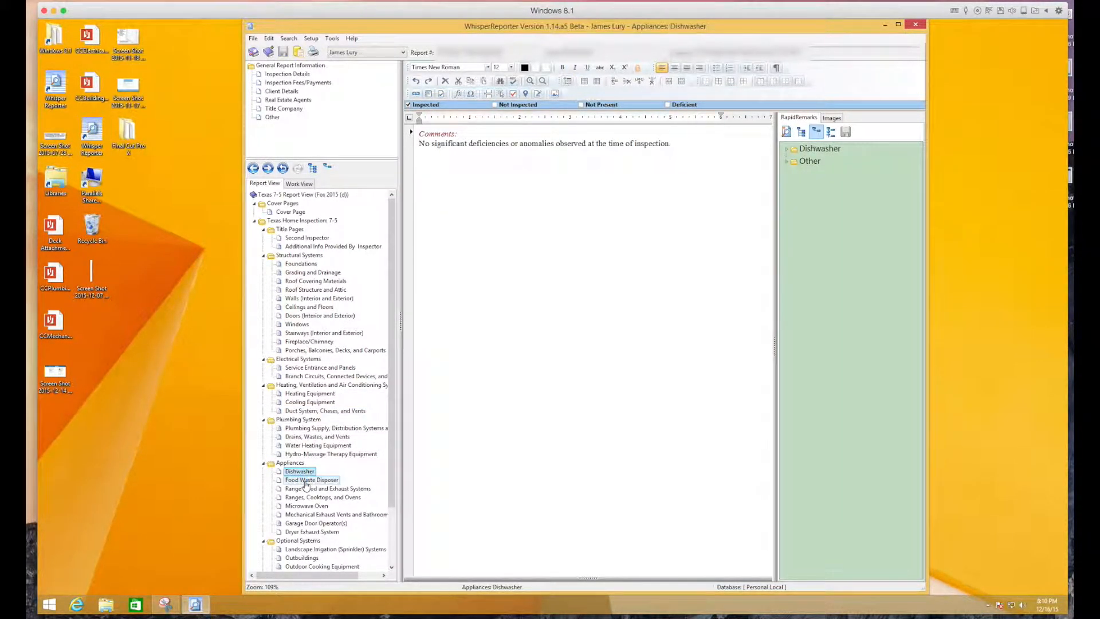
click(314, 481)
click(314, 489)
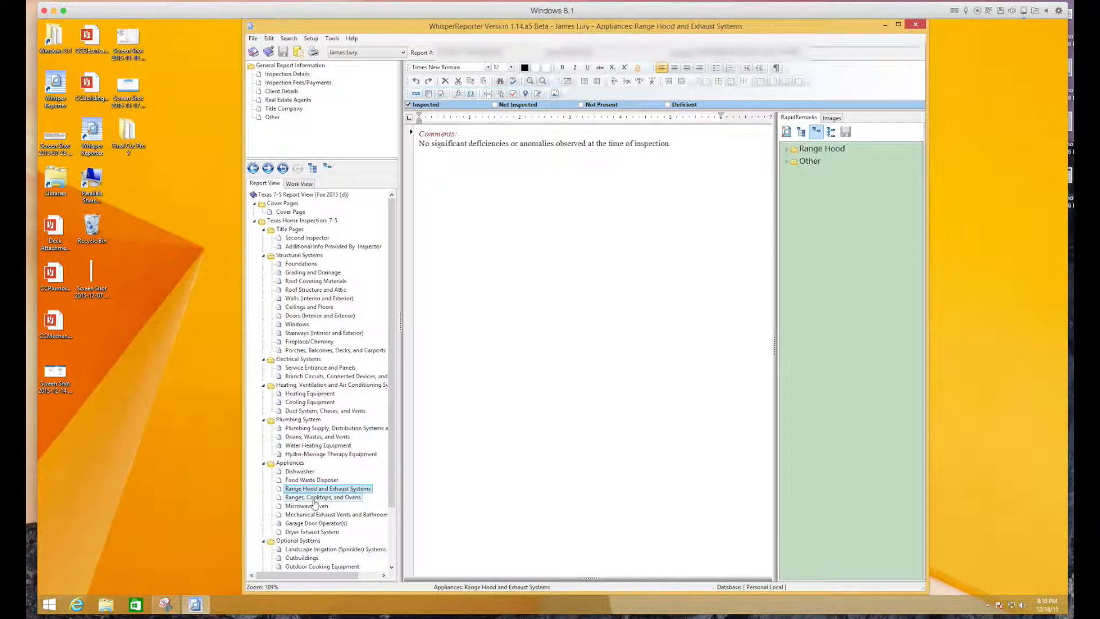
click(314, 497)
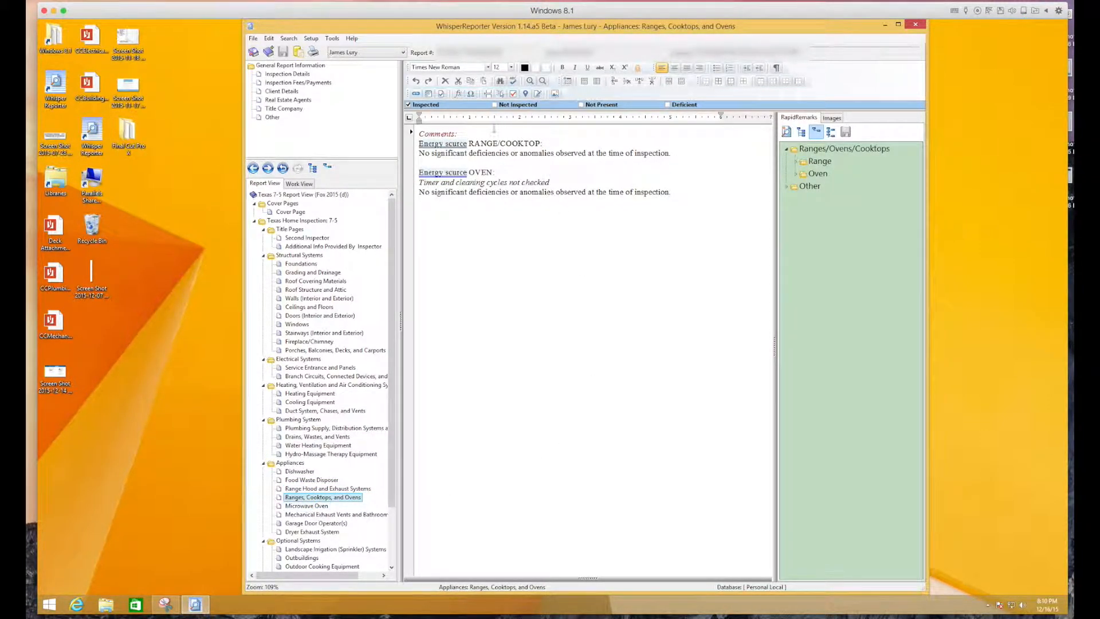
click(456, 144)
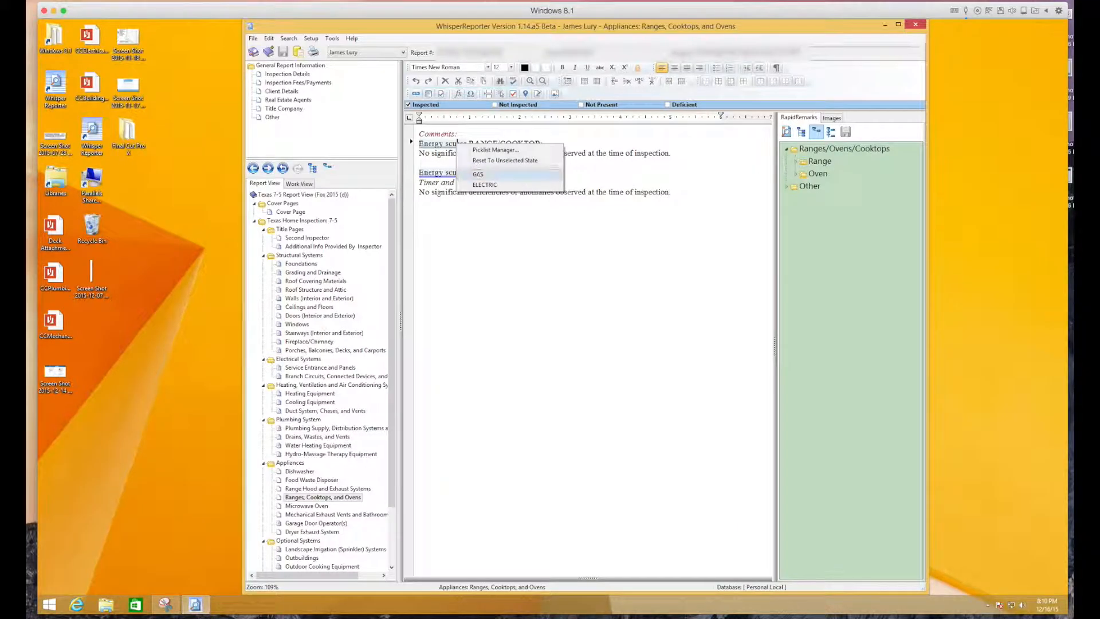
click(459, 175)
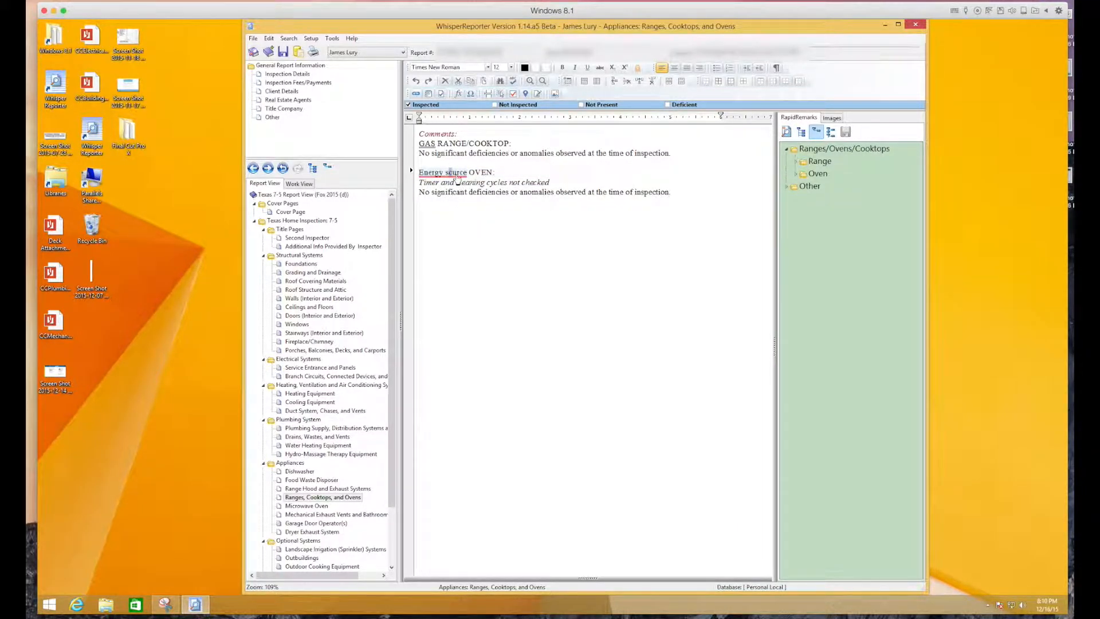
click(457, 174)
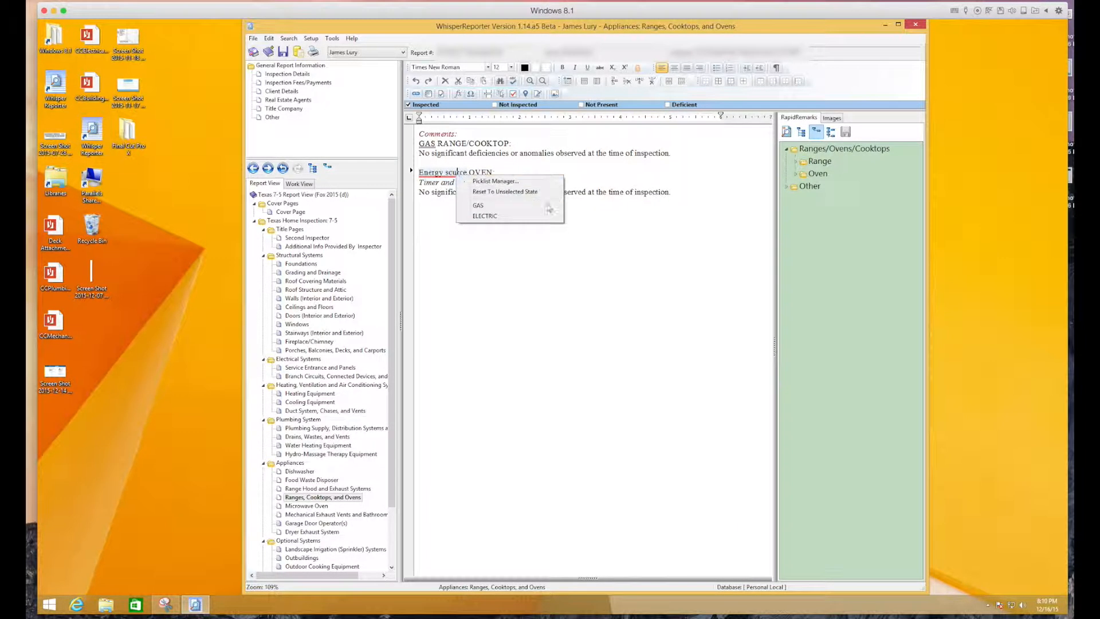
click(463, 217)
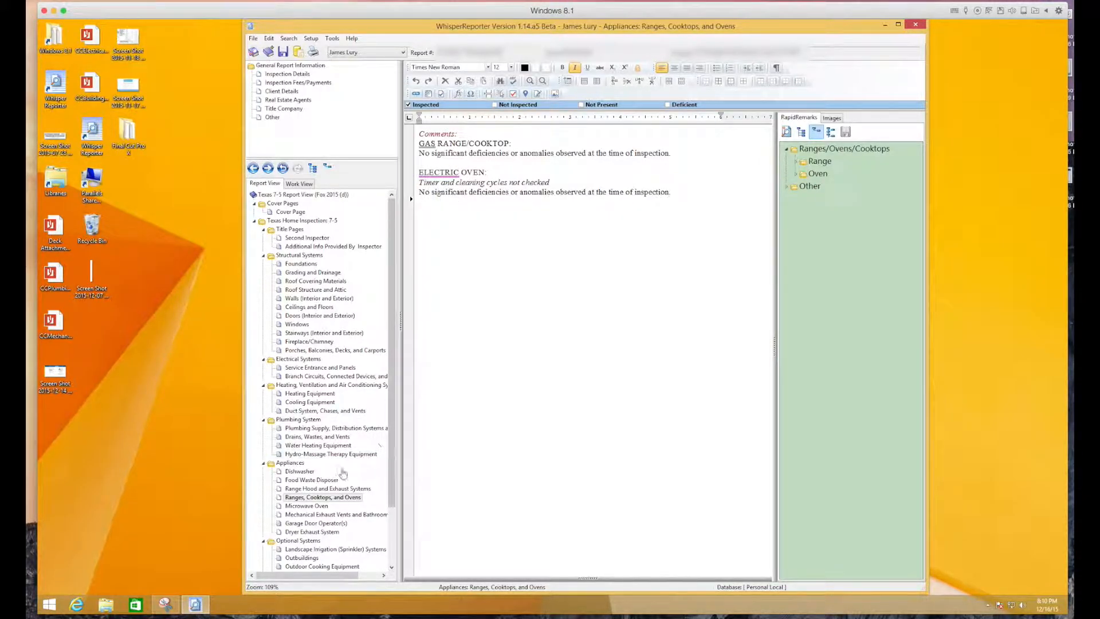
Review the comments and ratings of the Appliances sections from Microwave Oven through Dryer Exhaust System.
click(308, 507)
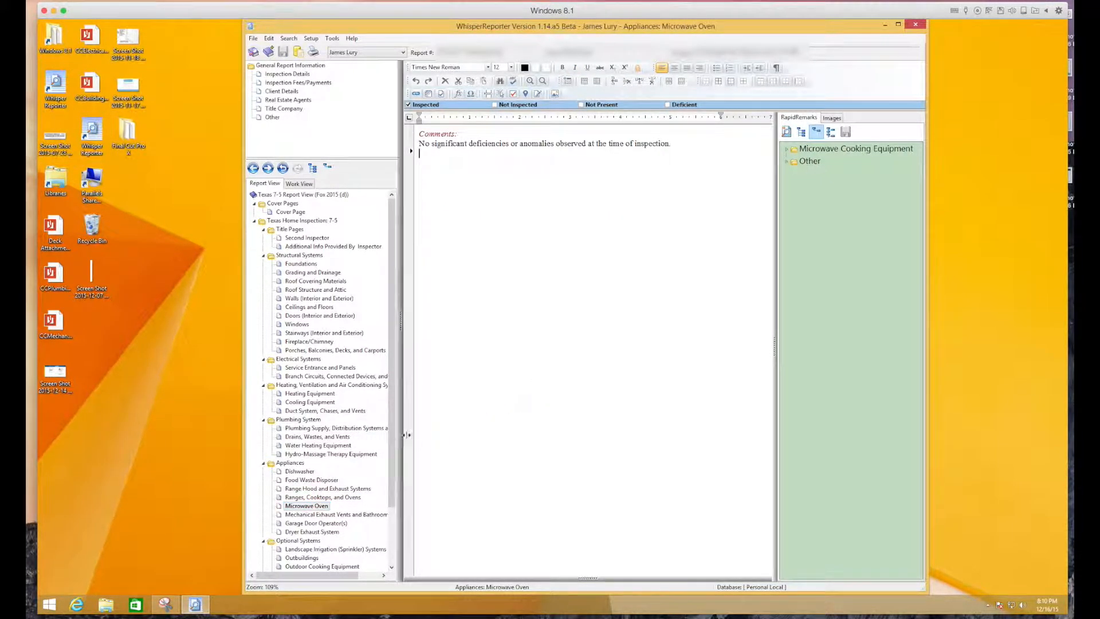
scroll(344, 487, down, 3)
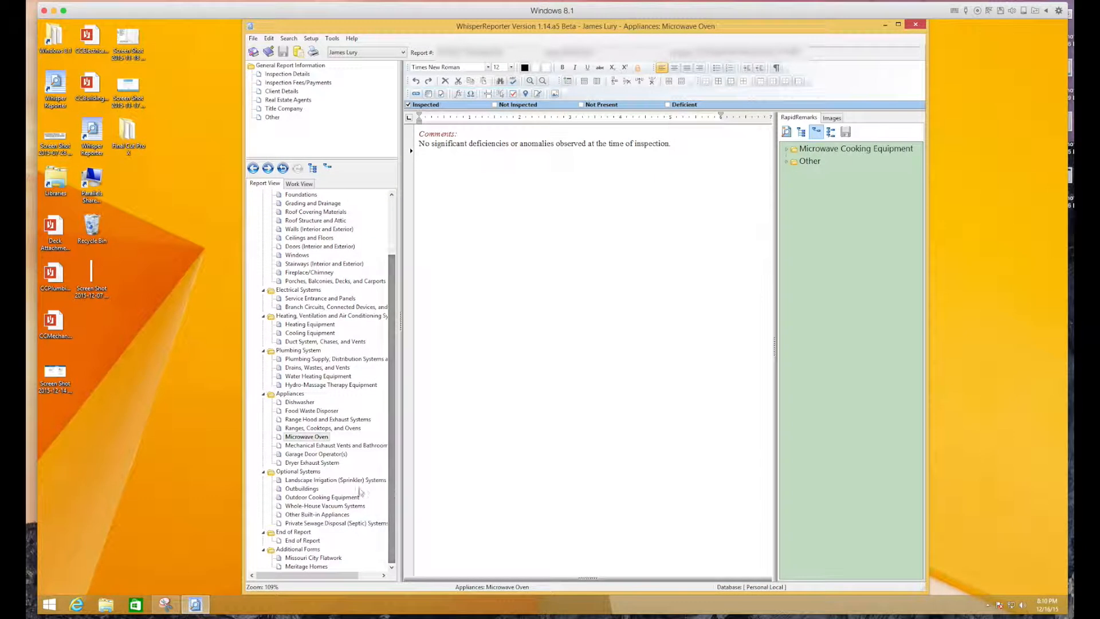
click(318, 446)
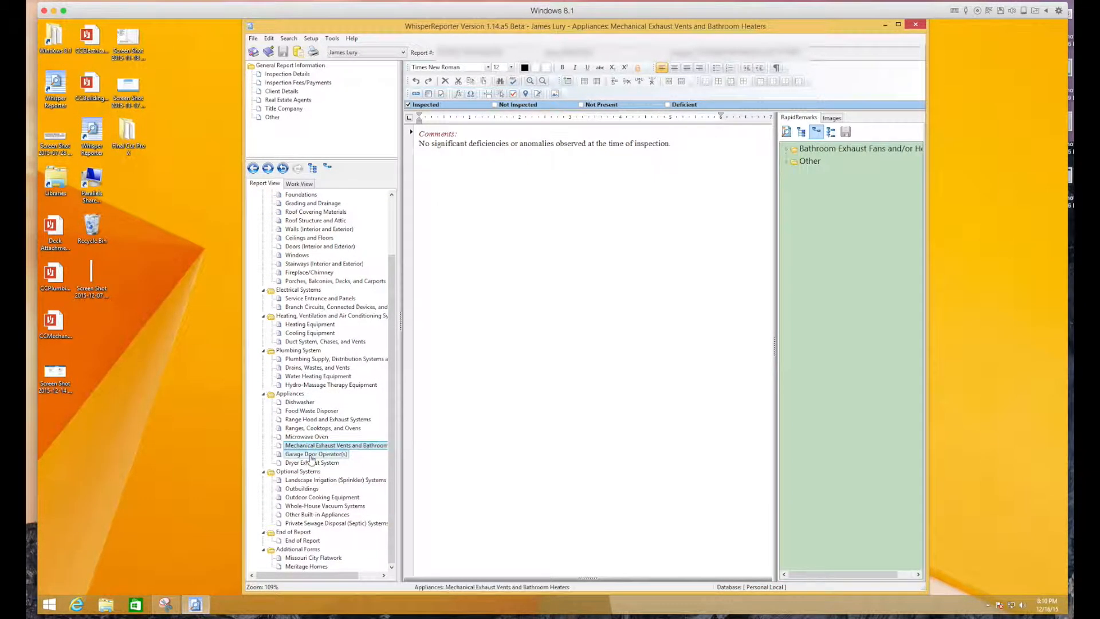
click(312, 454)
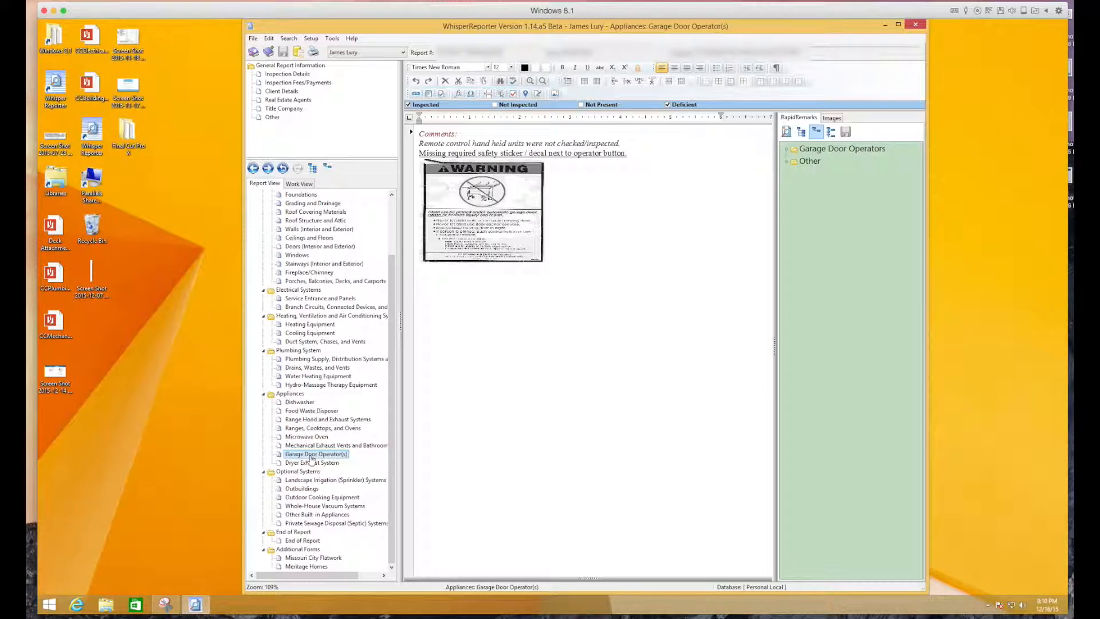
click(307, 464)
Delete the trailing blank lines below the photos in the Landscape Irrigation (Sprinkler) Systems section.
click(302, 481)
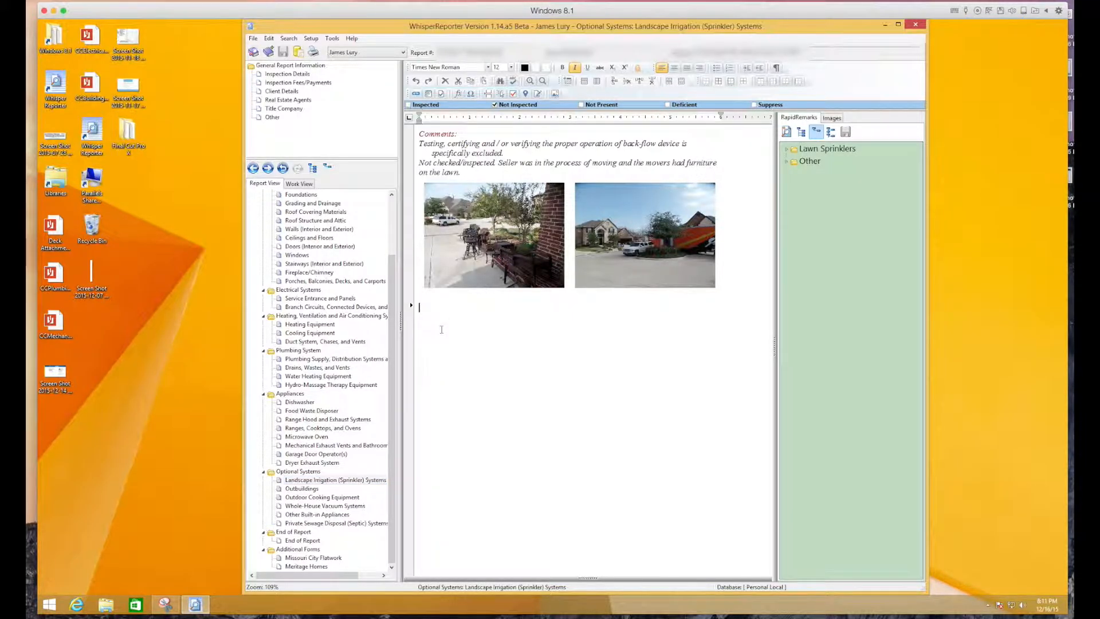
key(BackSpace)
key(BackSpace)
Review the Optional Systems from Outbuildings on, and mark Other Built-in Appliances as Not Inspected and Suppress.
click(307, 489)
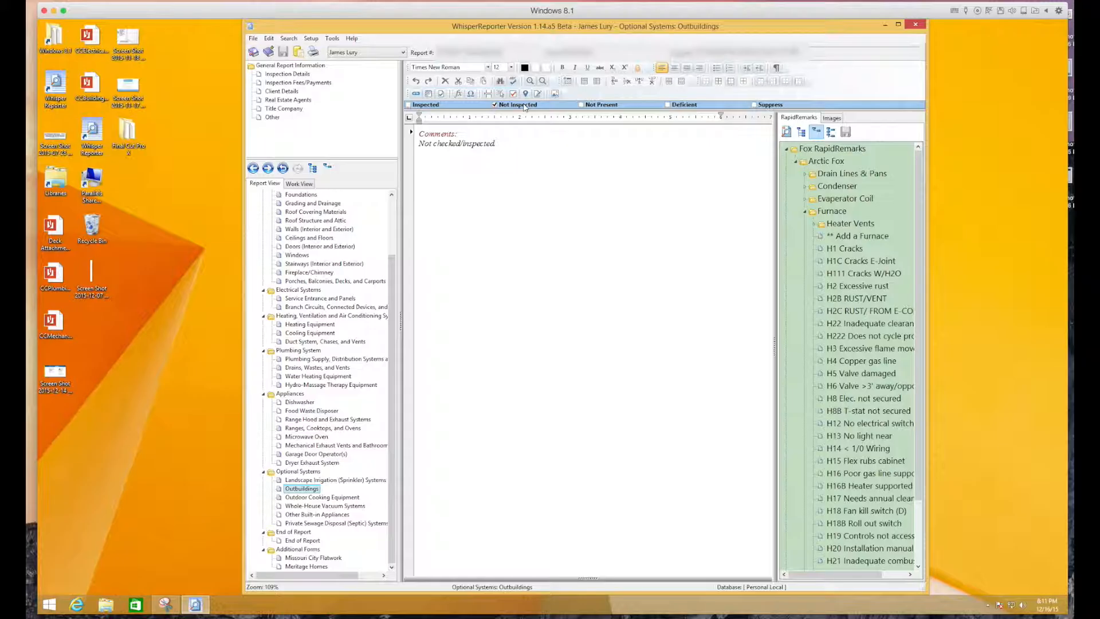
click(316, 498)
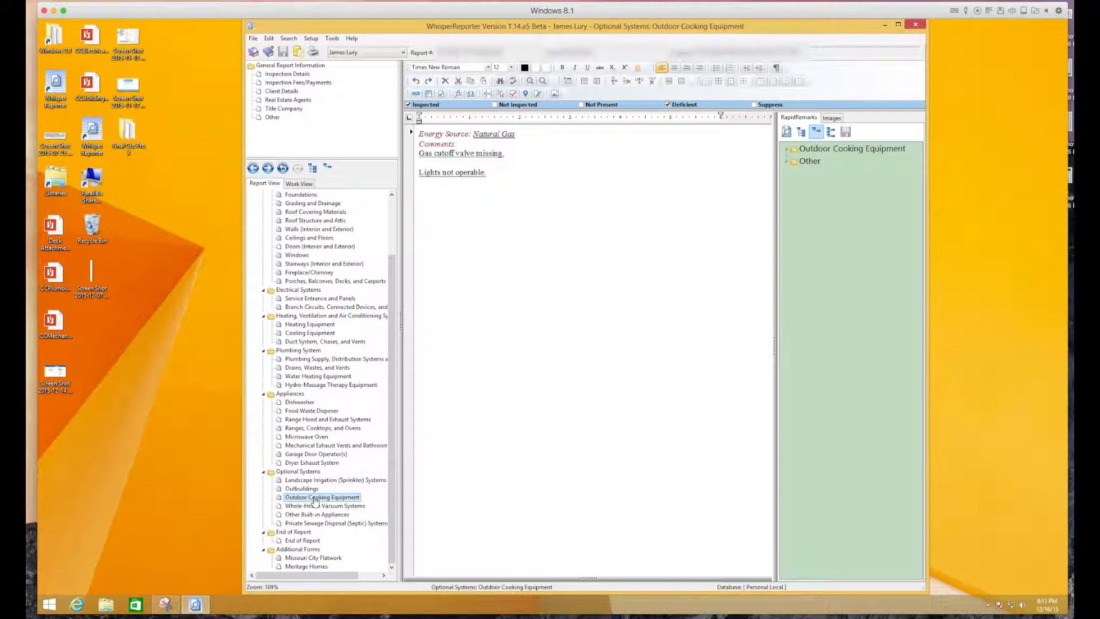
click(314, 506)
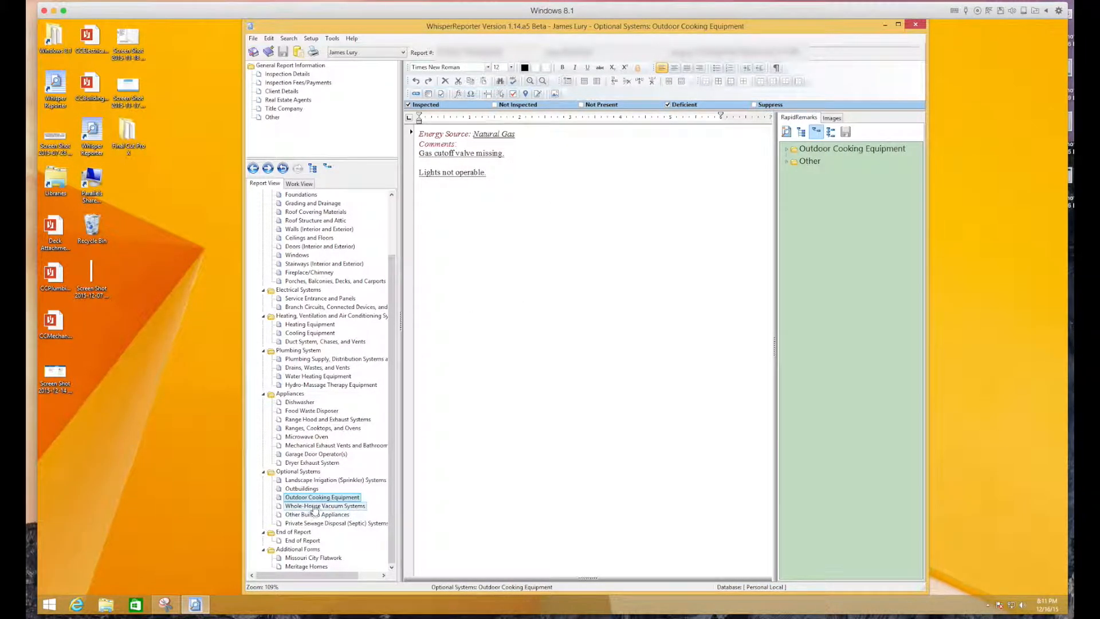
click(310, 515)
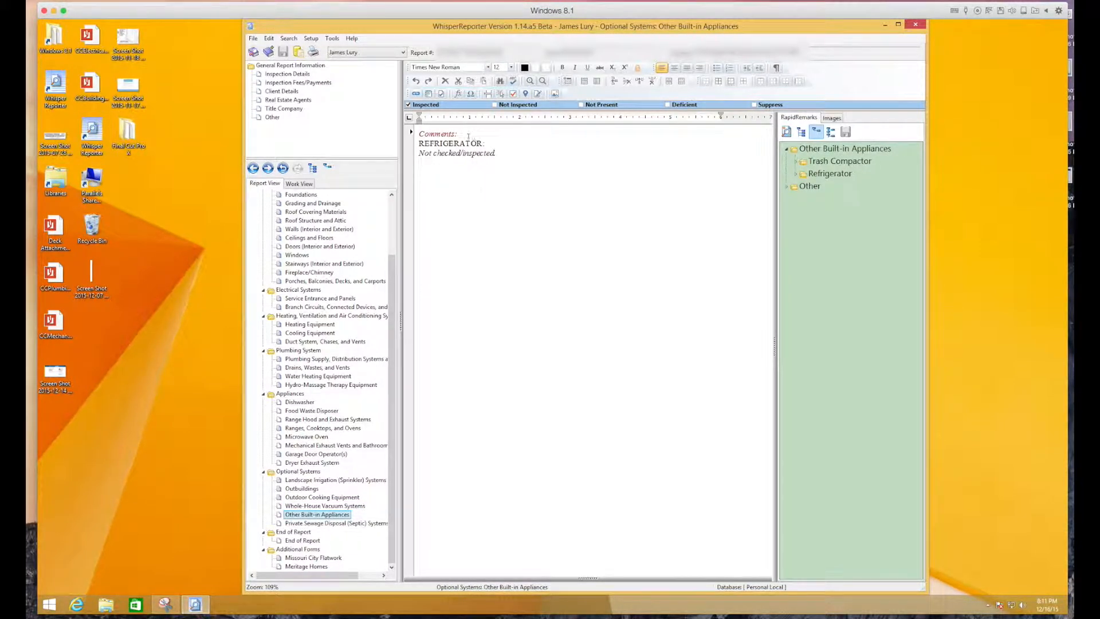
click(506, 106)
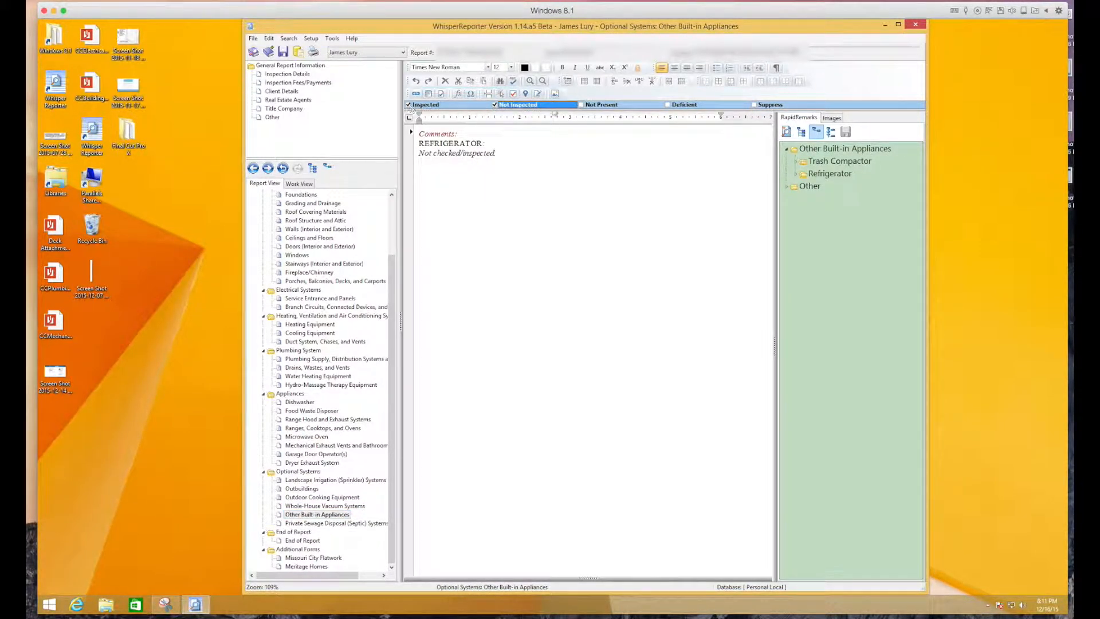
click(754, 105)
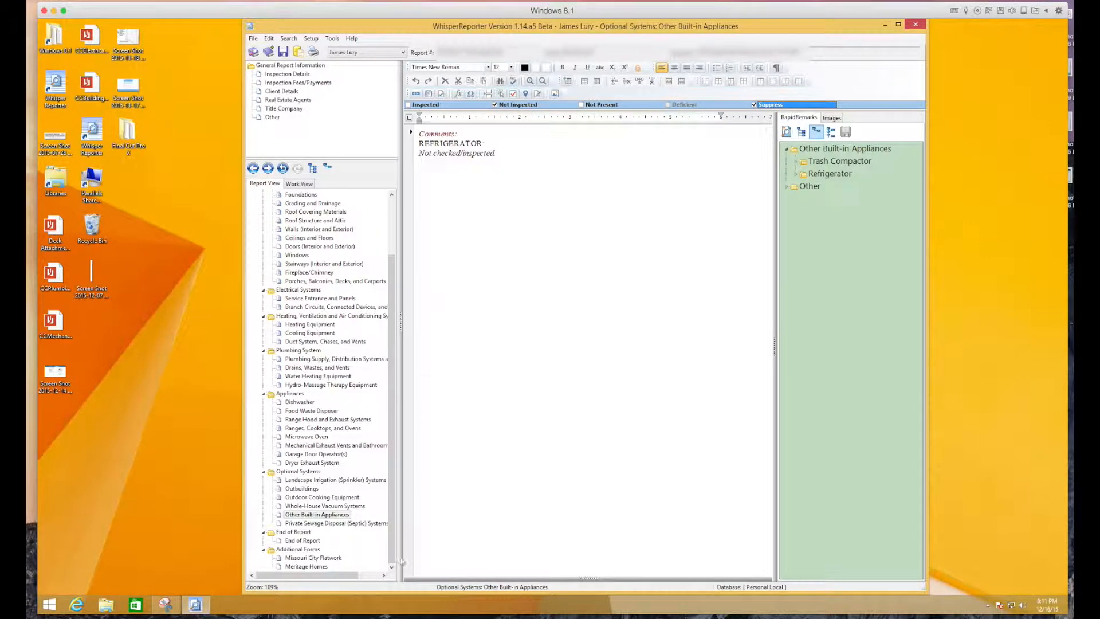
Check the Private Sewage Disposal section and the unused images, and reread the Foundations and Grading and Drainage comments.
click(331, 524)
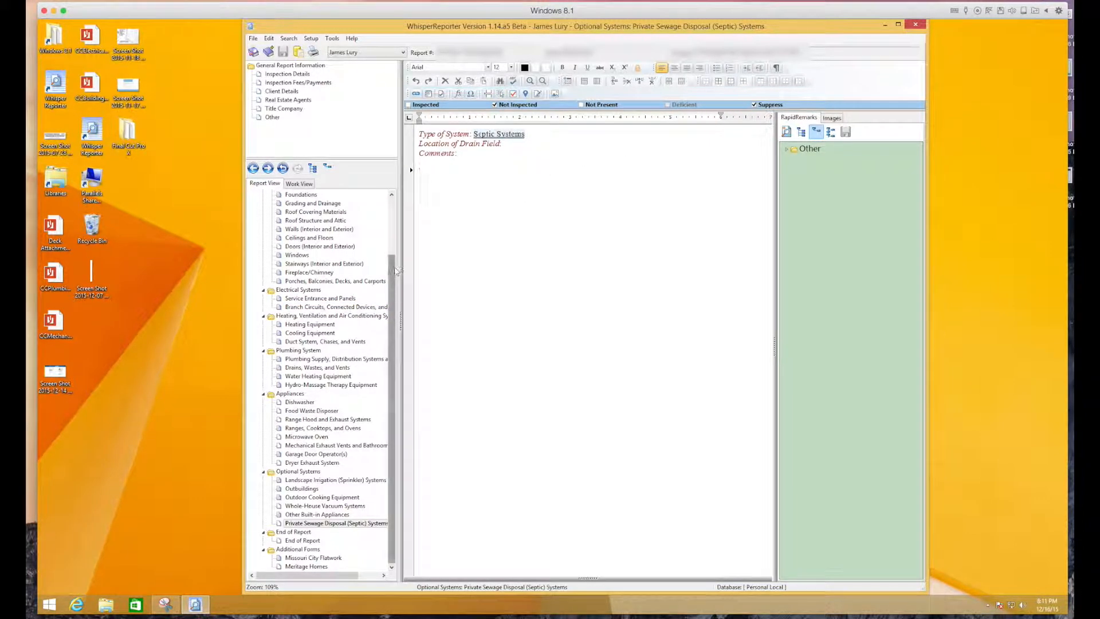
scroll(344, 258, up, 3)
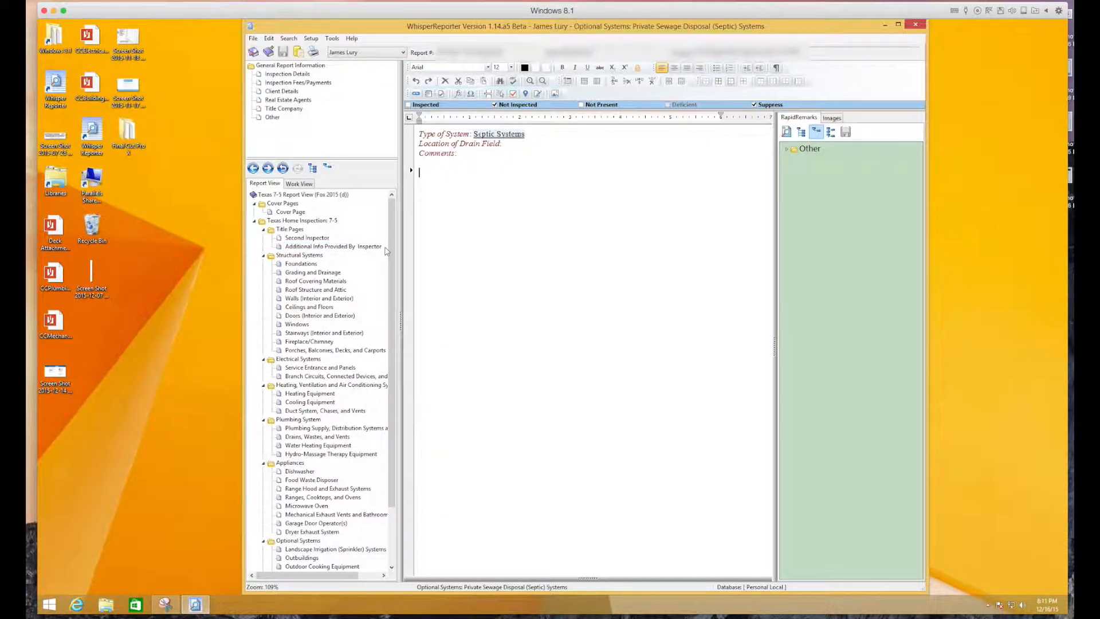
click(833, 118)
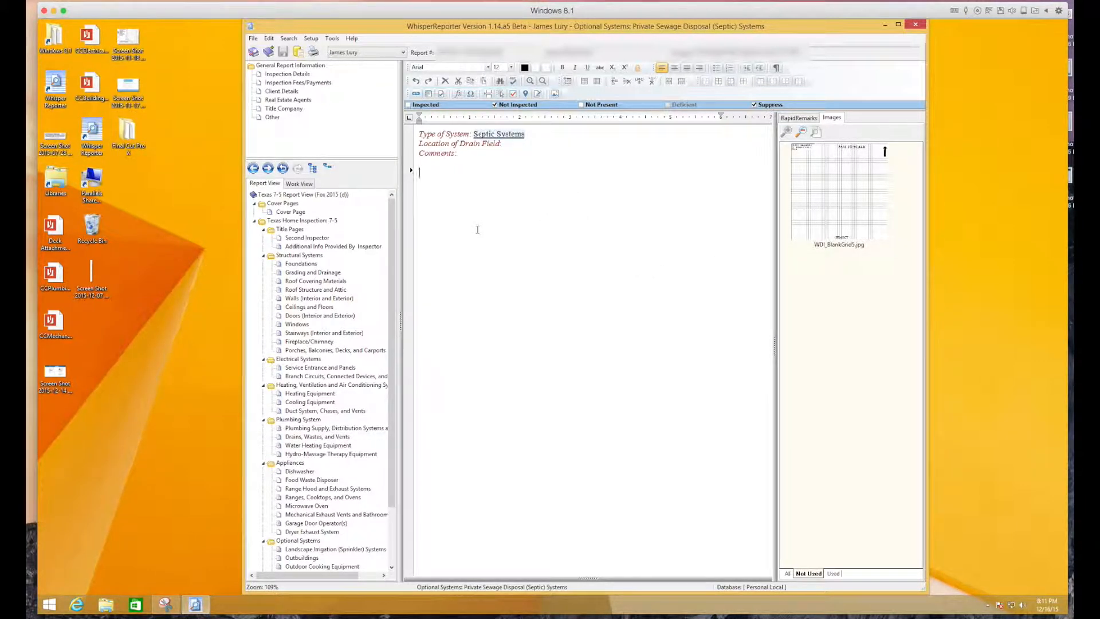
click(298, 264)
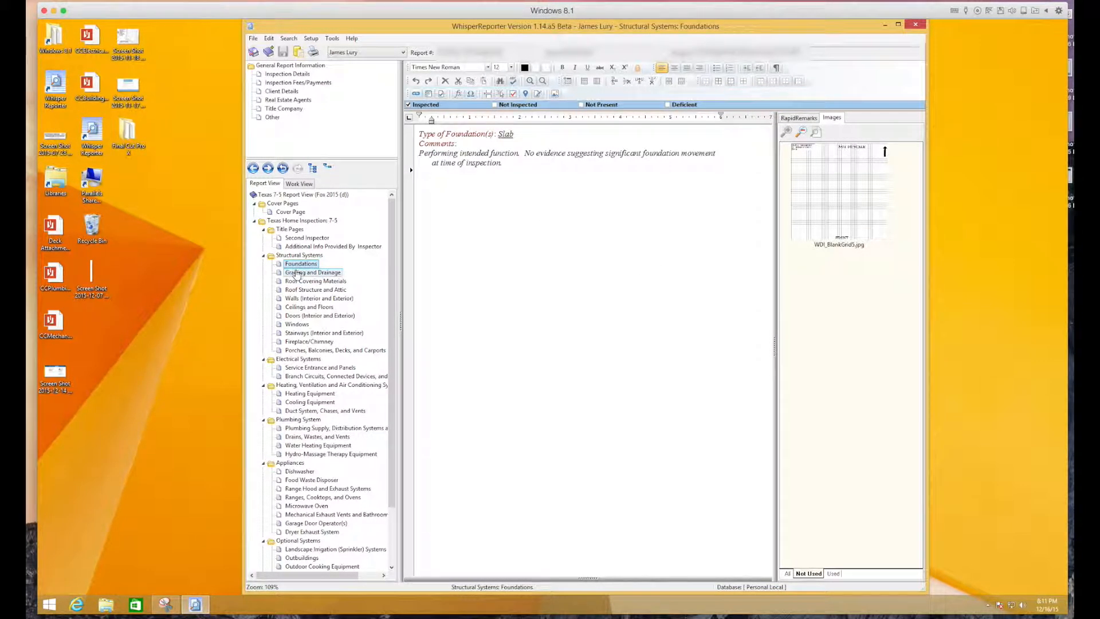
click(296, 273)
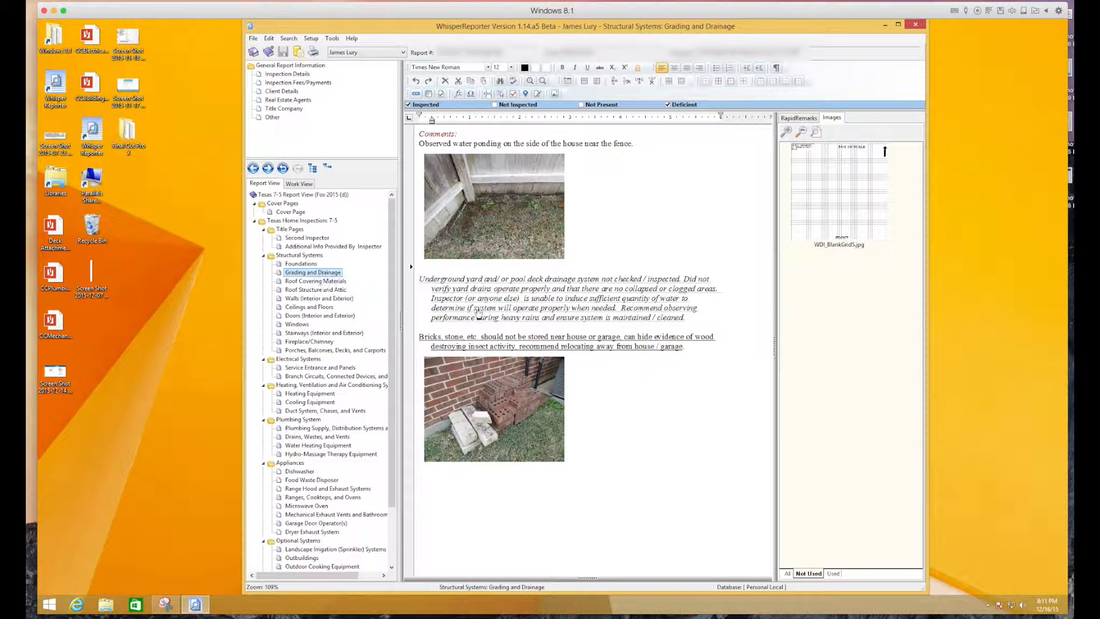
click(439, 270)
scroll(275, 298, right, 1)
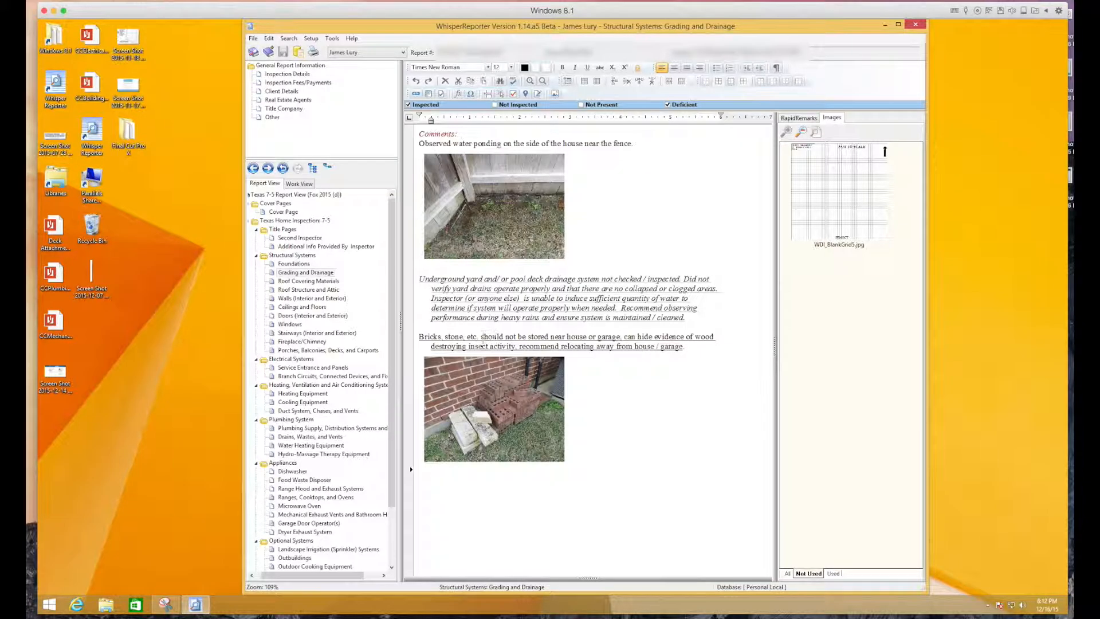
Misspell "should" in the bricks and stone storage comment, and correct it with the spell-check suggestion "should".
click(490, 337)
text(i)
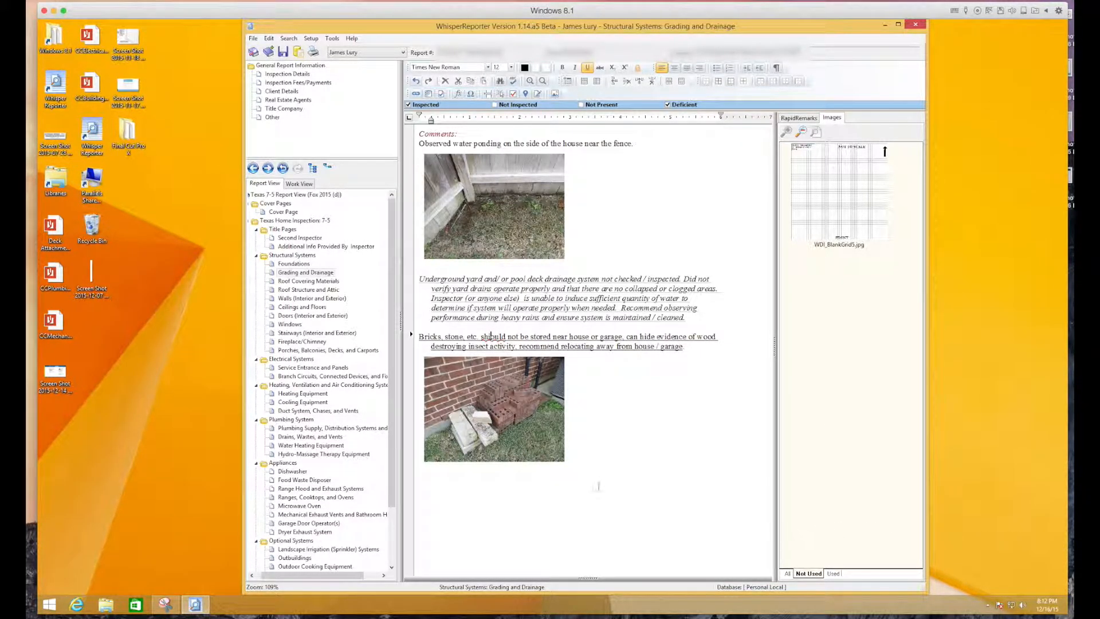
click(586, 473)
right_click(493, 338)
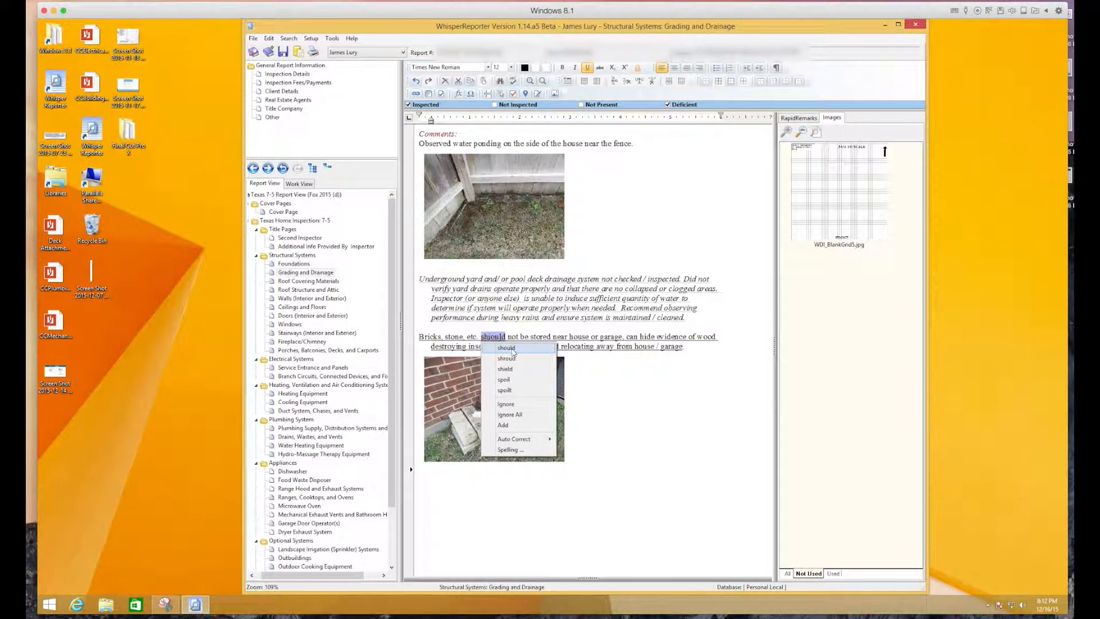
click(506, 348)
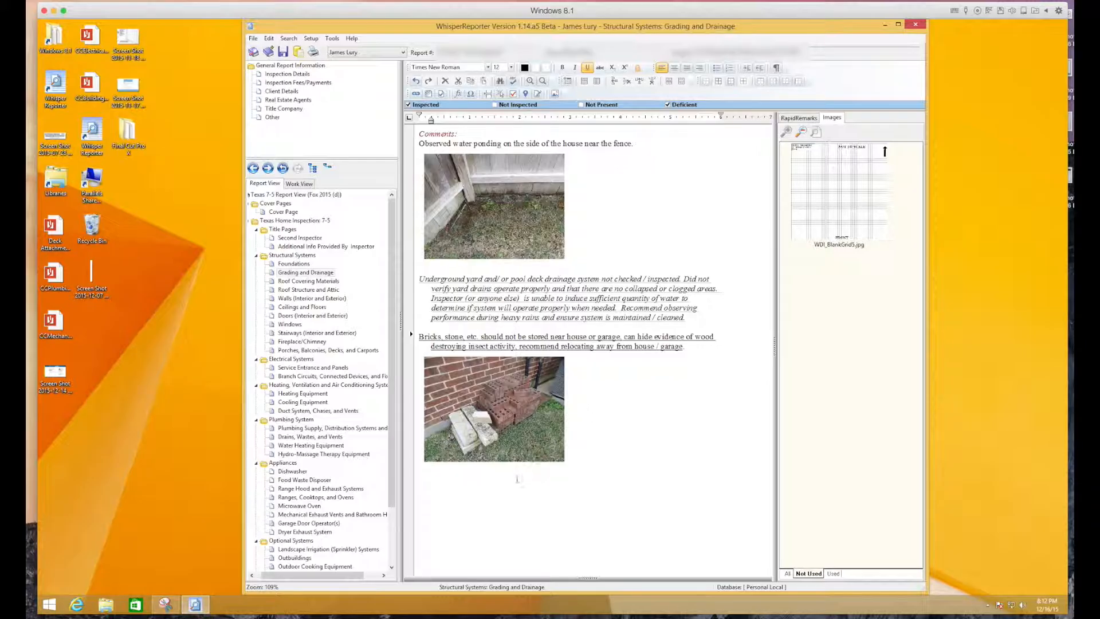
click(770, 348)
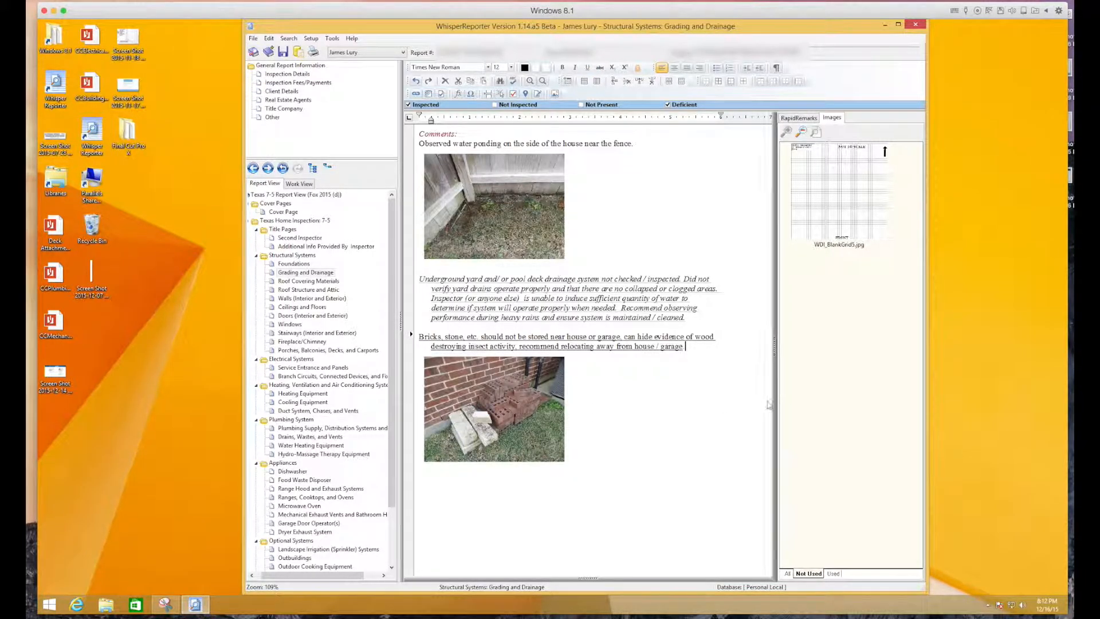
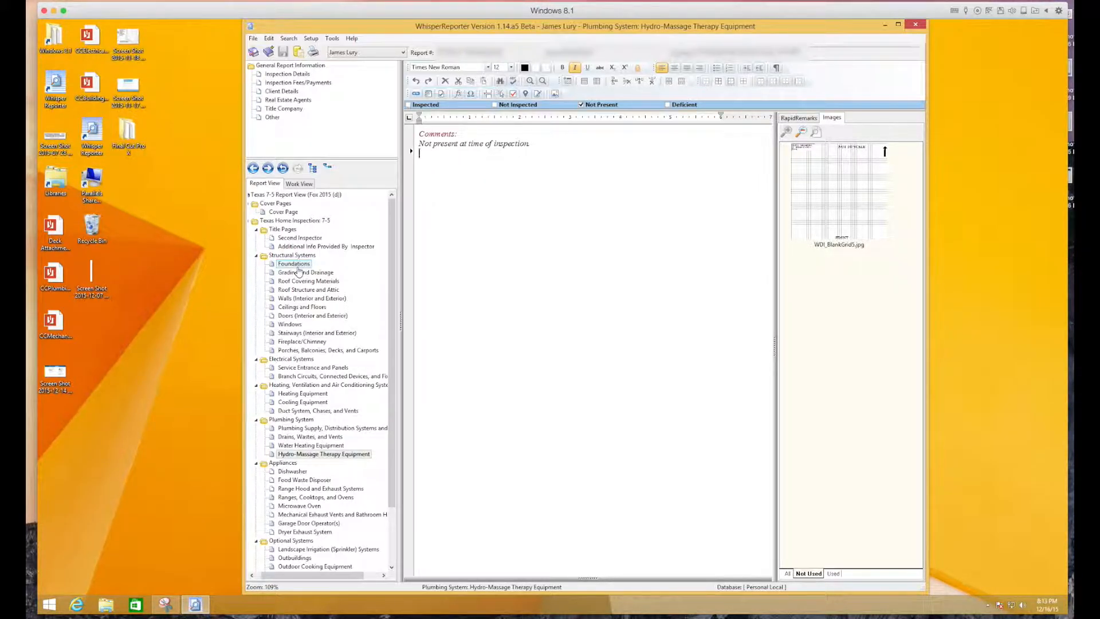
Recheck the Structural Systems sections from Foundations through Walls (Interior and Exterior).
click(295, 265)
click(300, 273)
click(302, 281)
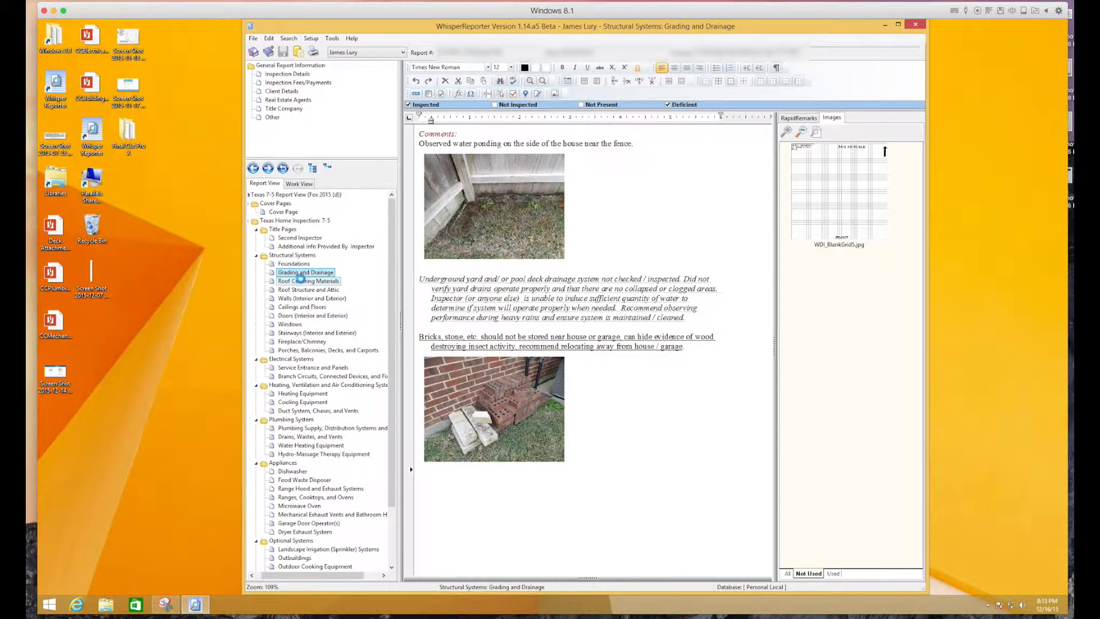
click(301, 289)
click(301, 298)
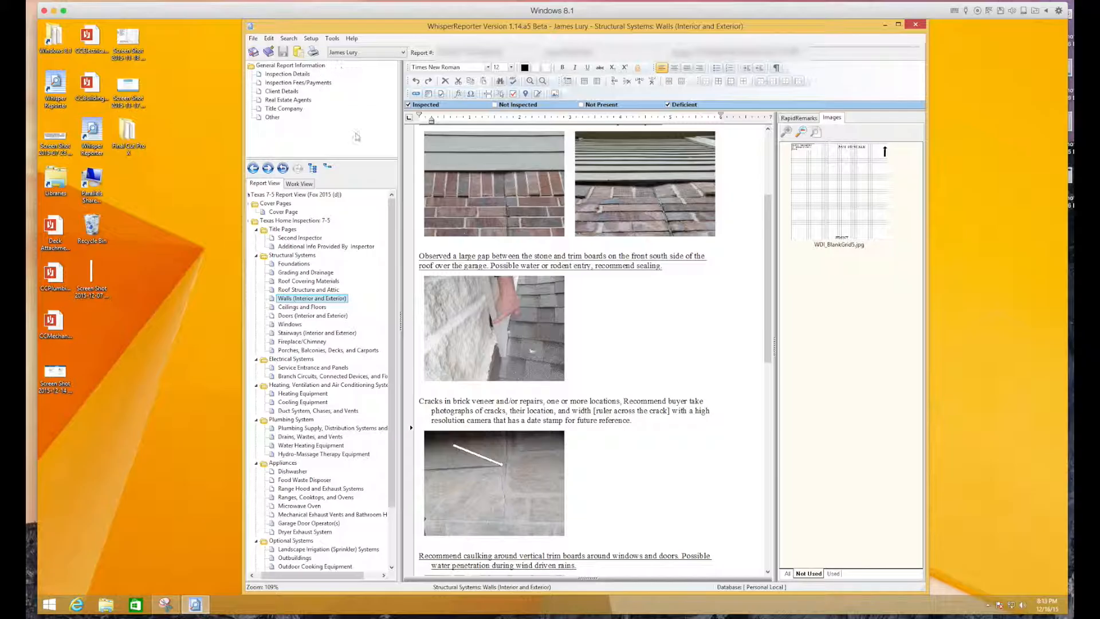
Generate a print preview of the whole report, continuing past the audit alert, and maximize the preview window.
click(313, 52)
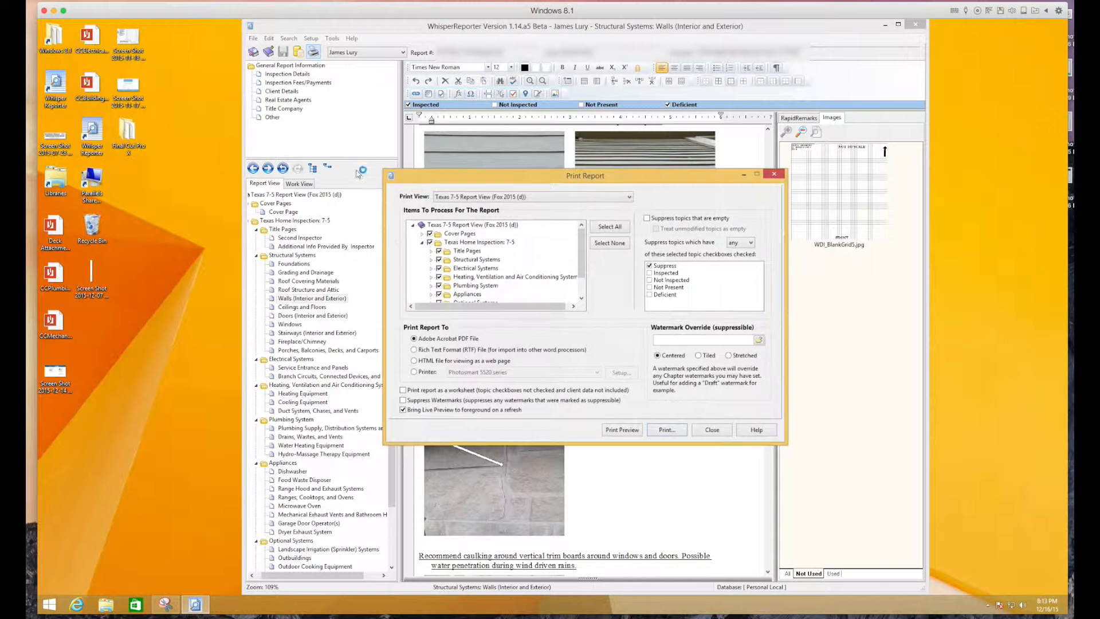
click(626, 431)
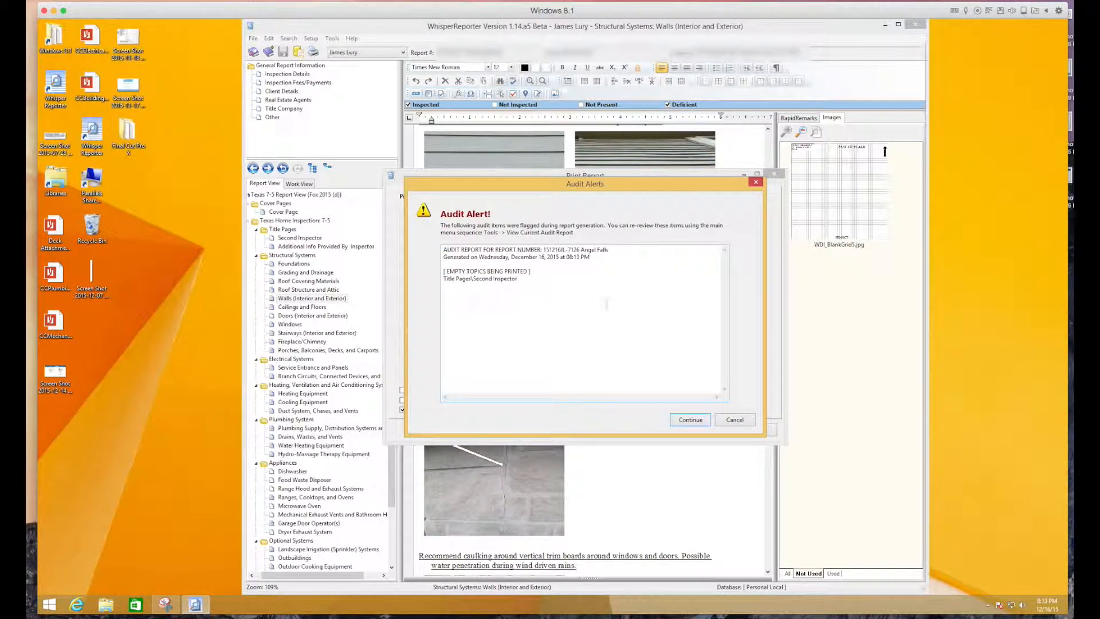
click(697, 422)
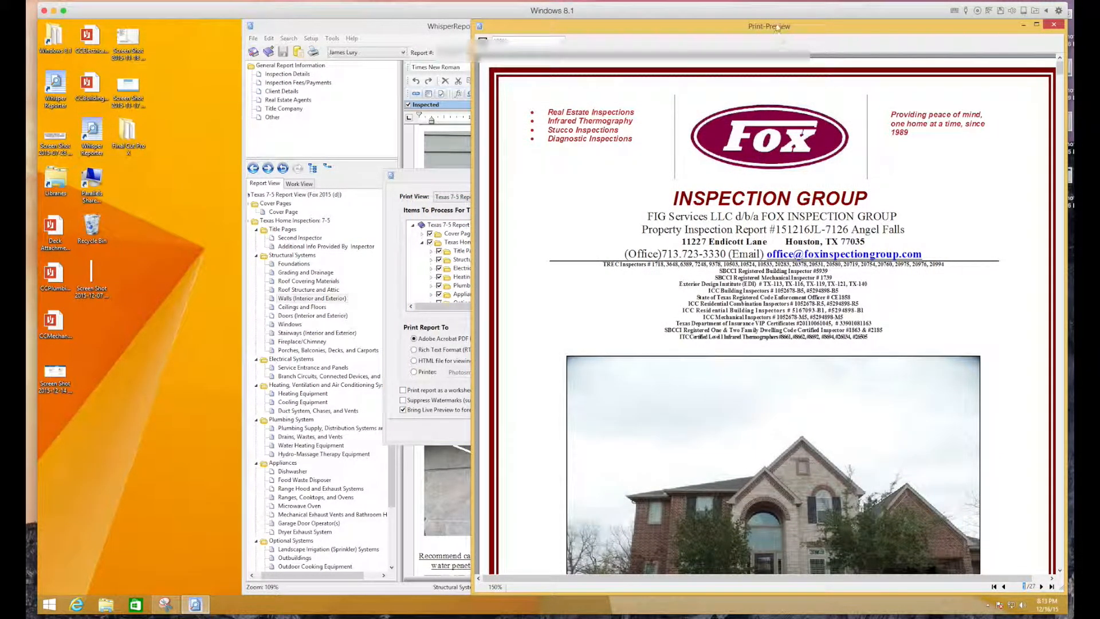
double_click(773, 26)
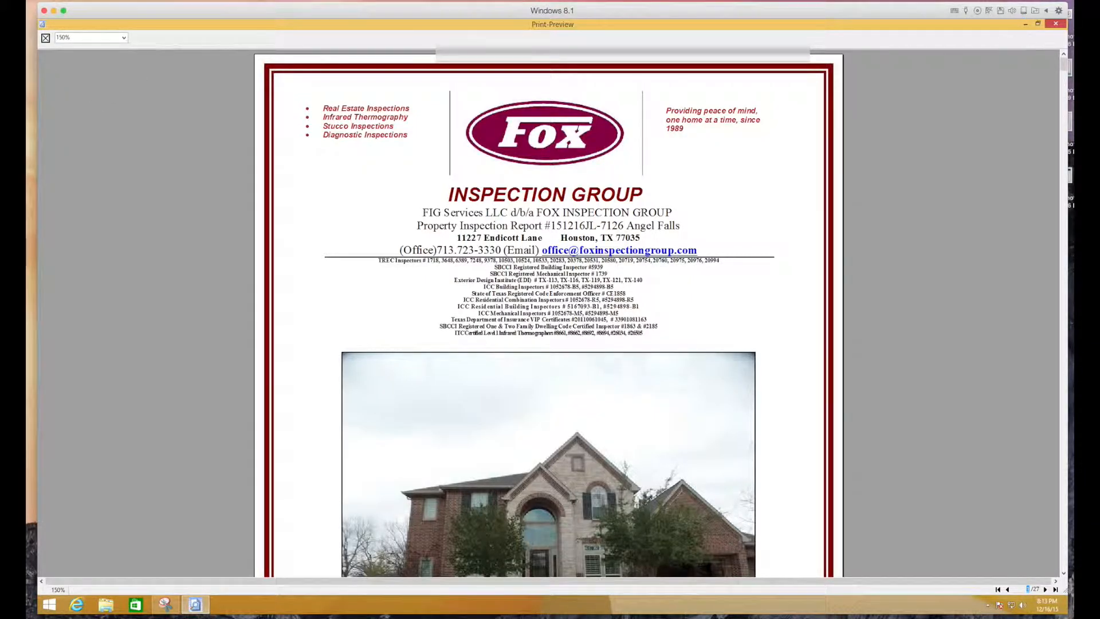
Restore the print preview to a smaller window, minimize the Print Report dialog, and place the preview beside the report's section tree.
click(1038, 24)
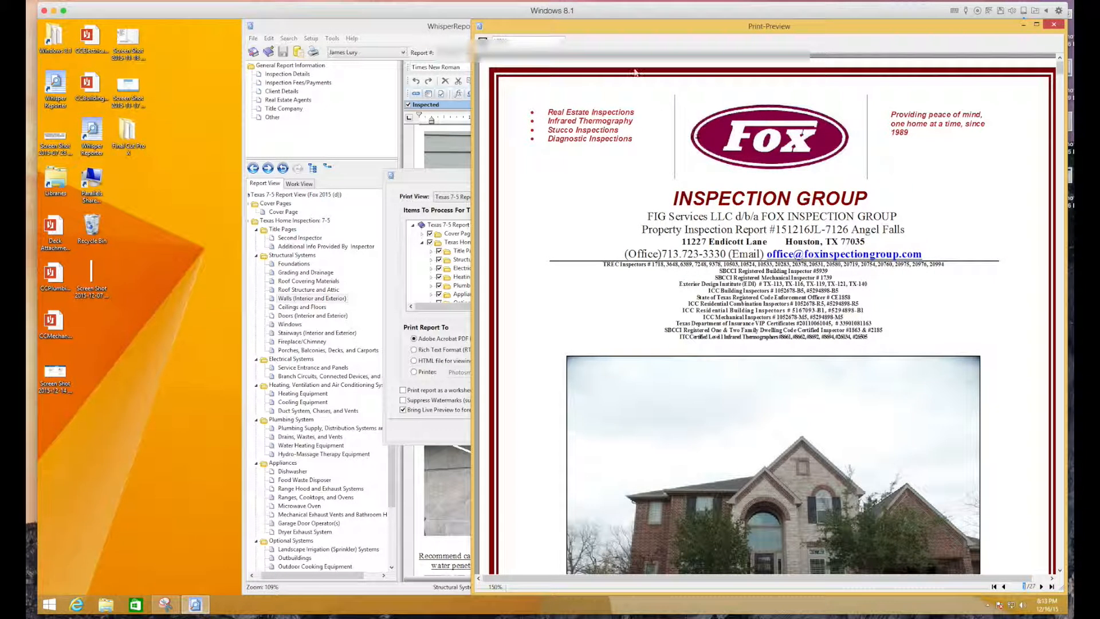
click(431, 182)
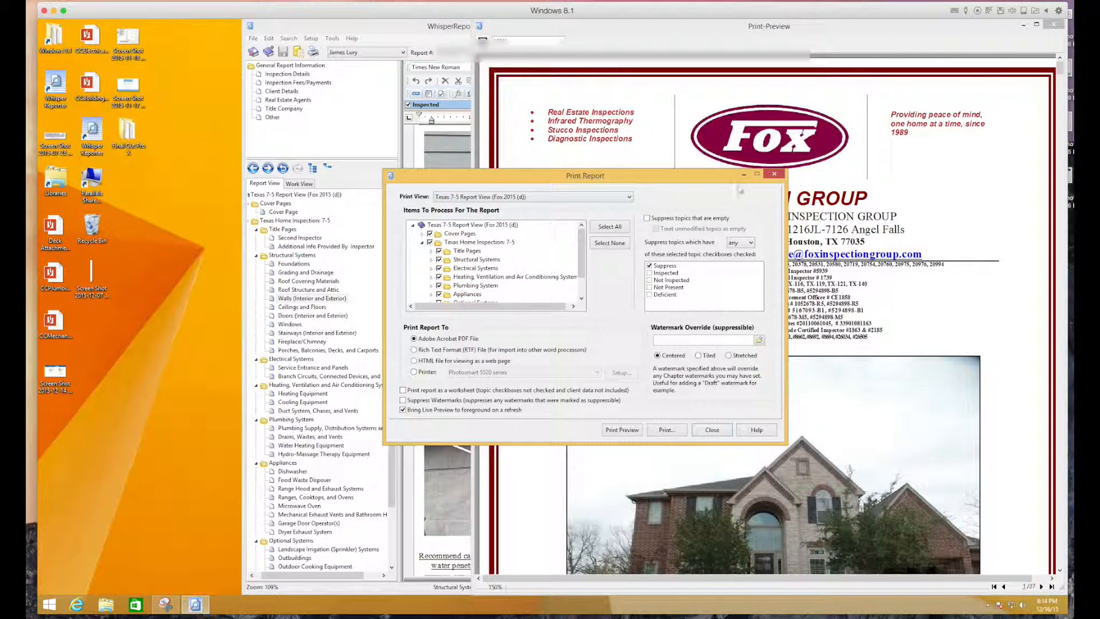
click(742, 172)
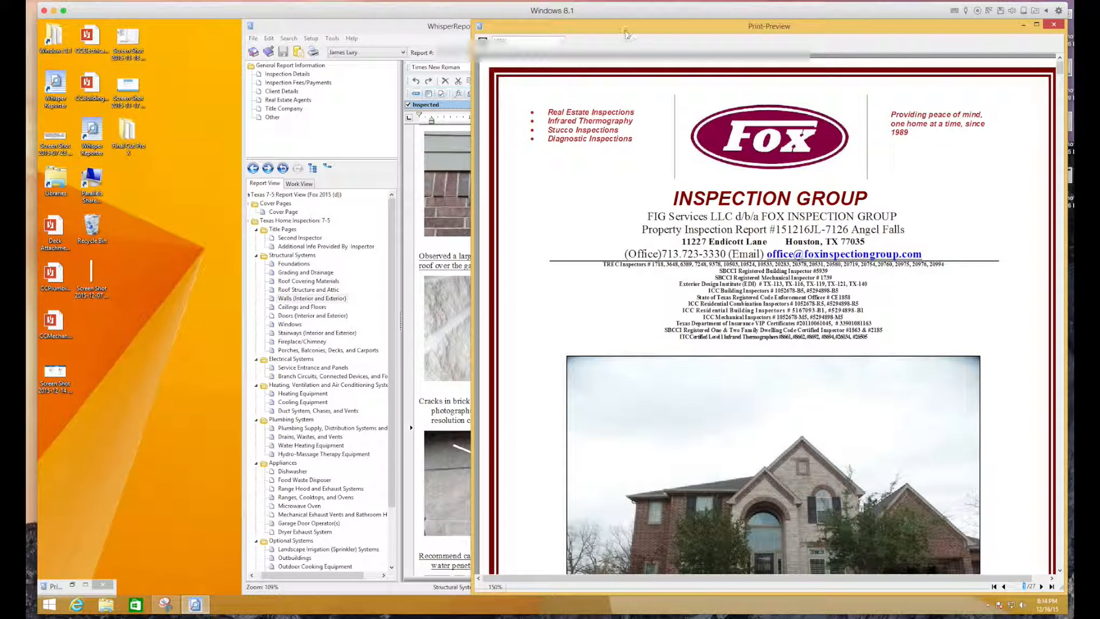
drag(628, 28, 548, 22)
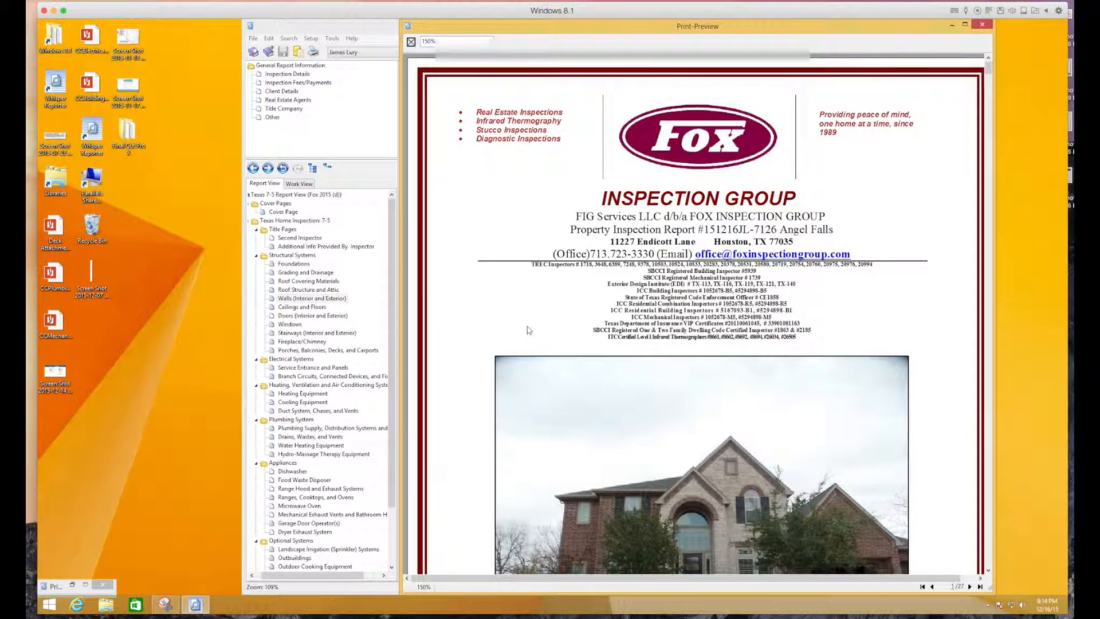
Review the previewed report from the cover page through the client details and notices to the start of Structural Systems.
scroll(528, 330, down, 10)
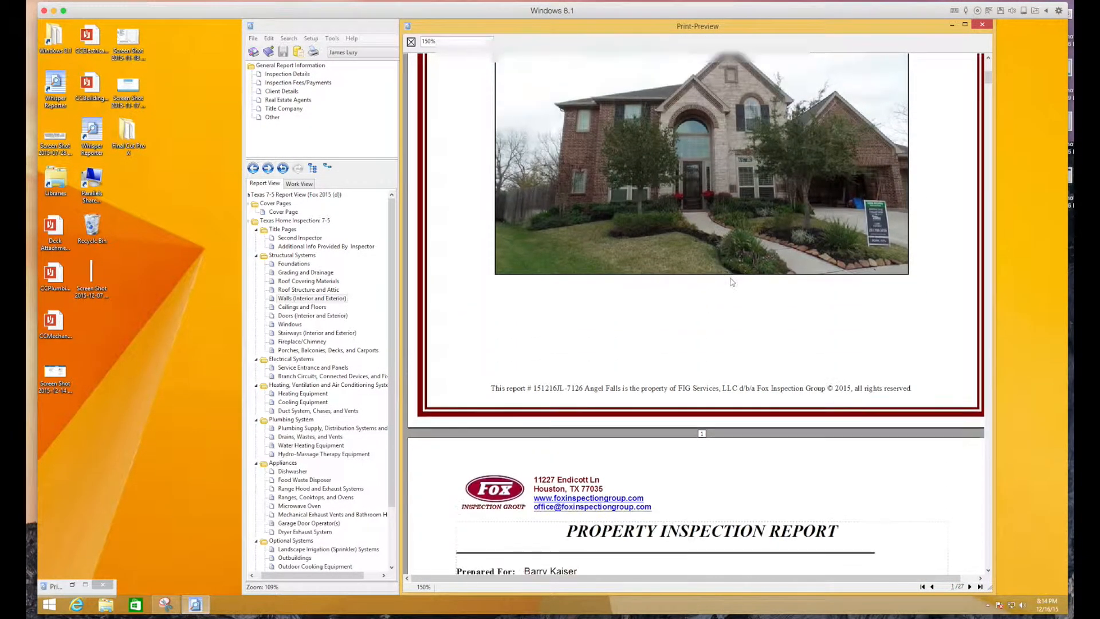
scroll(732, 282, down, 5)
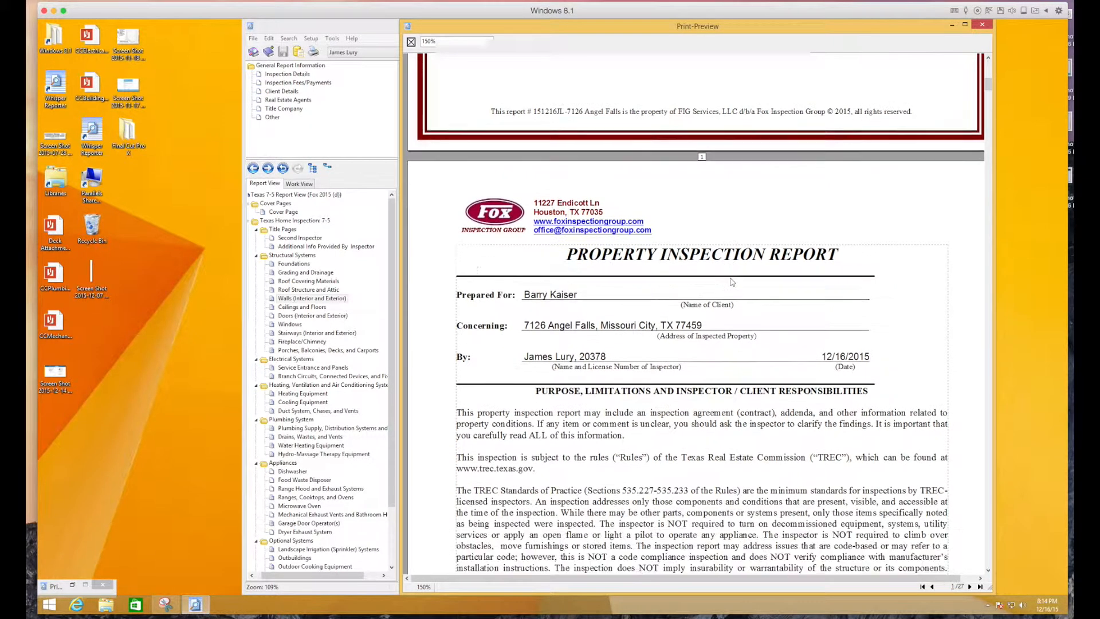
scroll(732, 282, down, 1)
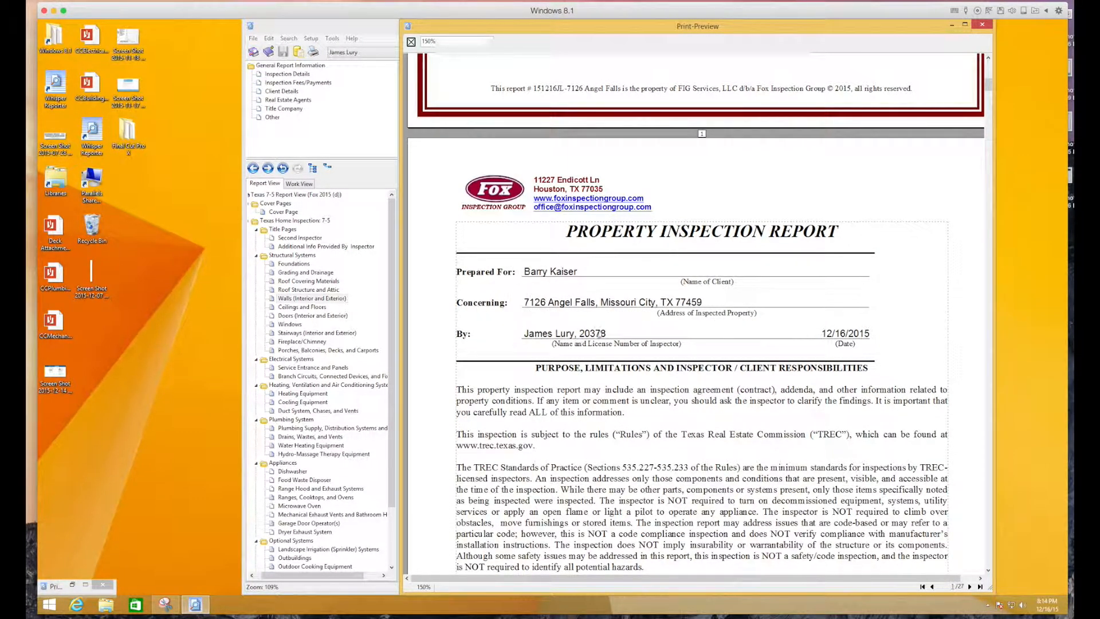
scroll(794, 339, down, 3)
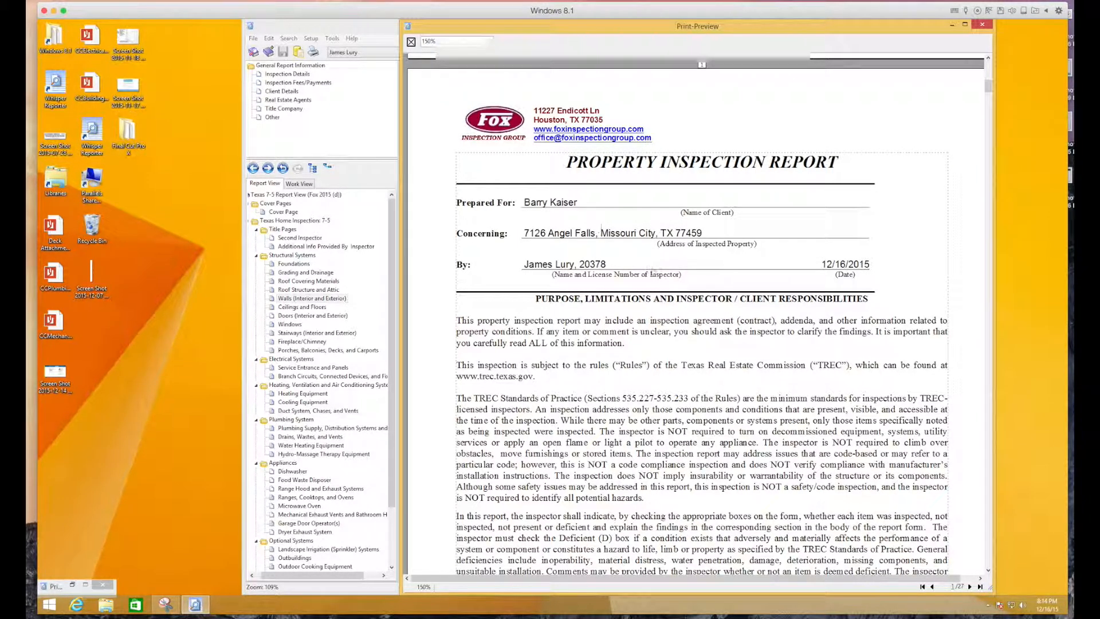
scroll(773, 356, down, 20)
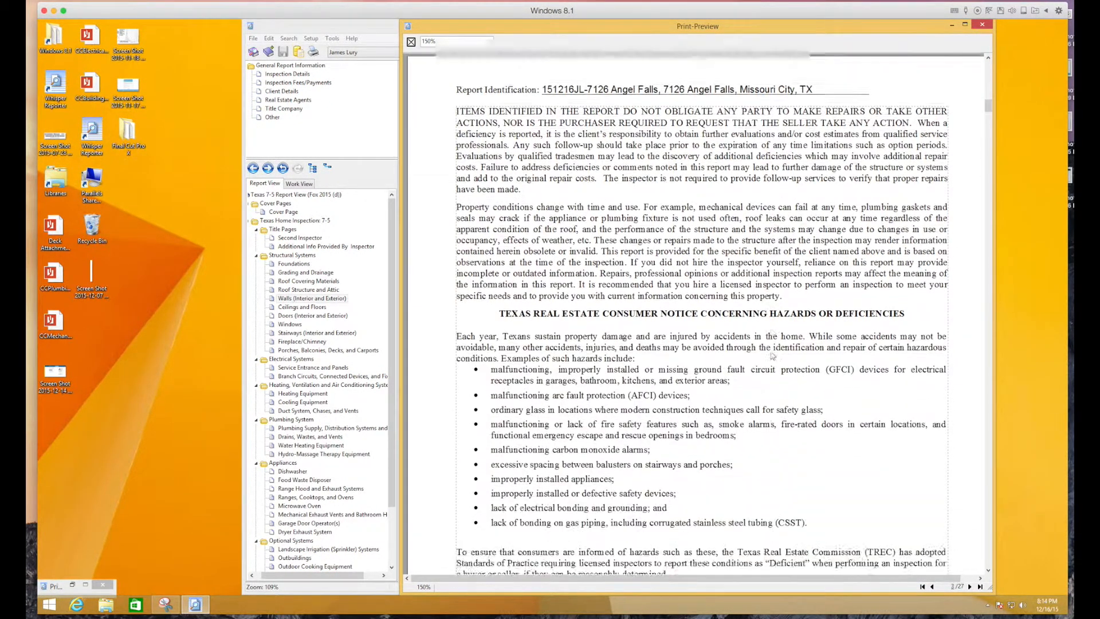
scroll(773, 356, down, 20)
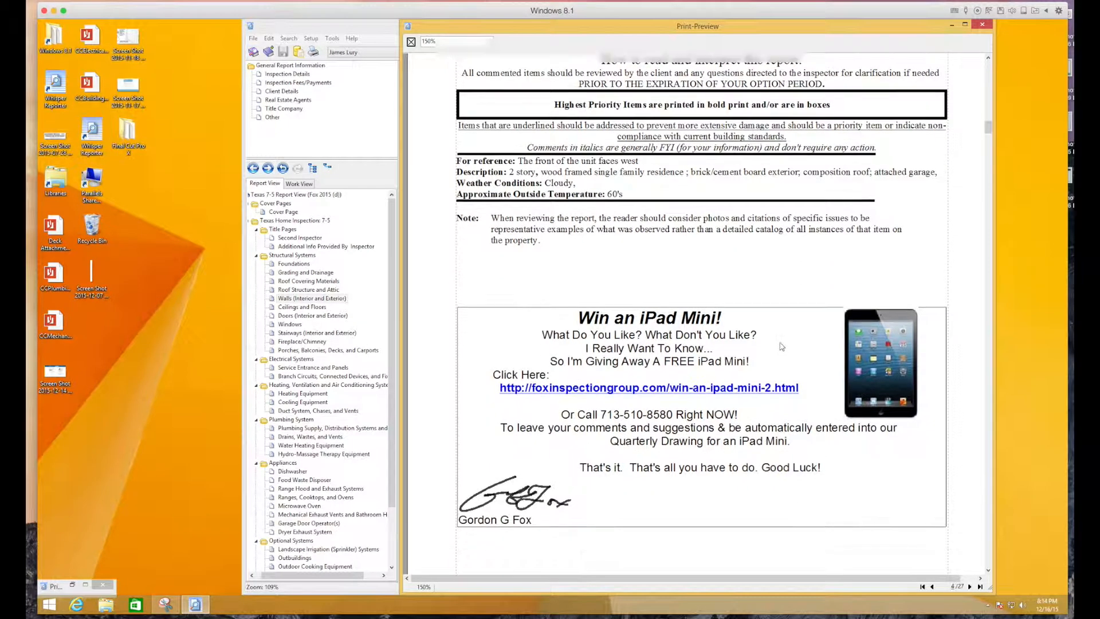
scroll(782, 346, down, 15)
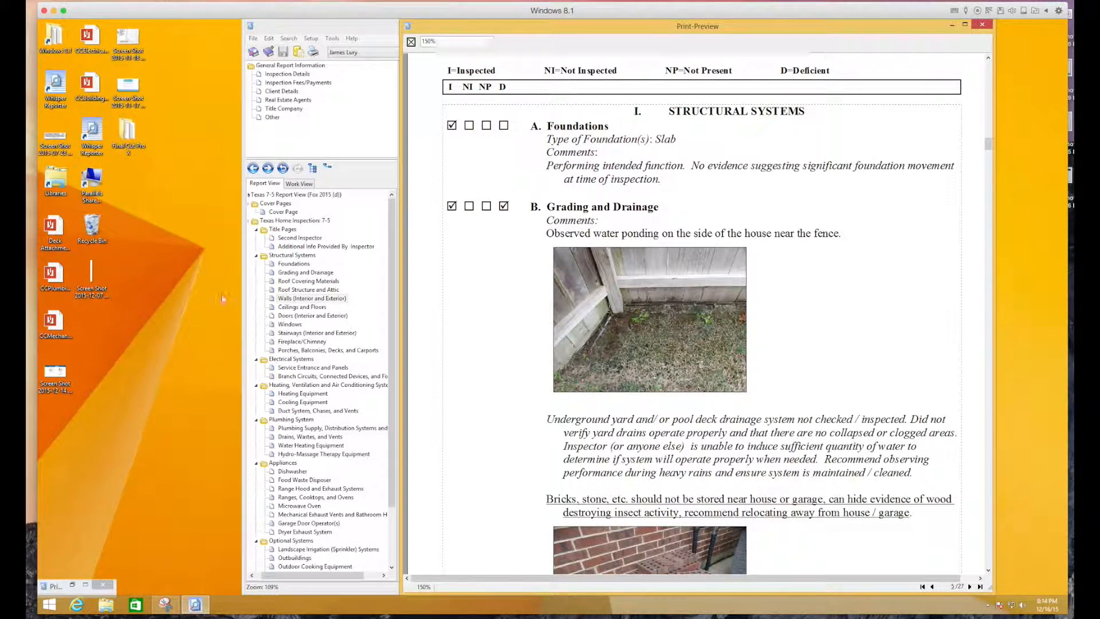
Add the Foundations comment "Elevation survey was not conducted due to the several movers/packer walking around." and save the report.
click(293, 265)
double_click(293, 264)
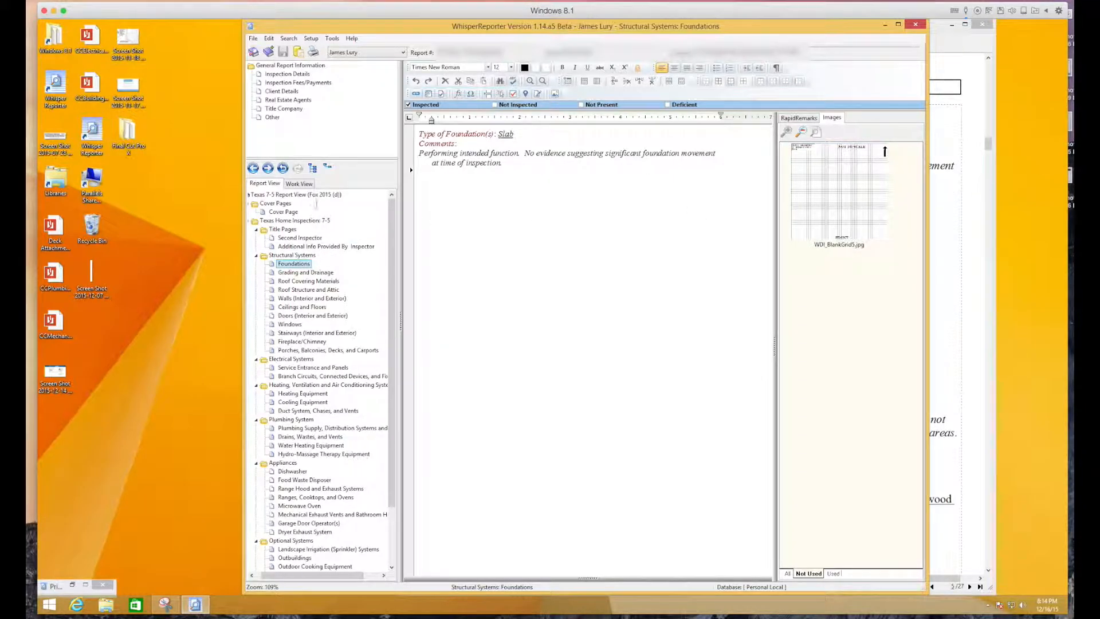
click(423, 214)
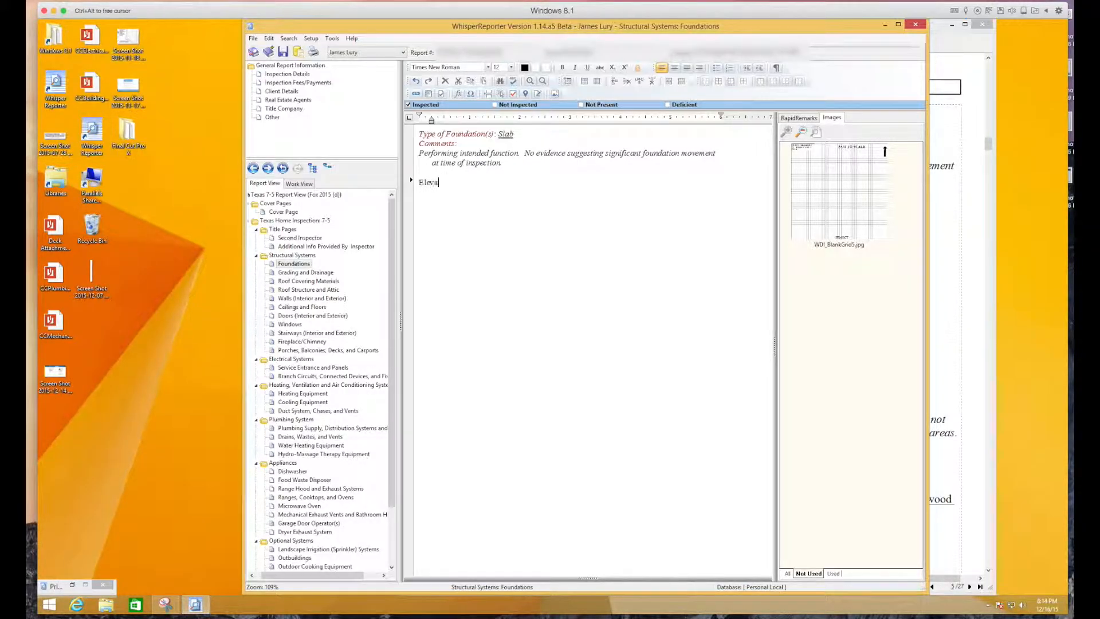
text(Elevation survey was not conducted due to the)
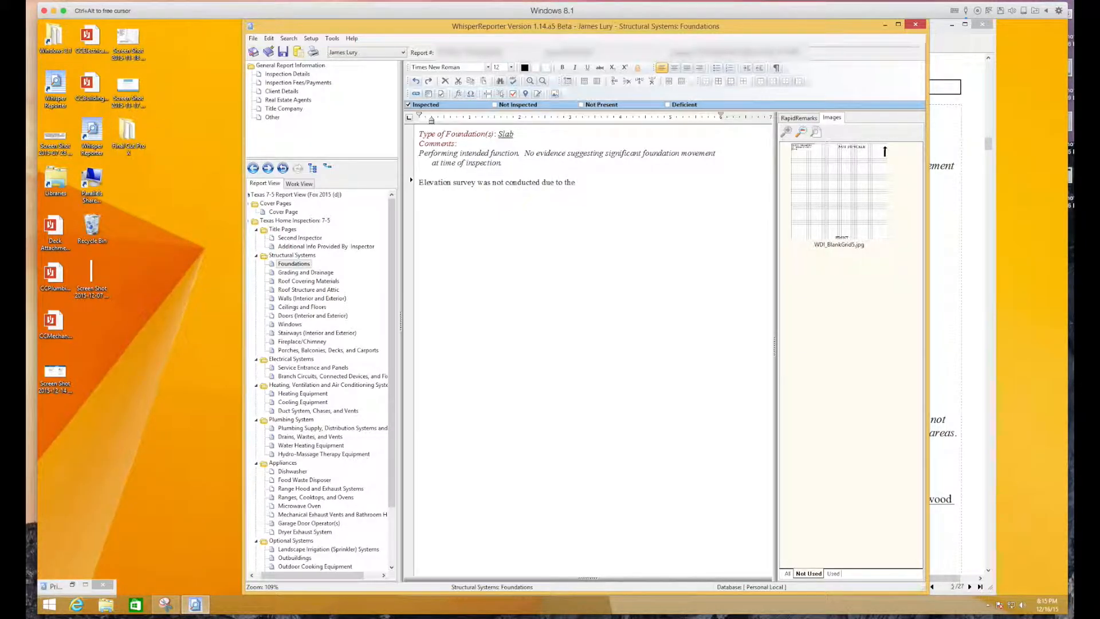
text(several movers walking around)
click(629, 182)
text(/packer)
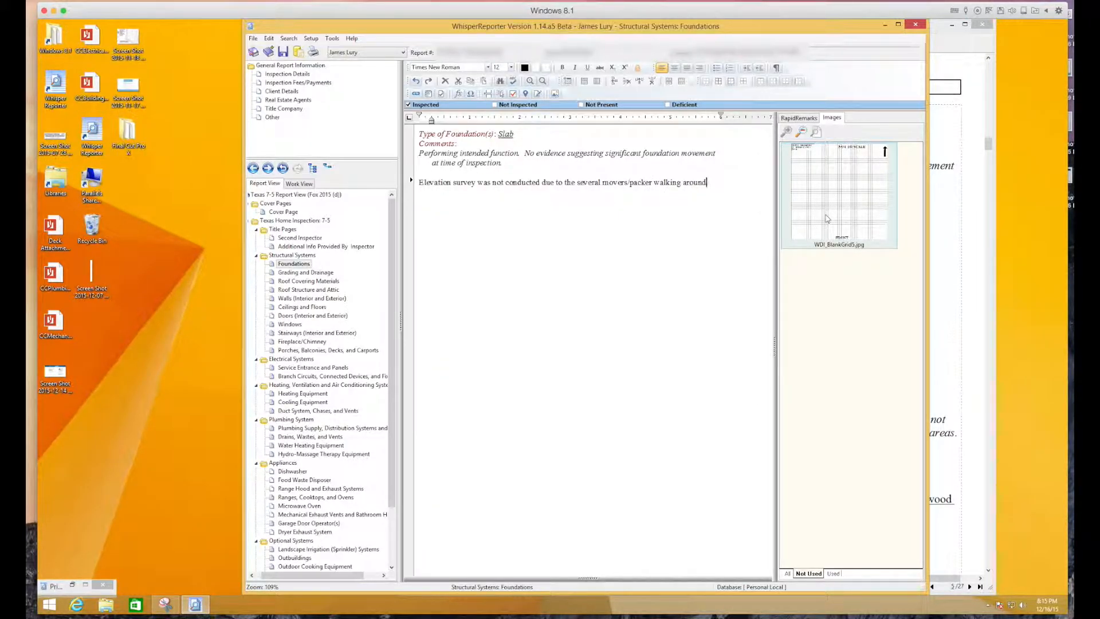
text(.)
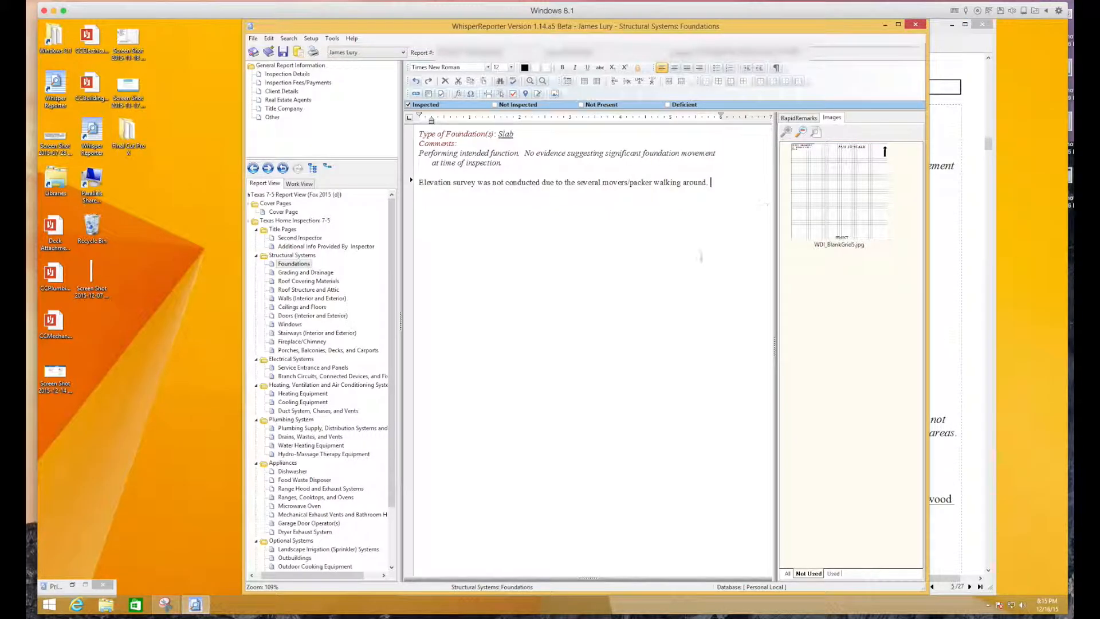
key(Return)
click(284, 52)
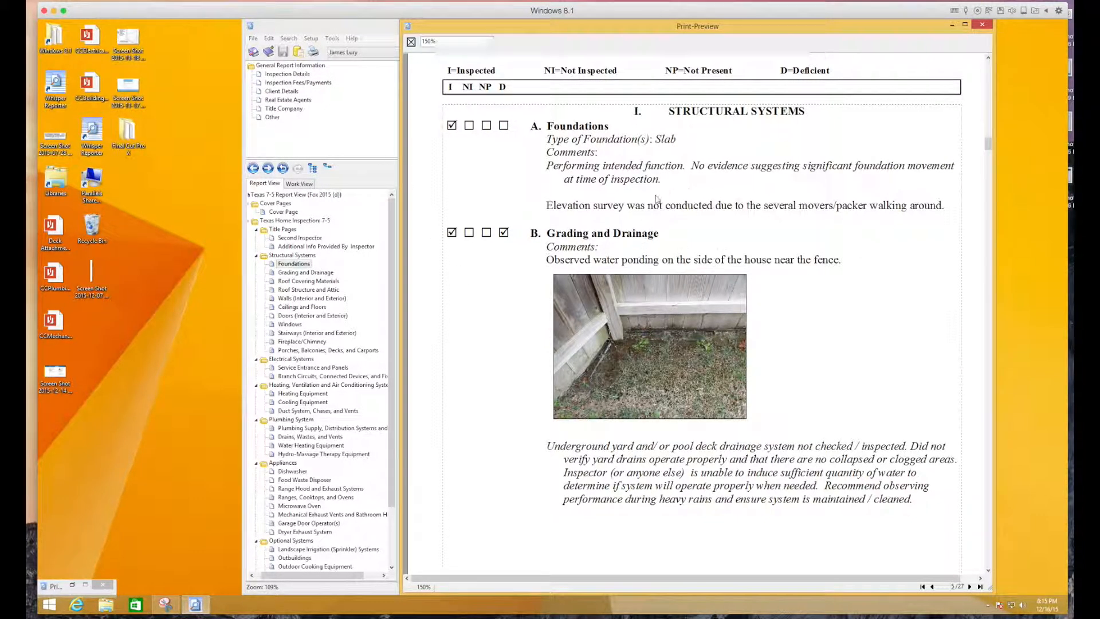
Examine how the Grading and Drainage comments and photos split across the page break after page 4 in the preview.
scroll(615, 219, down, 5)
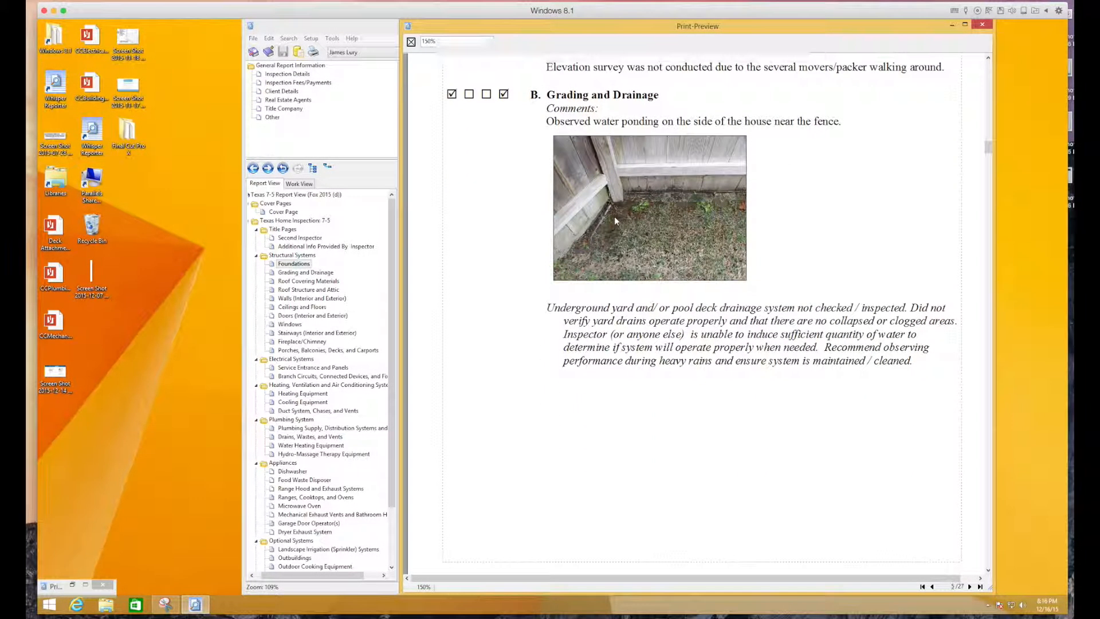
scroll(614, 219, down, 10)
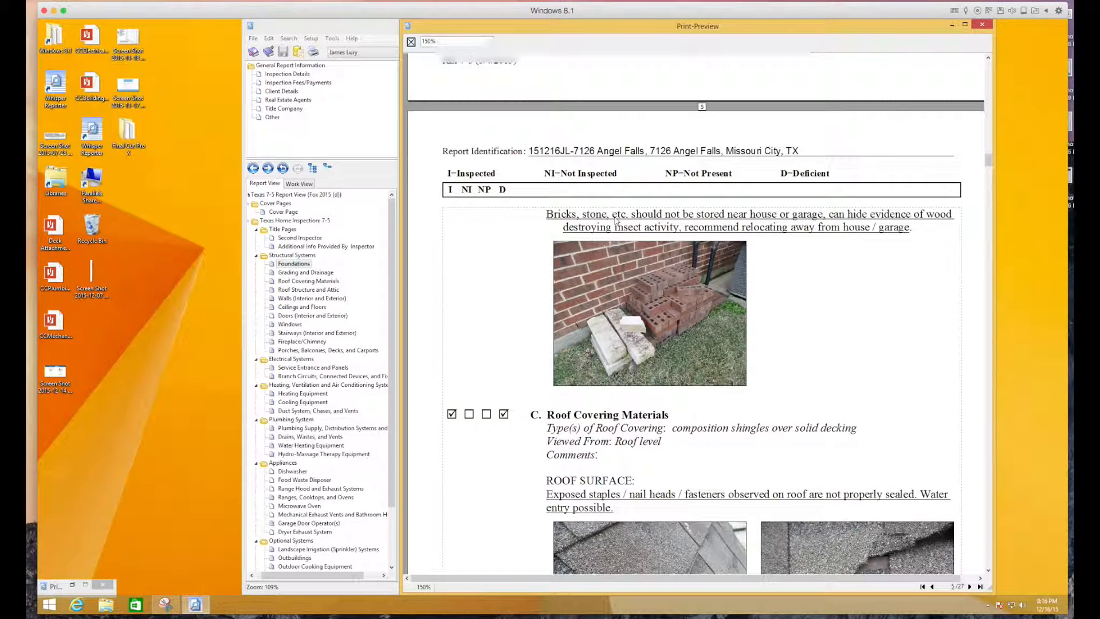
scroll(616, 220, down, 3)
scroll(616, 220, up, 15)
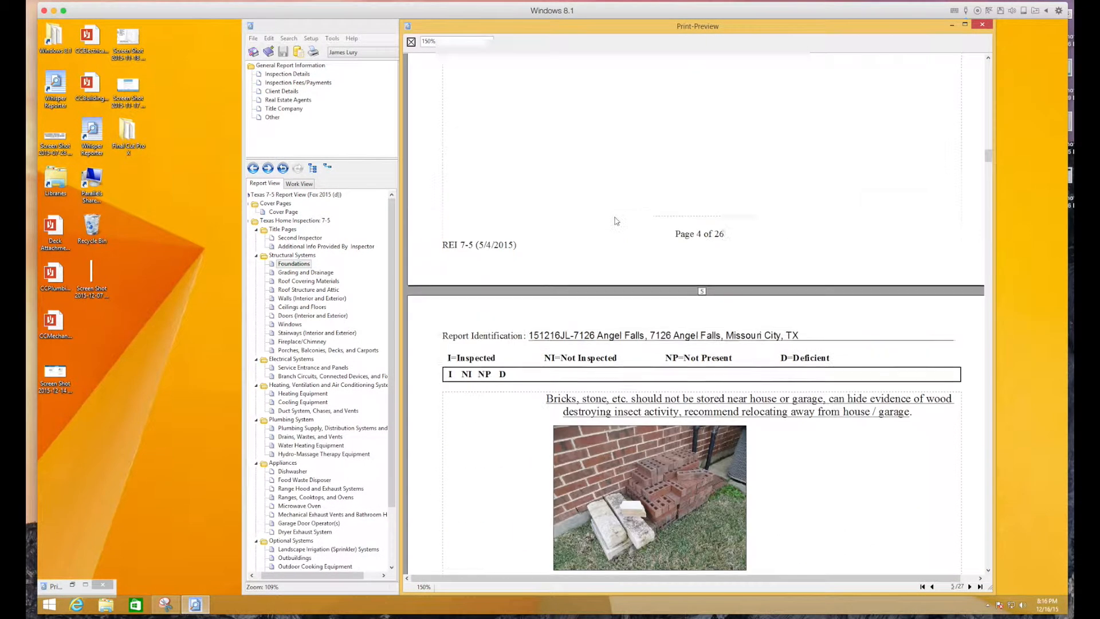
scroll(614, 216, down, 7)
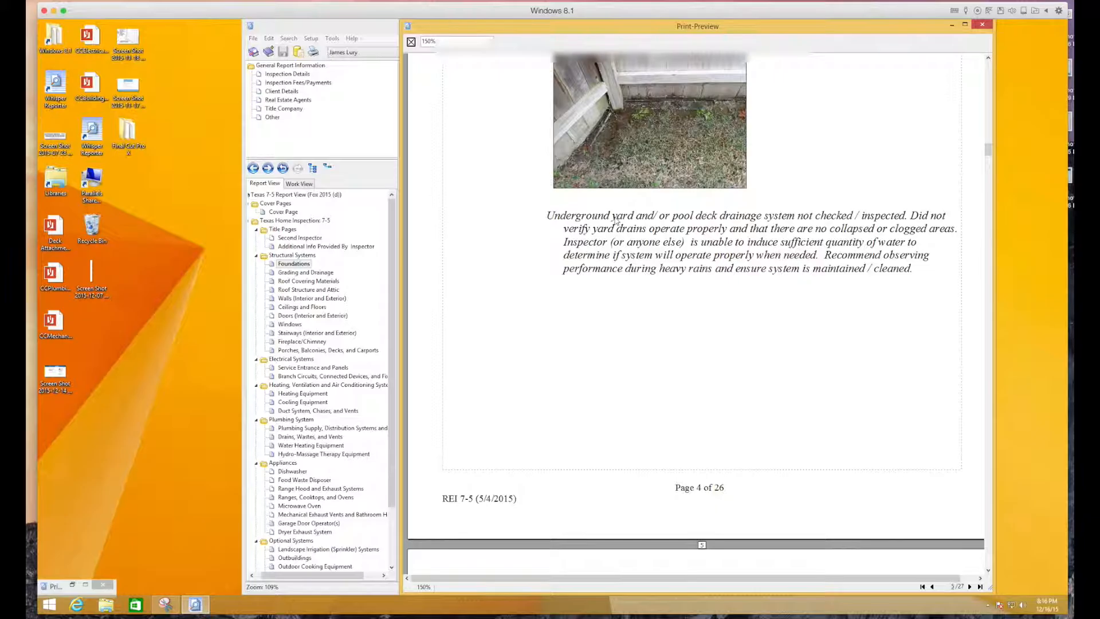
scroll(616, 221, down, 14)
scroll(616, 221, up, 12)
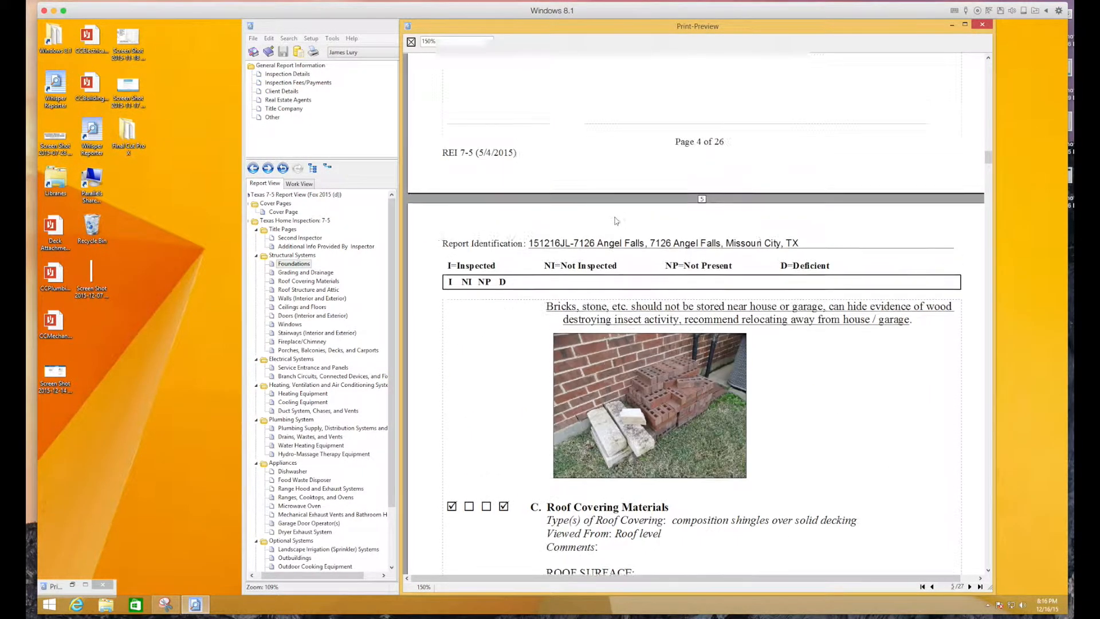
scroll(617, 220, up, 4)
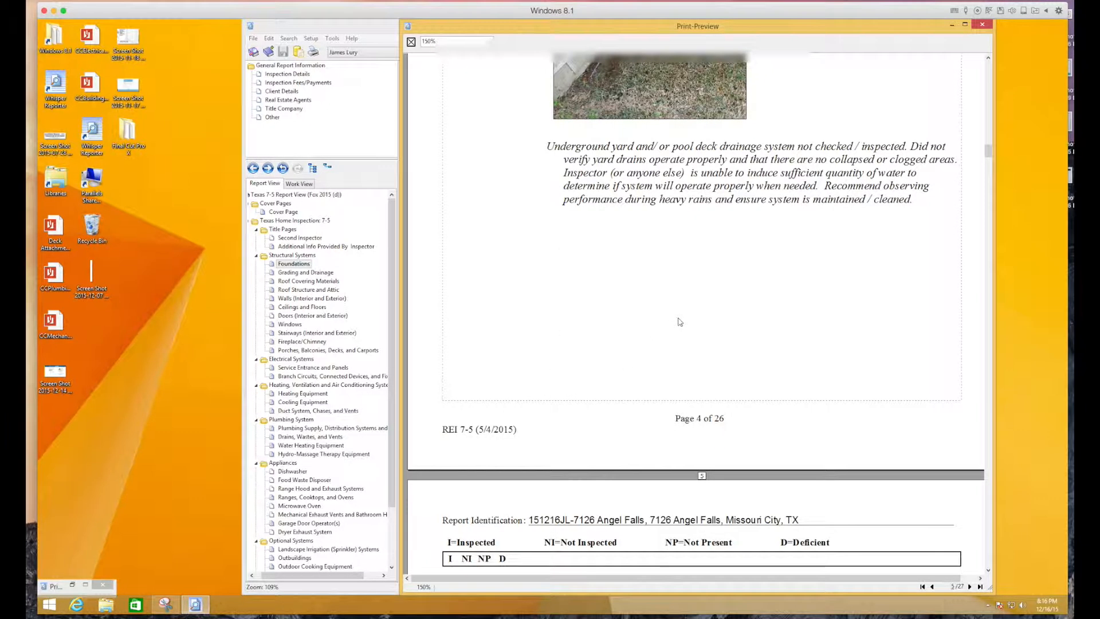
scroll(659, 338, down, 3)
scroll(675, 327, down, 3)
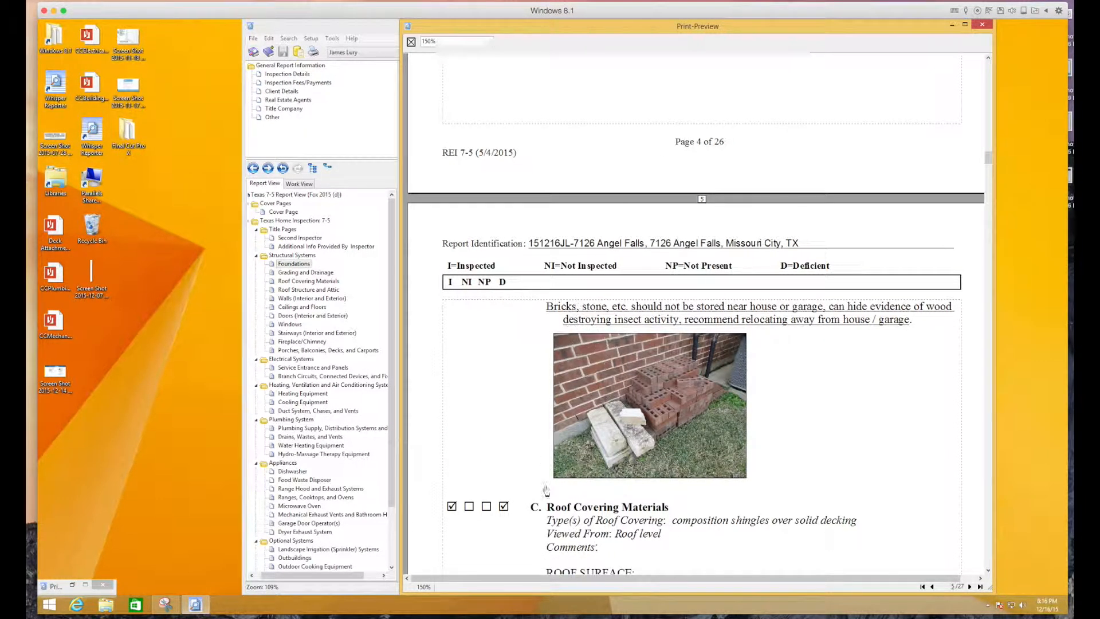
In Grading and Drainage, move the bricks and stone storage comment with its photo above the underground yard drainage comment.
click(306, 273)
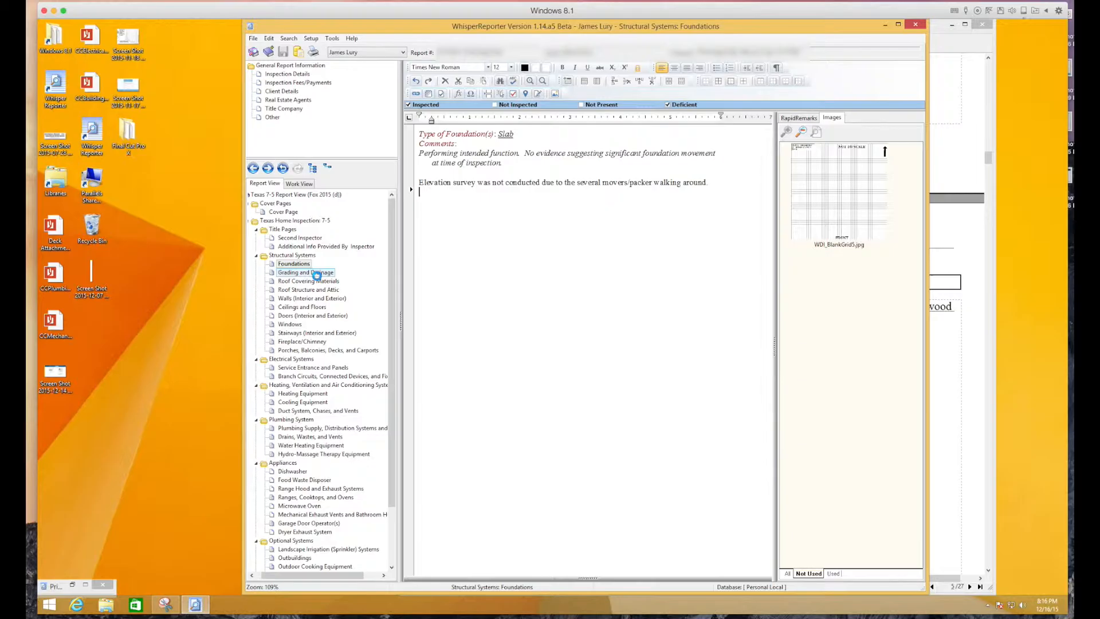
click(521, 477)
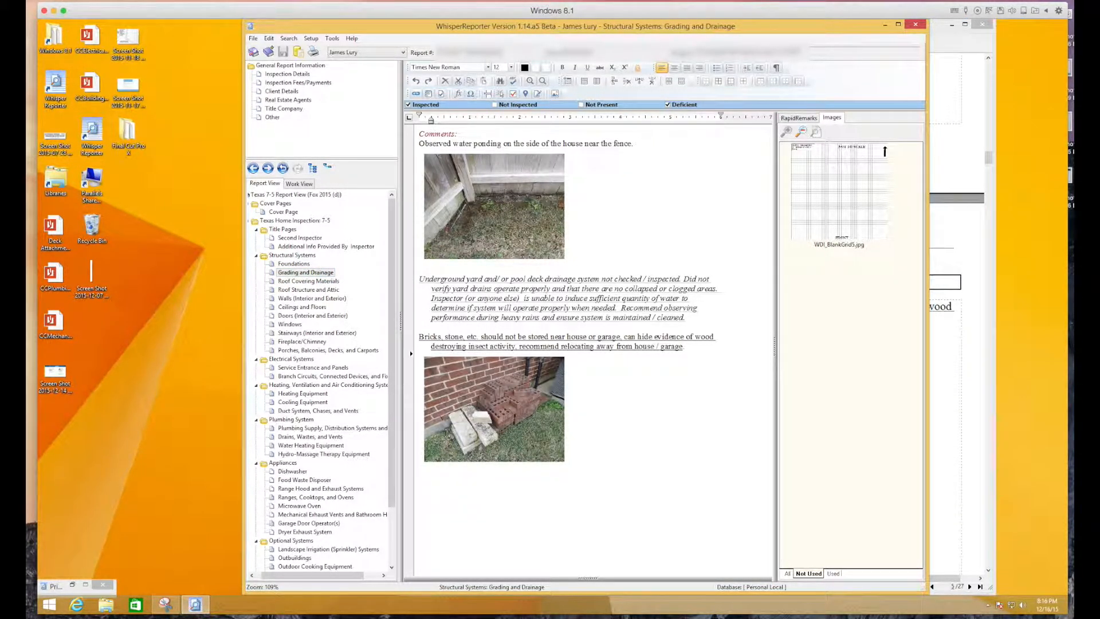
shift+click(421, 336)
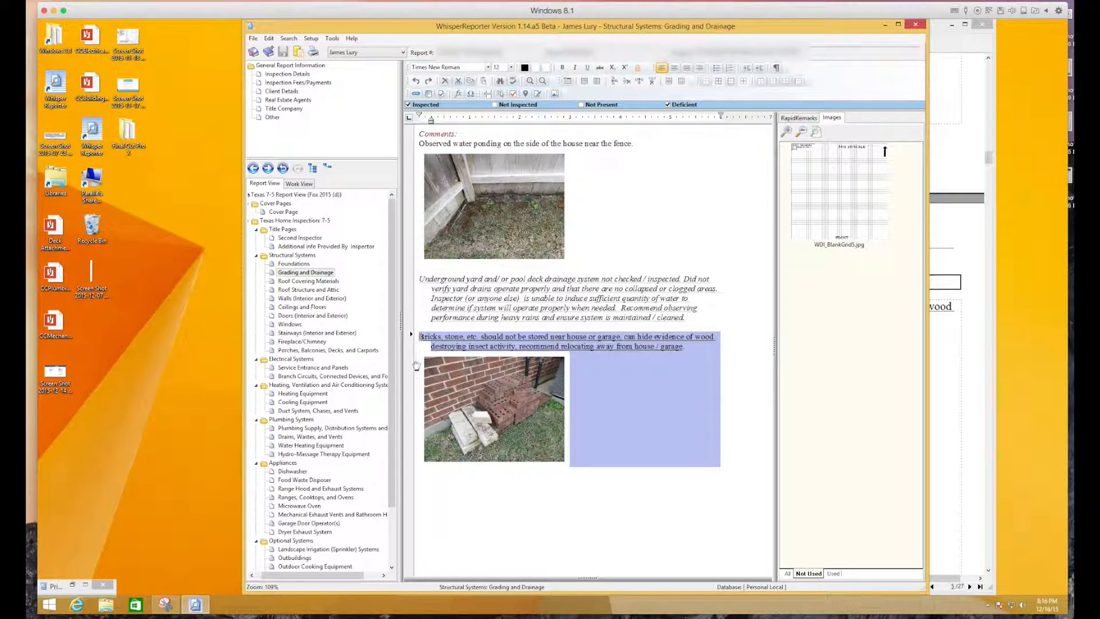
click(458, 84)
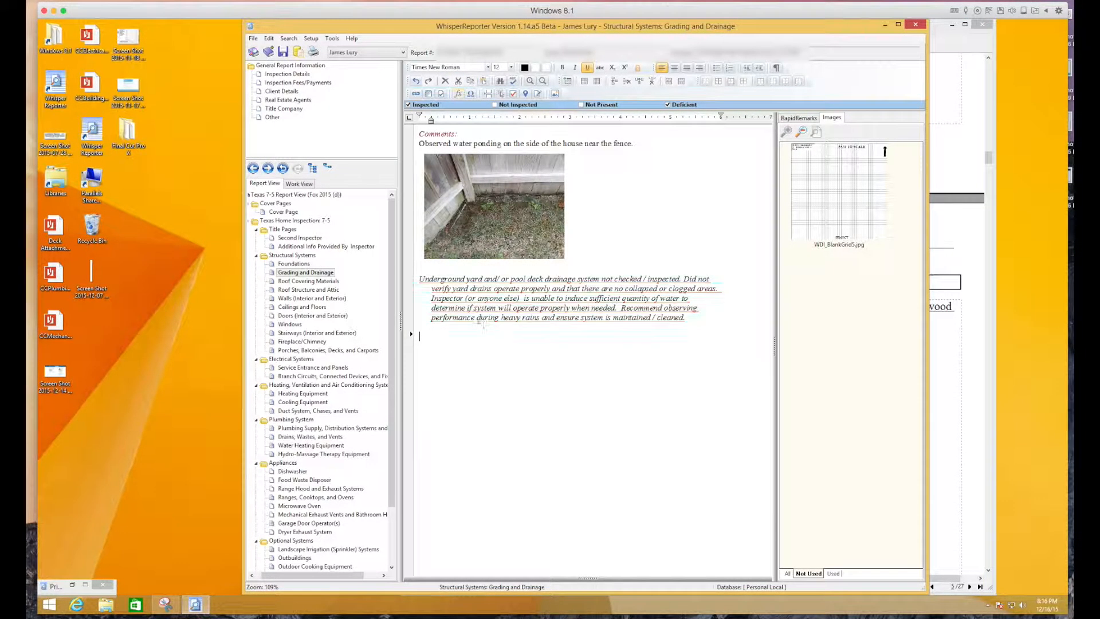
key(Return)
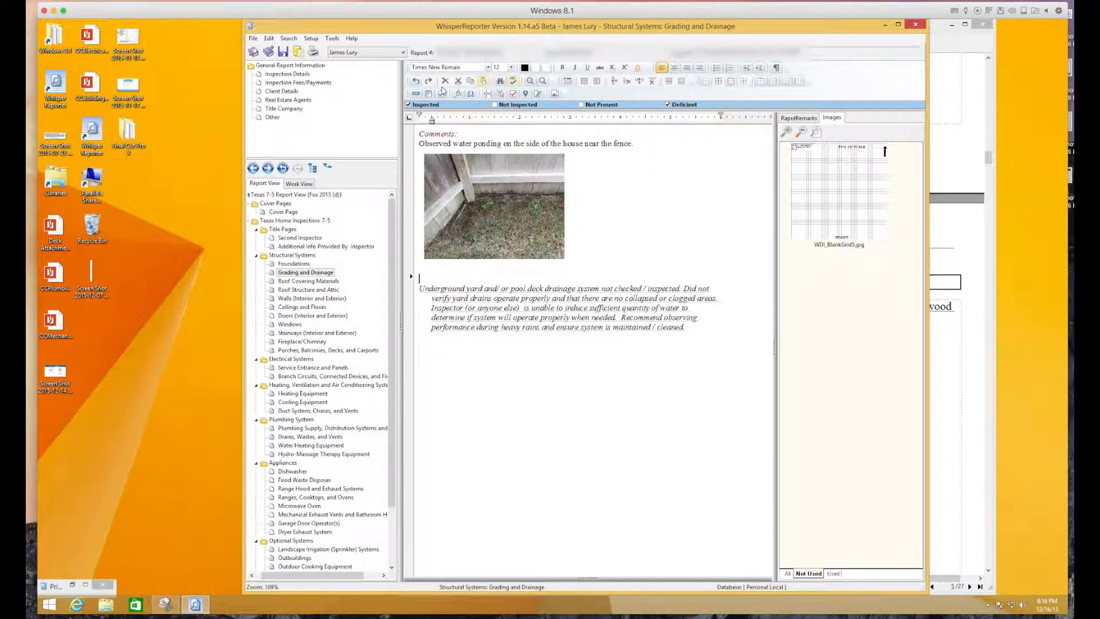
click(485, 83)
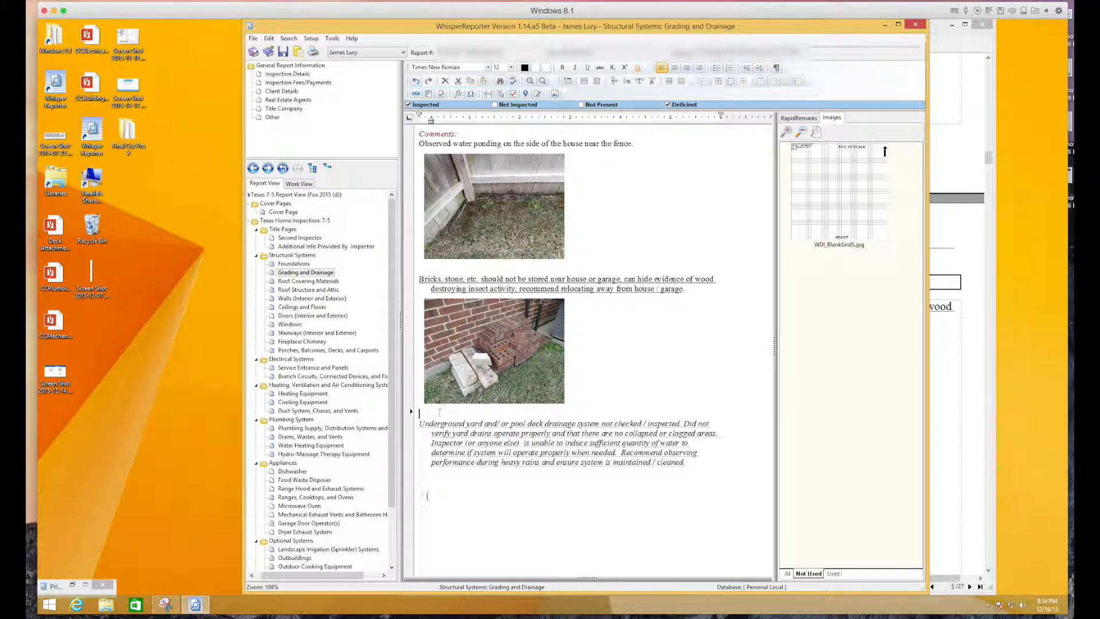
Insert a page break before the underground yard drainage comment and remove the surplus blank lines around it.
click(441, 514)
key(BackSpace)
click(478, 415)
key(ctrl+Return)
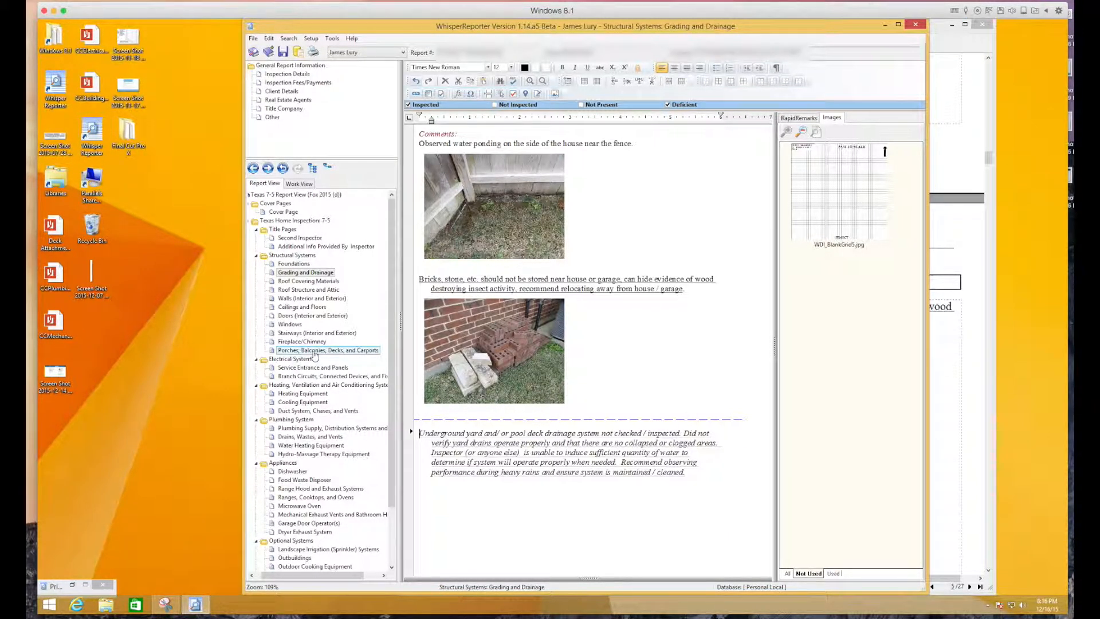
key(BackSpace)
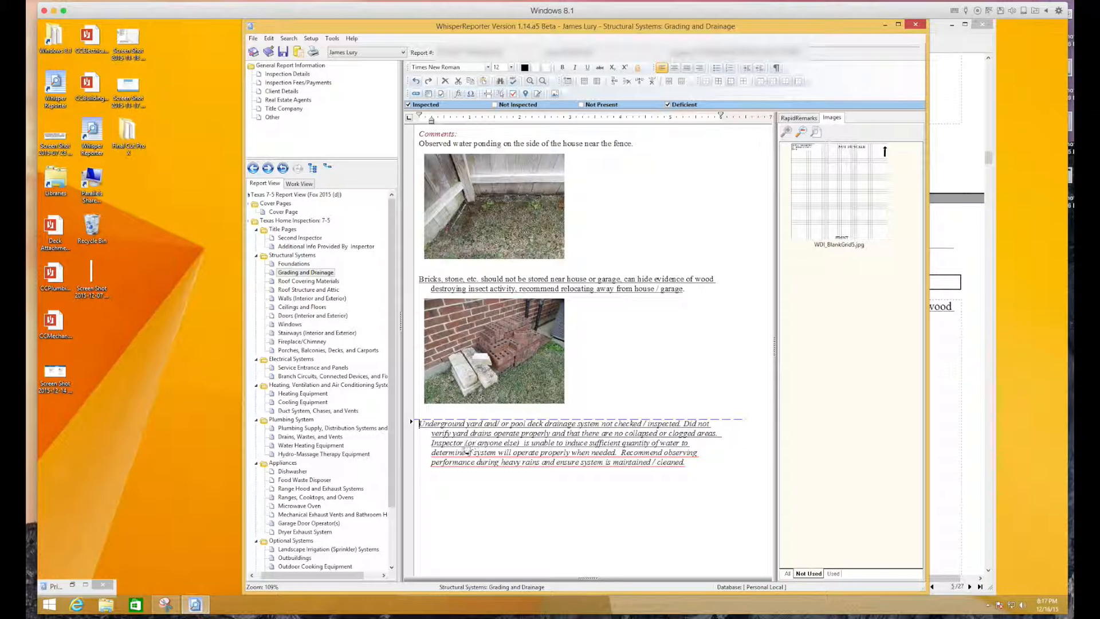
Save the report and check the rearranged Grading and Drainage comments across pages 4 and 5 of the refreshed preview.
click(283, 53)
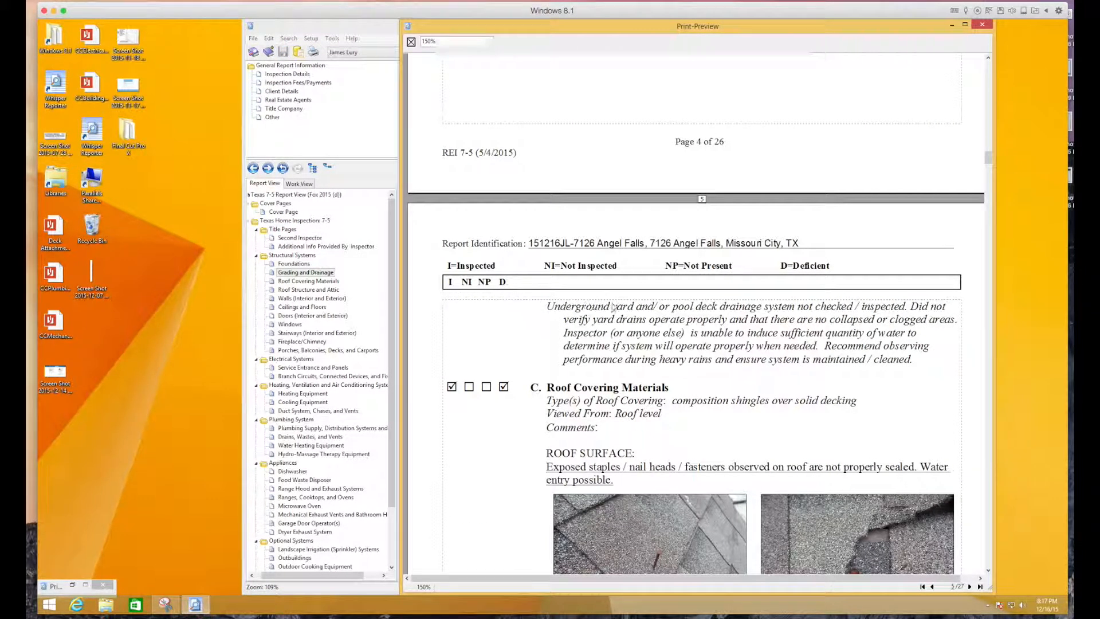
scroll(615, 308, up, 5)
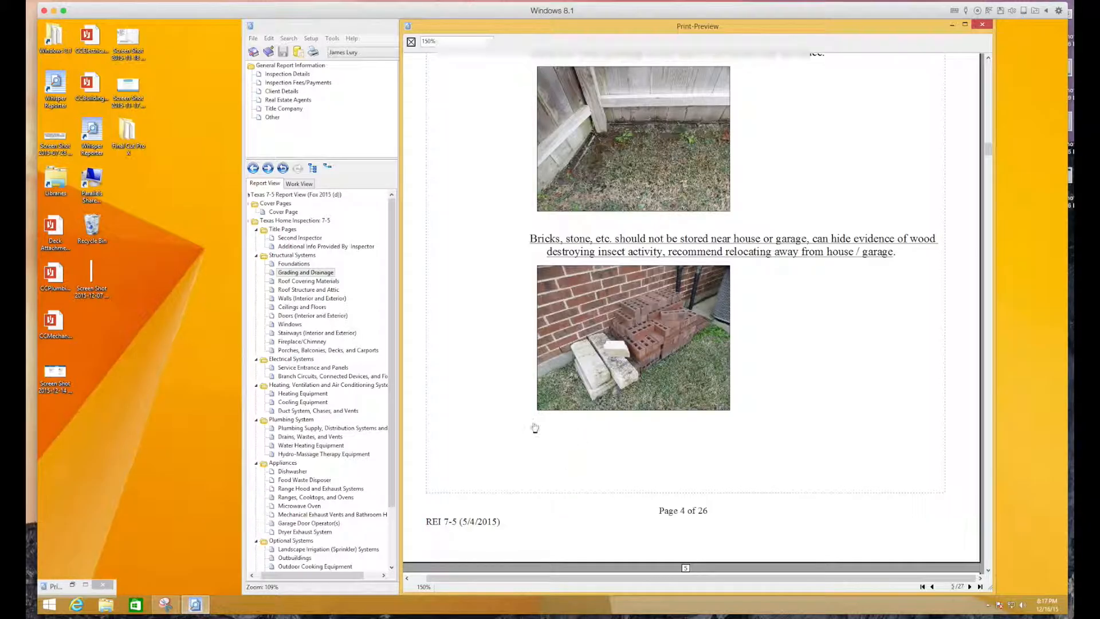
scroll(584, 396, down, 4)
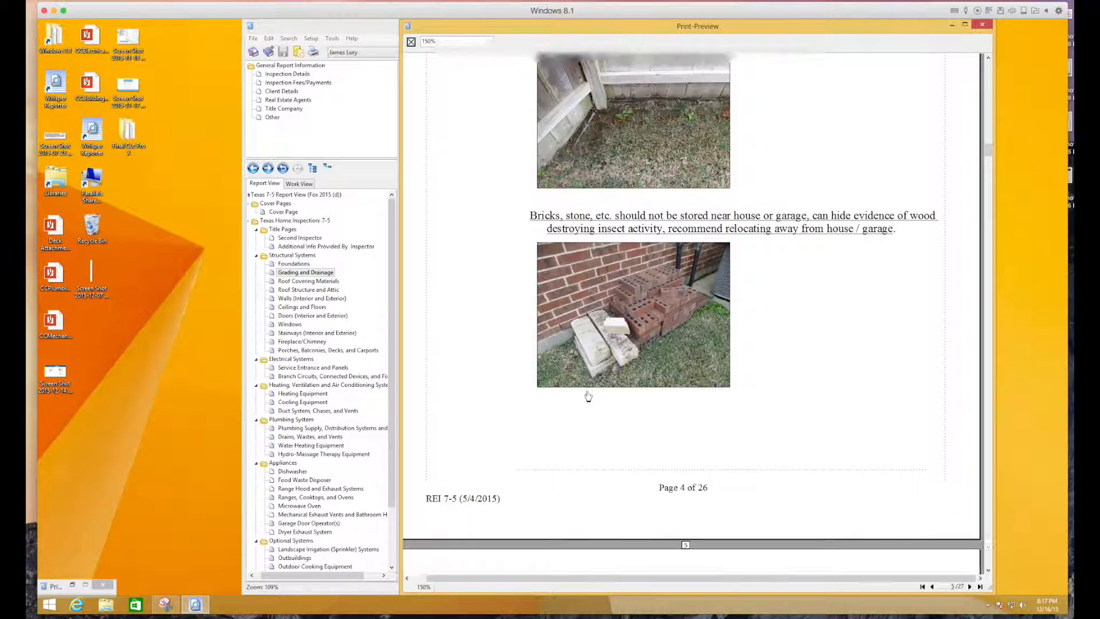
Examine how the Roof Covering Materials comments and photos split across the page break after page 5 in the preview.
scroll(587, 395, down, 12)
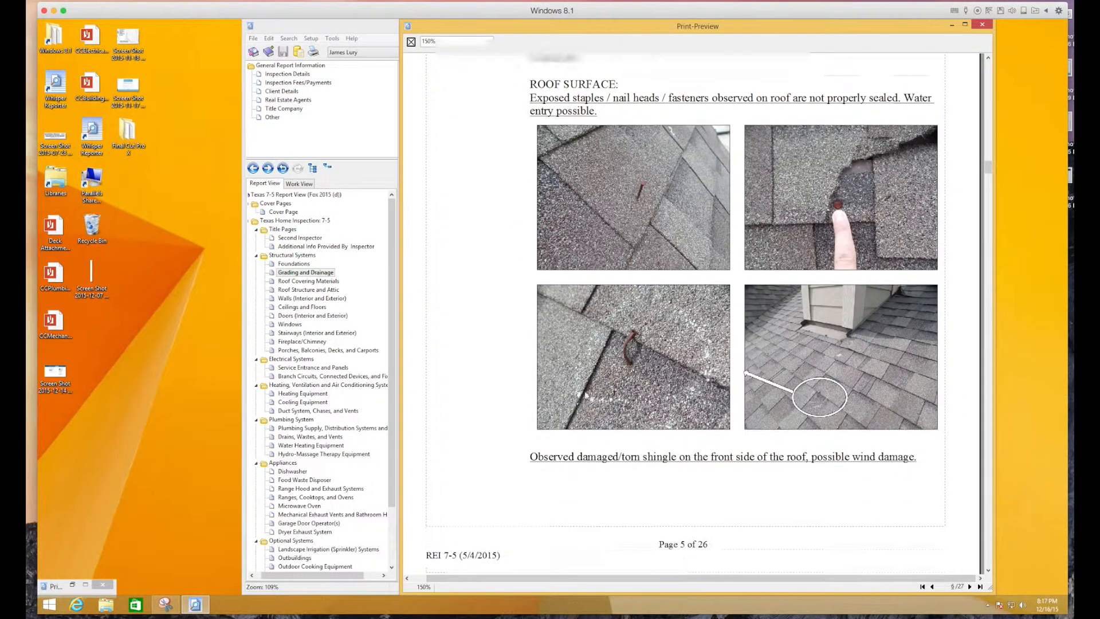
scroll(586, 396, down, 6)
scroll(586, 394, up, 8)
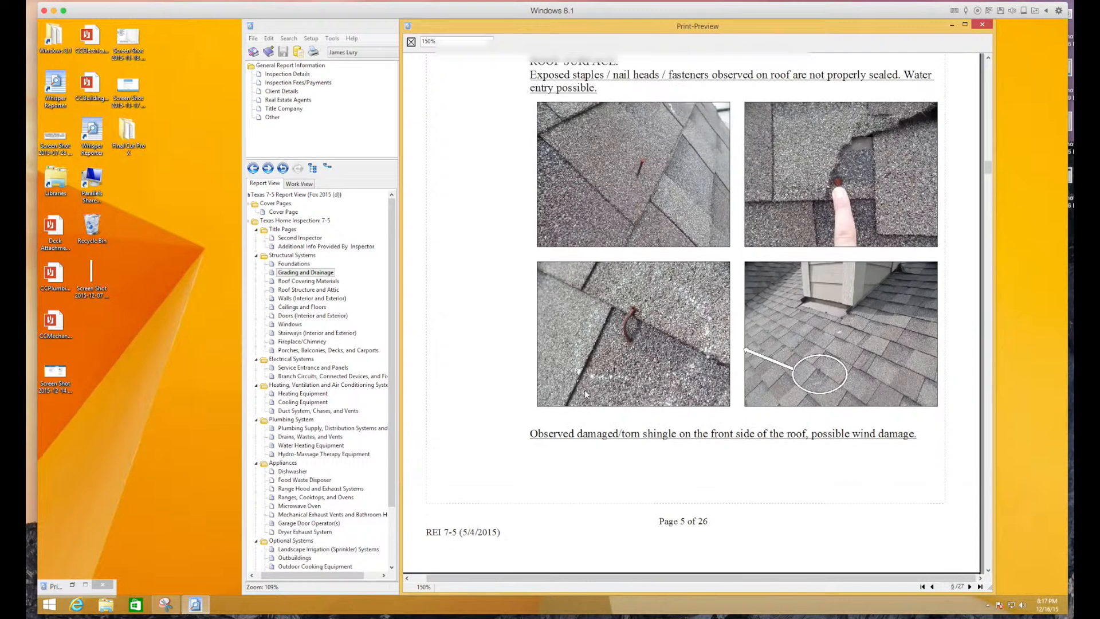
scroll(588, 394, down, 2)
scroll(590, 393, down, 4)
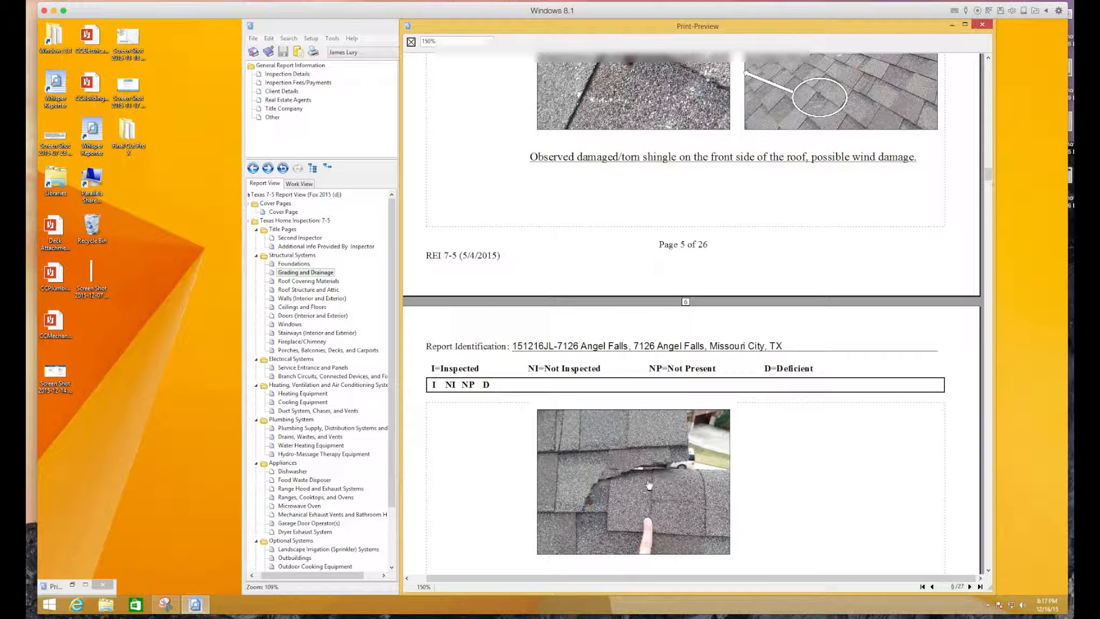
scroll(575, 174, left, 1)
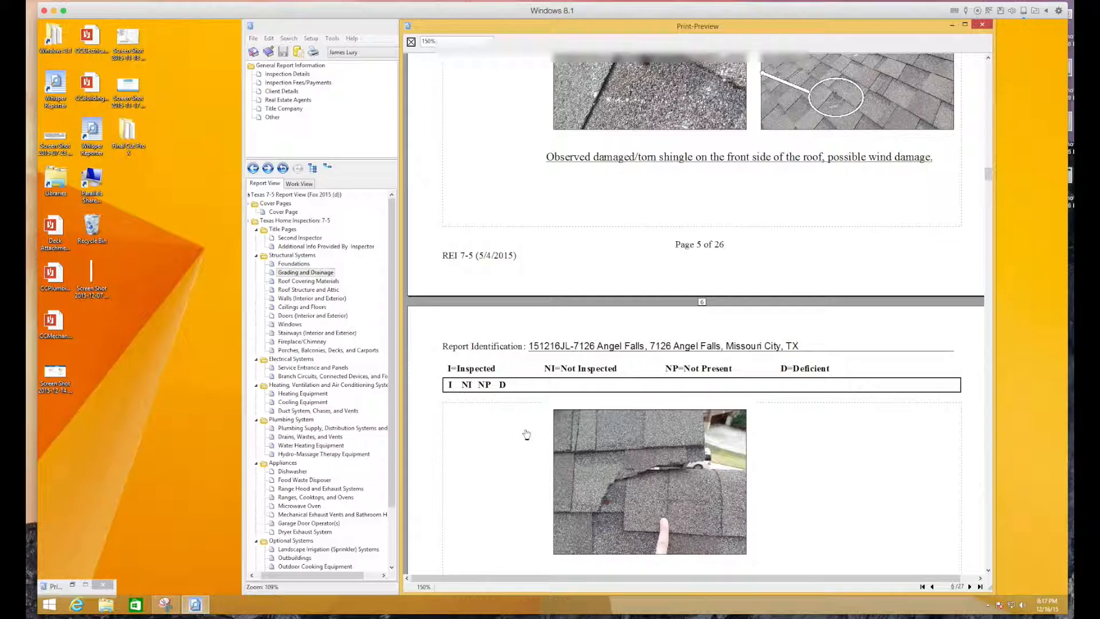
scroll(527, 433, up, 7)
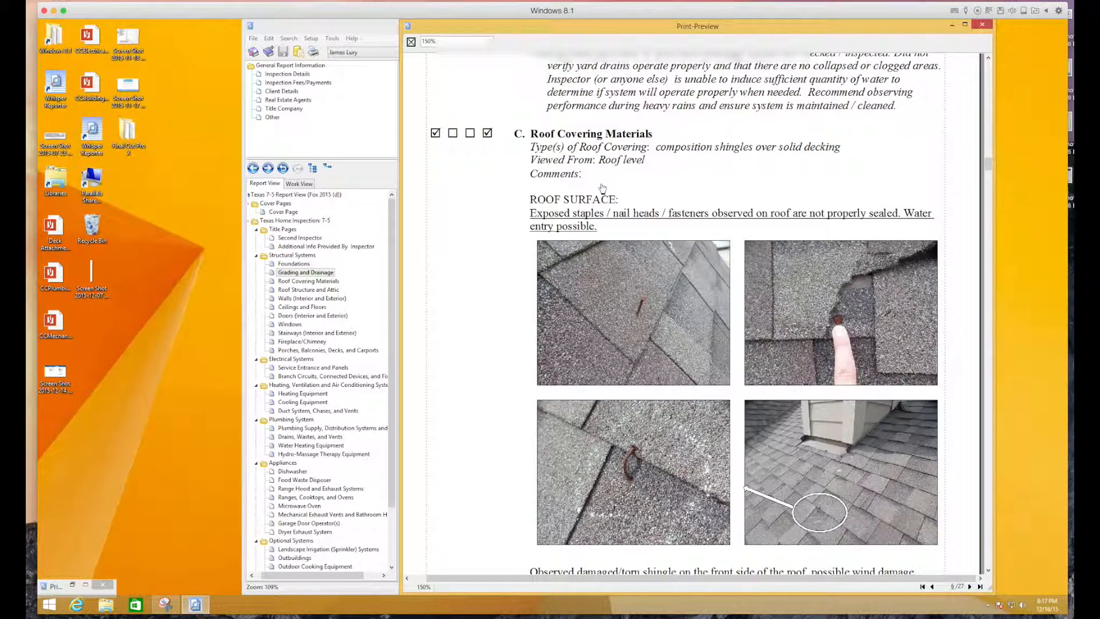
scroll(602, 188, down, 1)
In Roof Covering Materials, insert a page break before the damaged/torn shingle comment, remove the surplus blank line, and save the report.
click(296, 281)
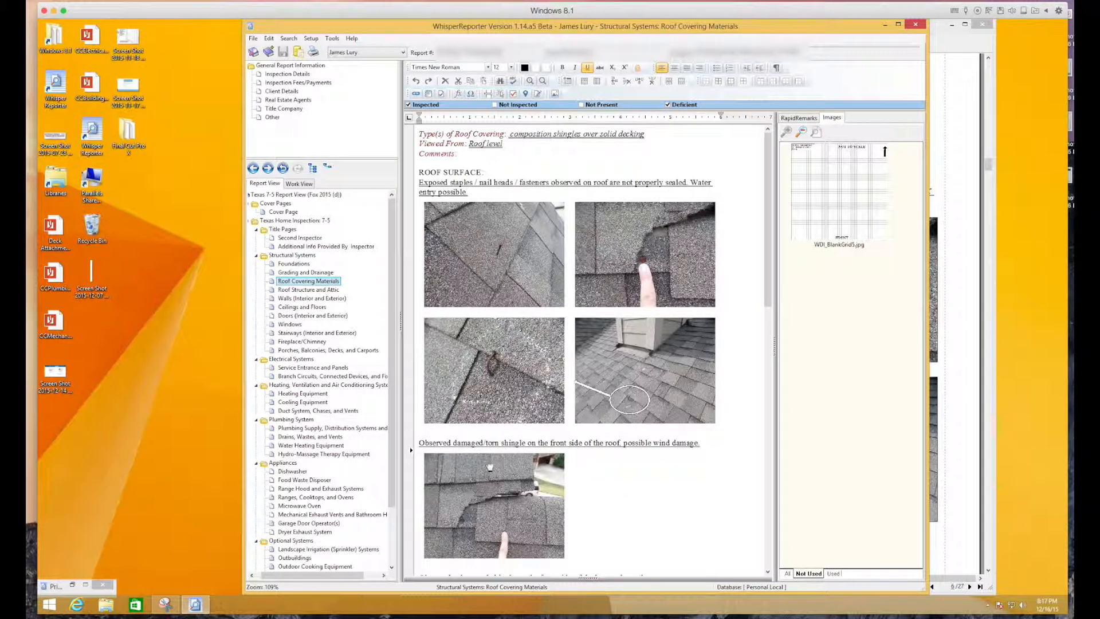
click(432, 432)
key(ctrl+Return)
key(Delete)
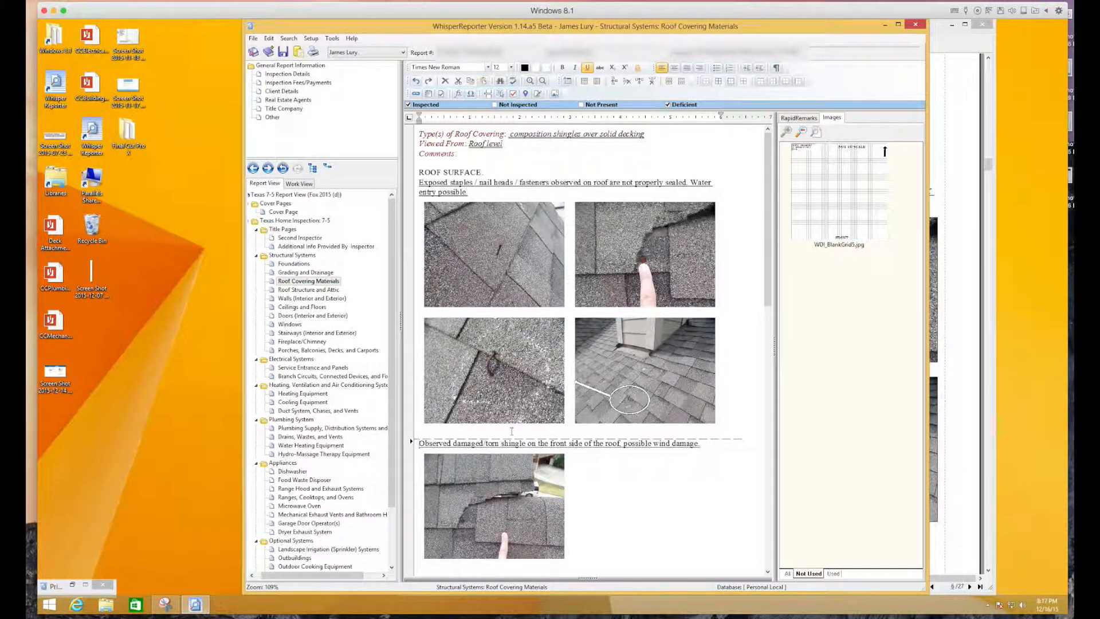
click(299, 53)
scroll(498, 403, down, 5)
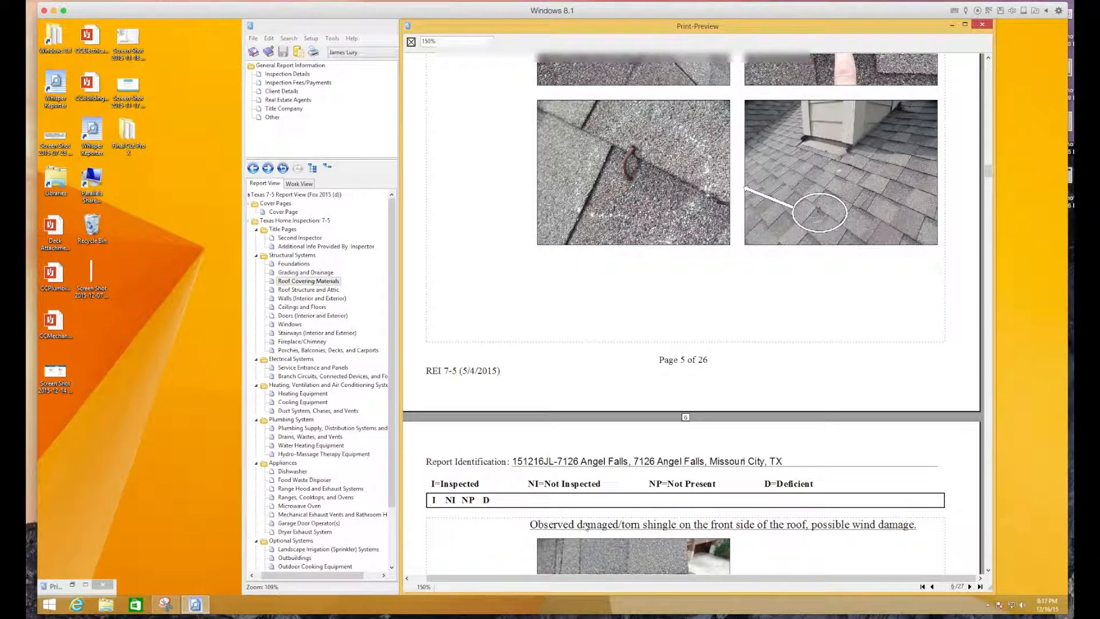
Insert a page break before the TV satellite dish removal comment in Roof Covering Materials, remove the surplus blank line, and save.
scroll(586, 528, down, 6)
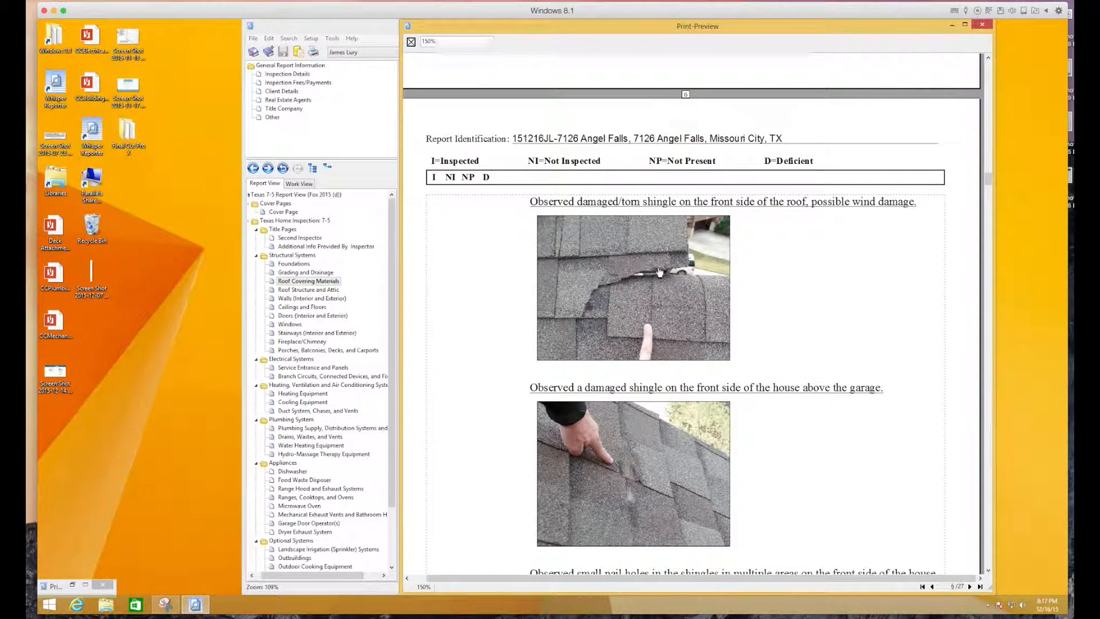
scroll(659, 272, down, 11)
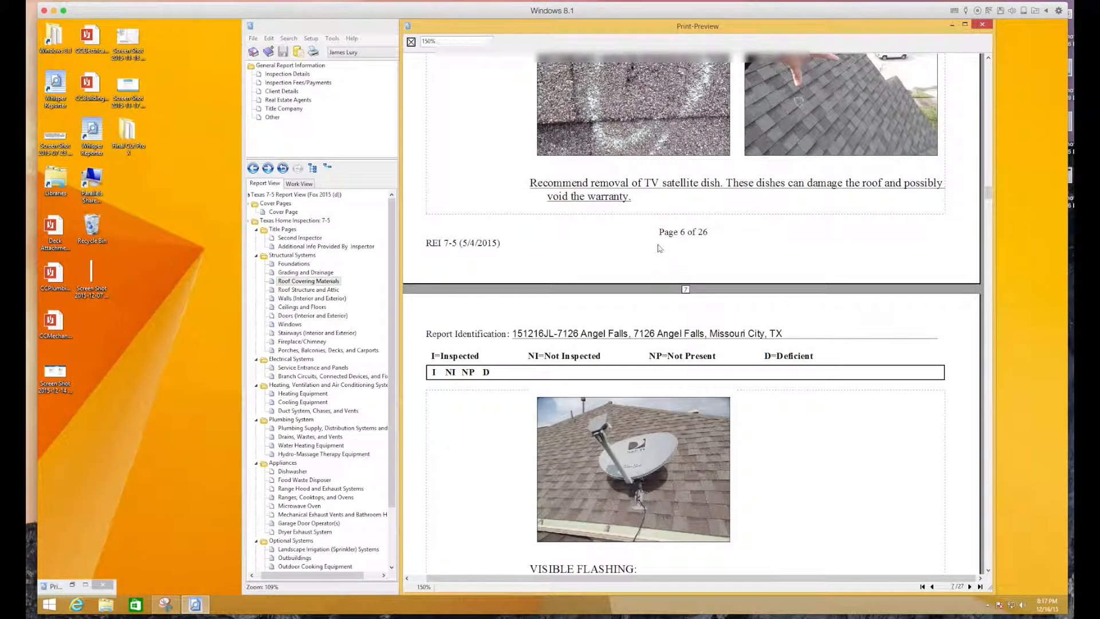
click(309, 281)
scroll(636, 509, down, 8)
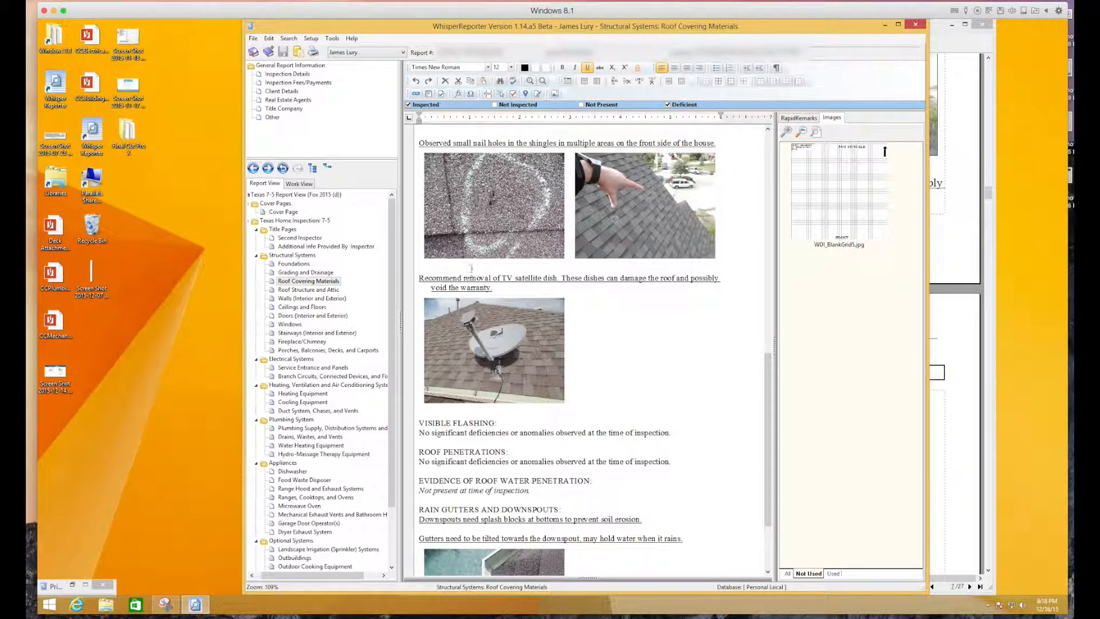
key(ctrl+Return)
key(Delete)
click(283, 51)
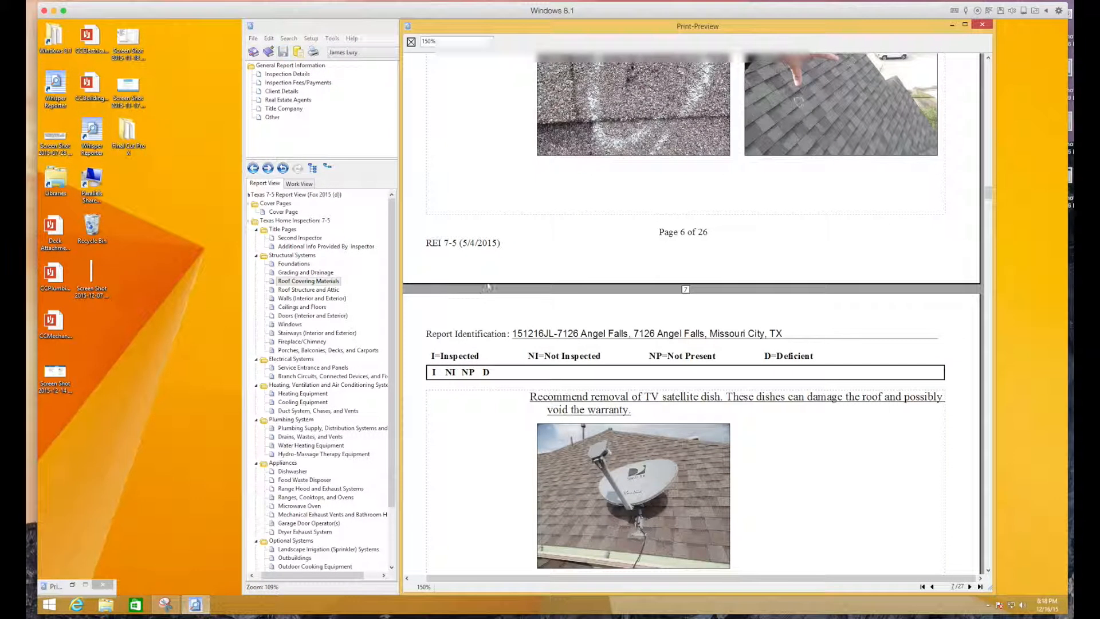
Examine the preview through the Walls (Interior and Exterior) section on pages 8 to 11 for comments separated from their photos.
scroll(663, 276, down, 5)
scroll(663, 277, down, 3)
scroll(662, 277, down, 20)
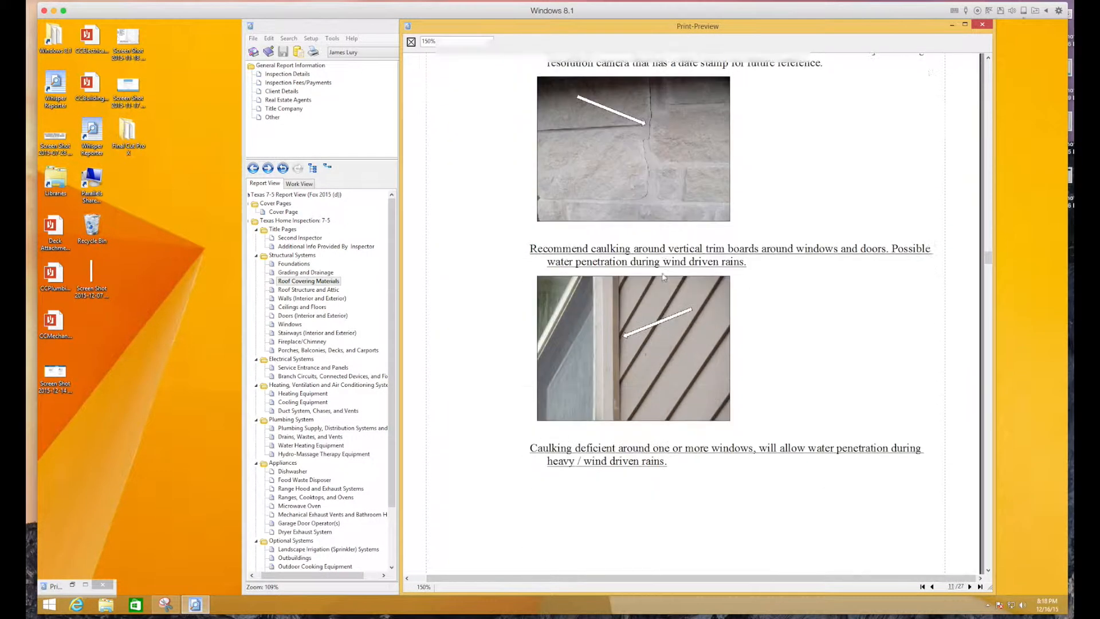
scroll(663, 277, down, 10)
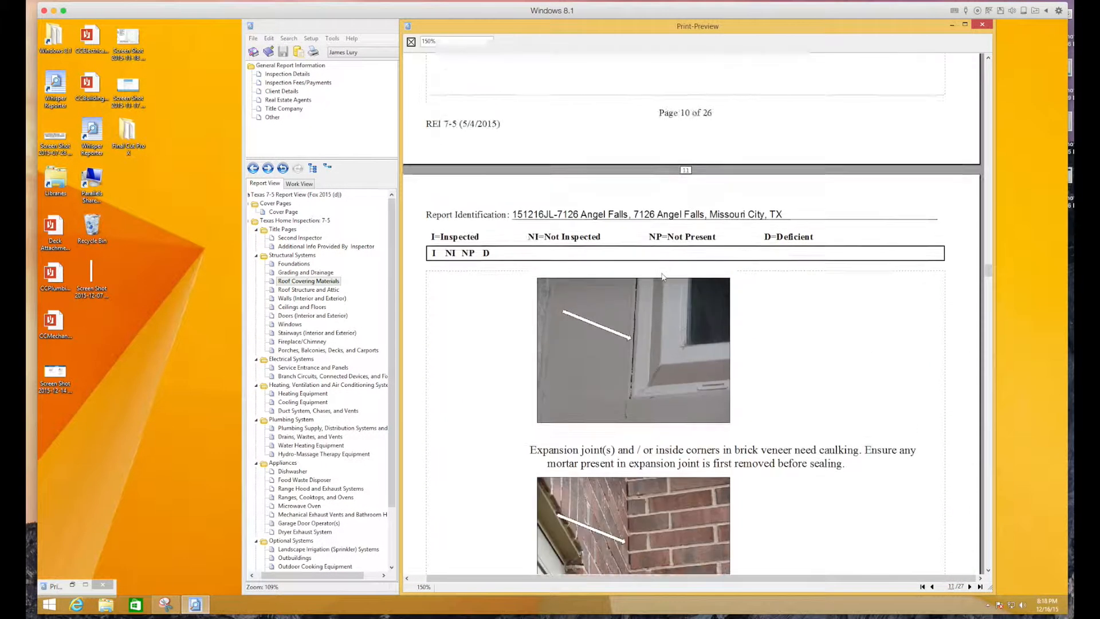
scroll(663, 278, up, 15)
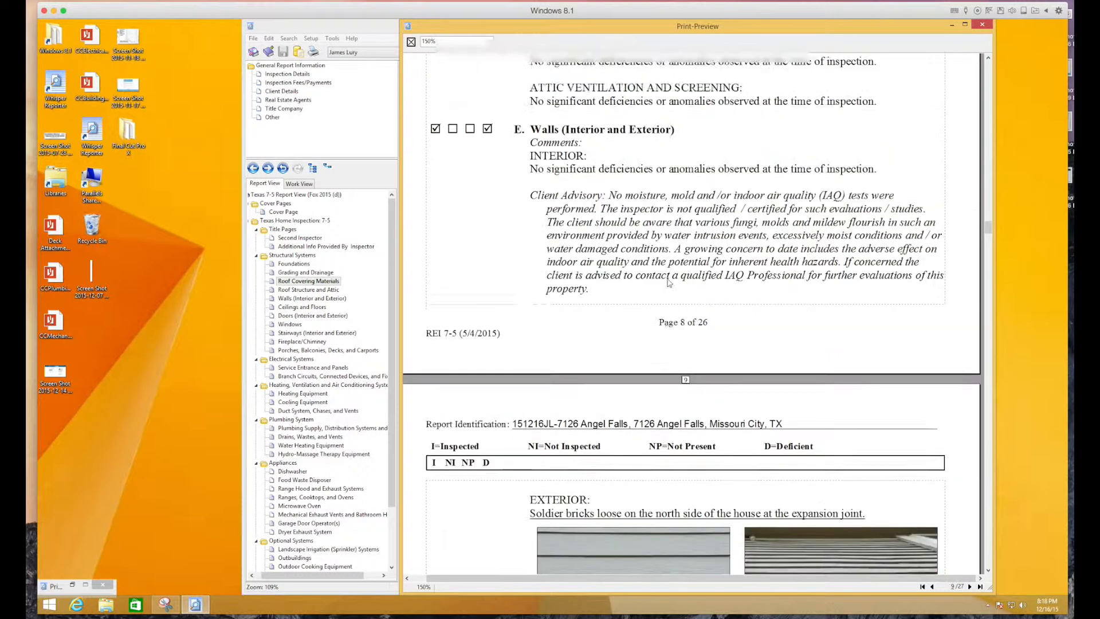
scroll(670, 282, up, 3)
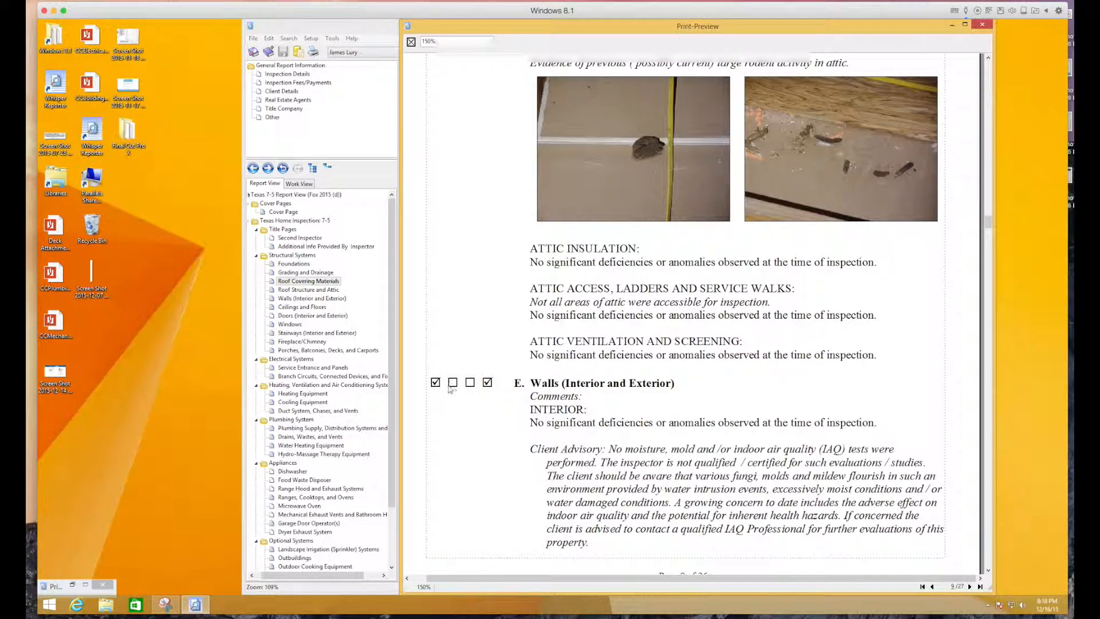
scroll(502, 397, down, 8)
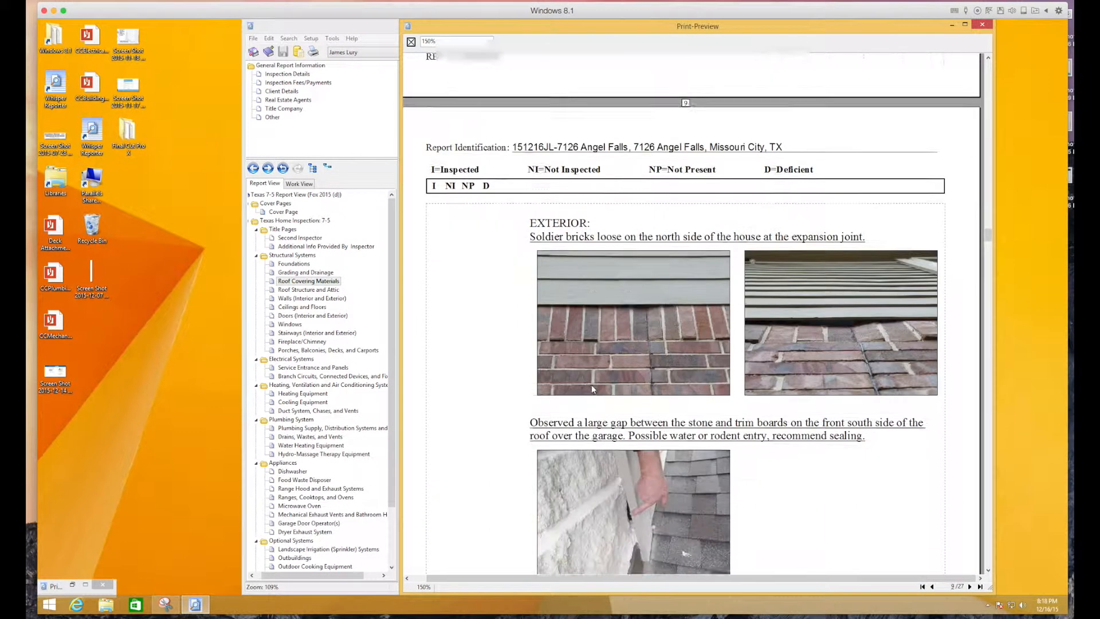
scroll(654, 264, up, 5)
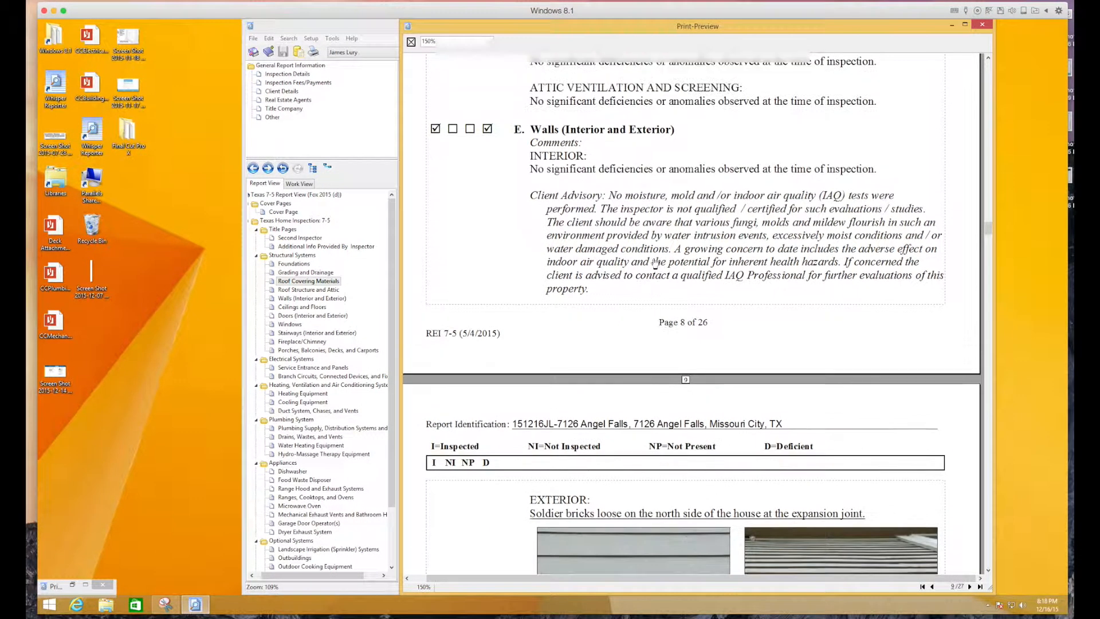
scroll(654, 264, down, 11)
scroll(654, 263, down, 10)
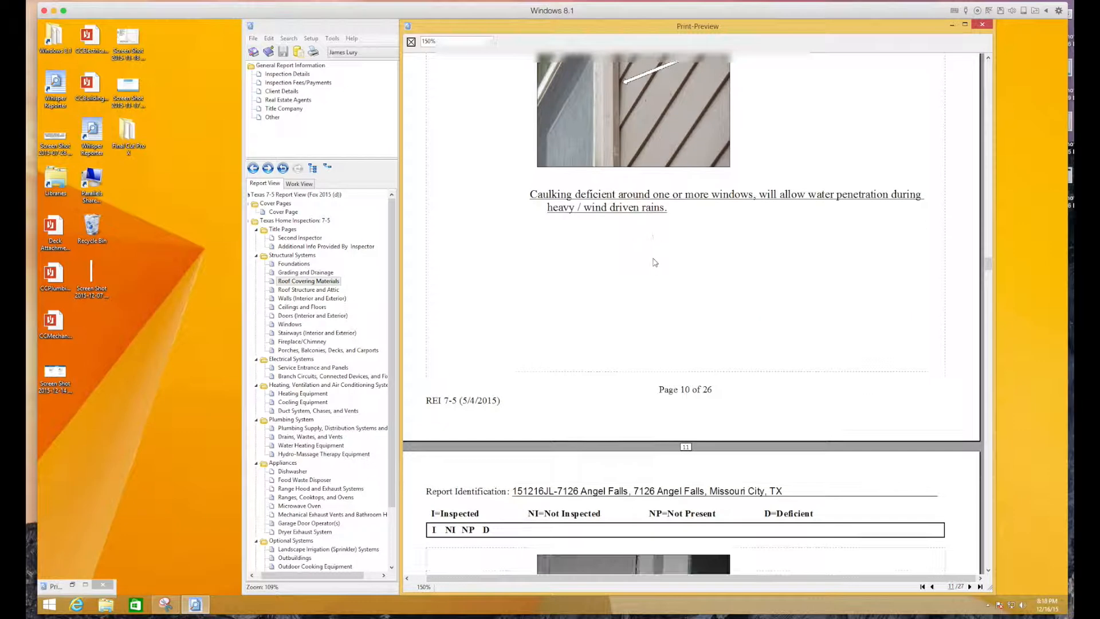
scroll(654, 259, up, 5)
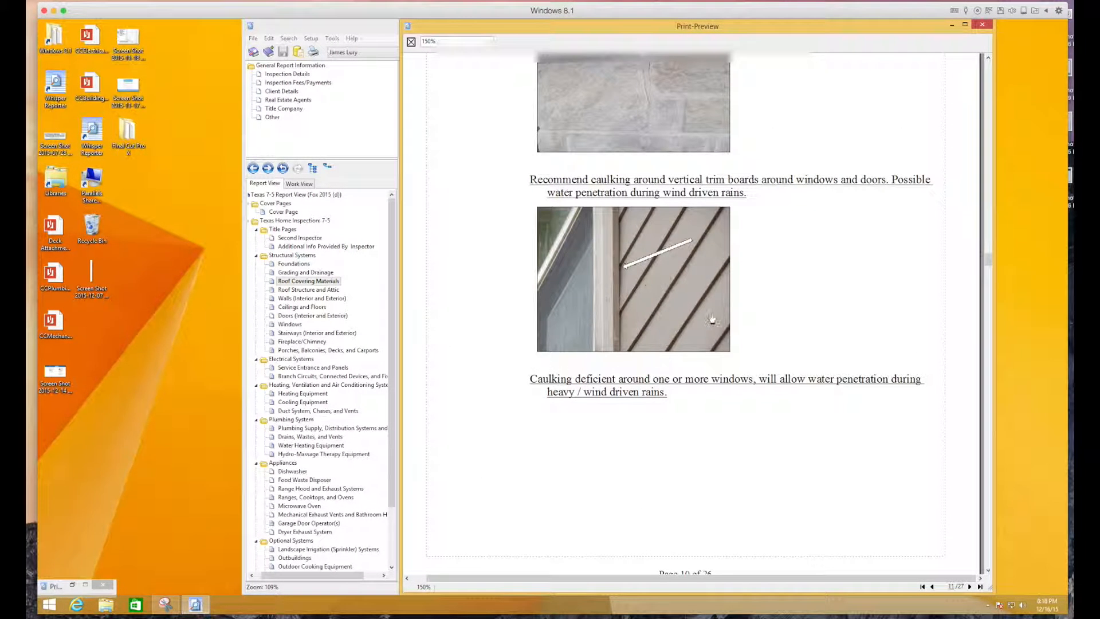
In Walls (Interior and Exterior), insert a page break before the deficient window caulking comment, remove the surplus blank line, and save.
click(295, 299)
scroll(644, 454, down, 5)
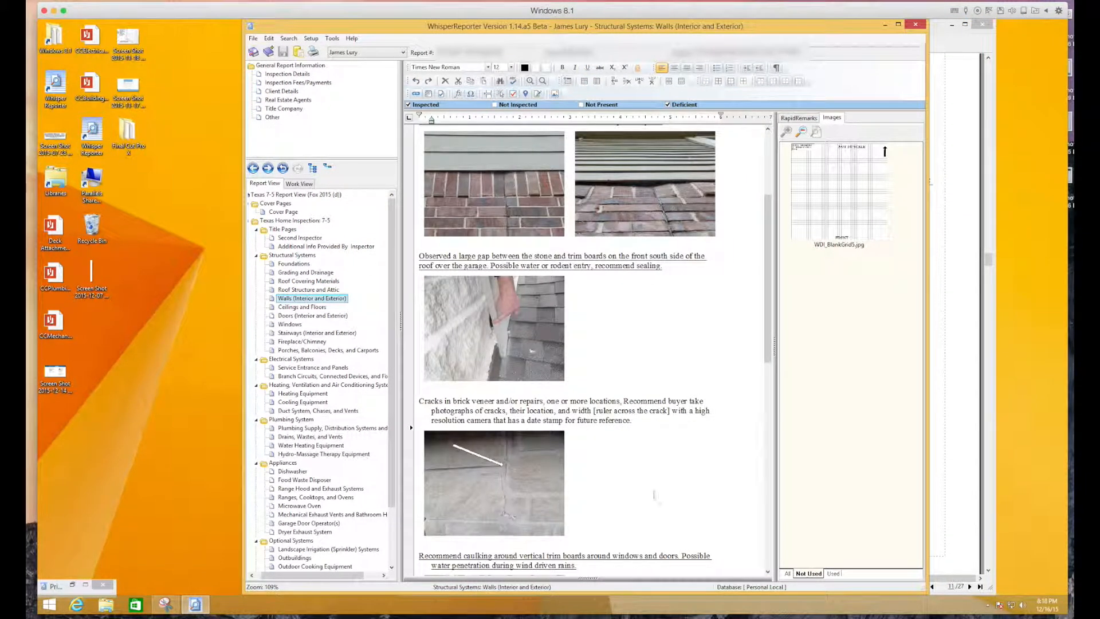
scroll(645, 454, down, 7)
scroll(644, 454, down, 1)
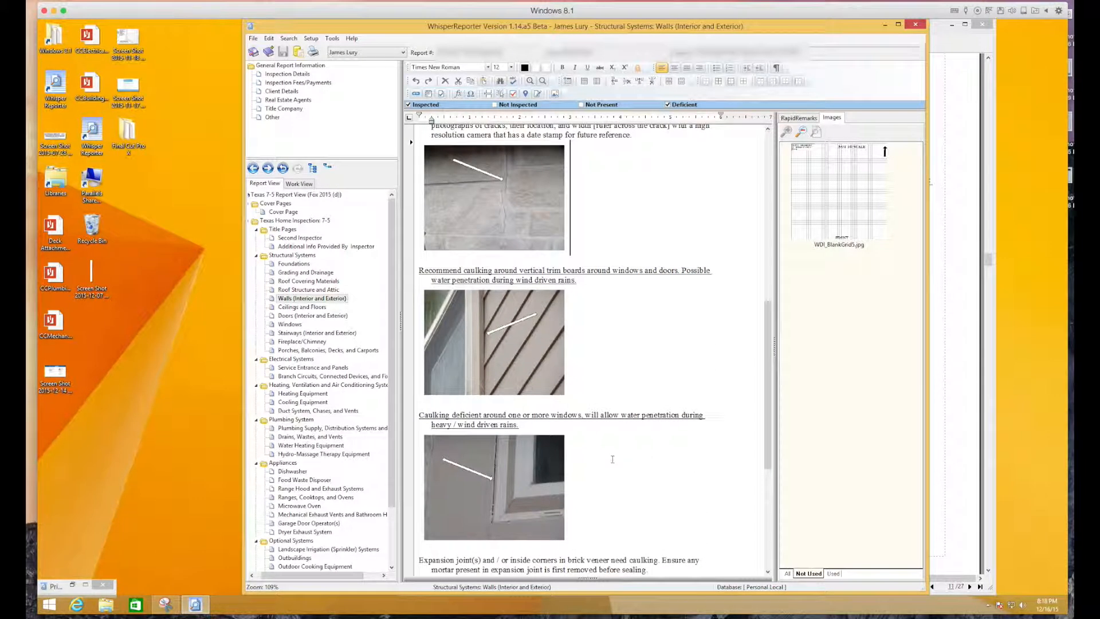
click(445, 405)
key(ctrl+Return)
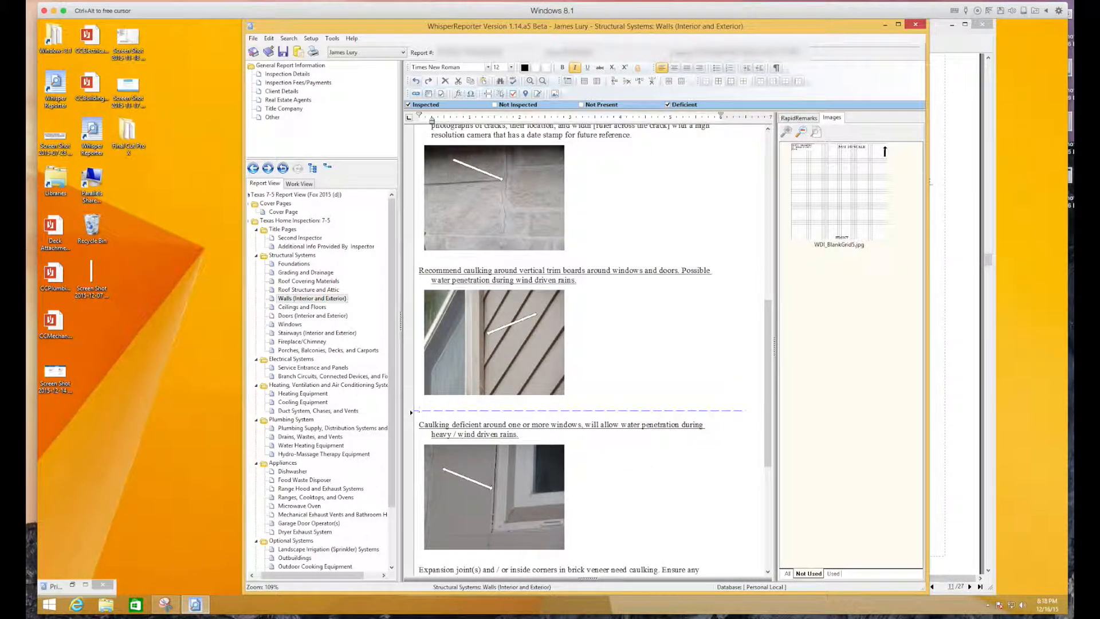
key(Delete)
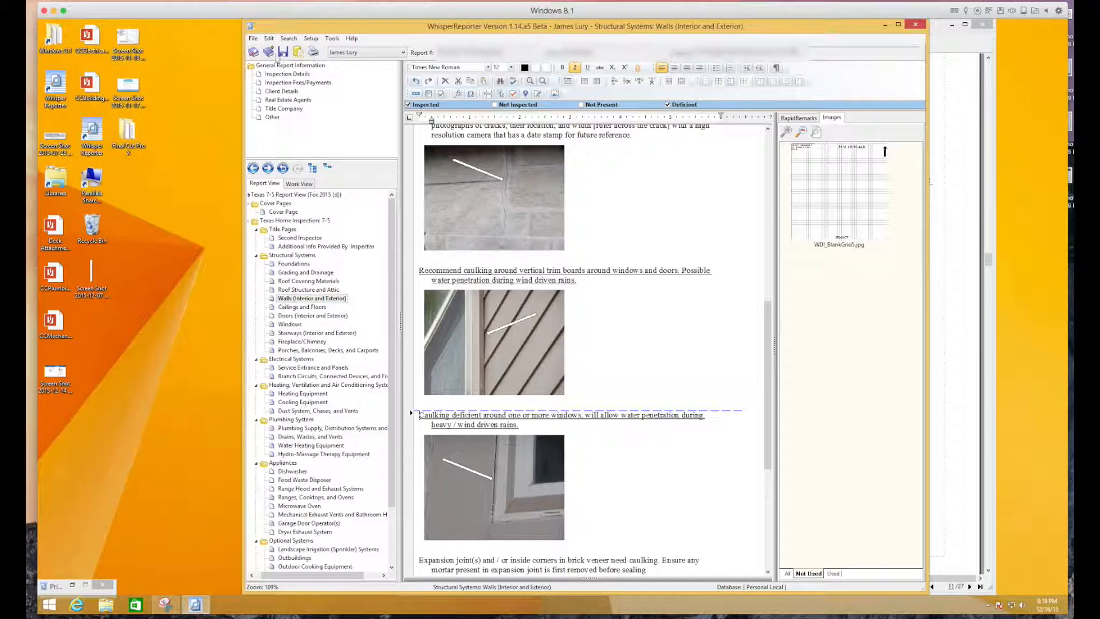
click(283, 52)
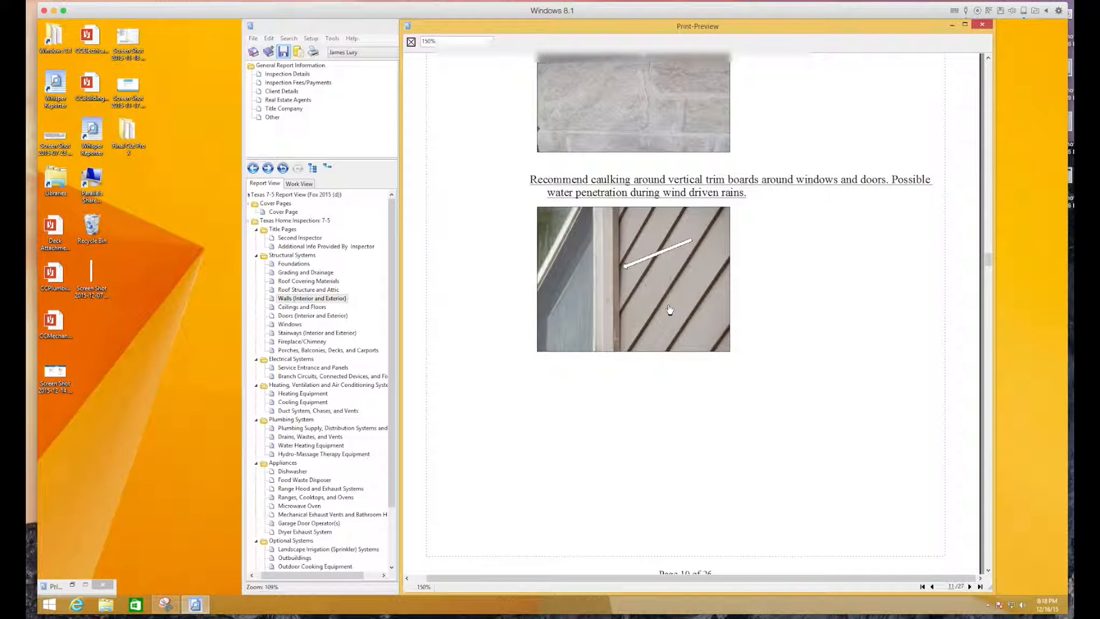
Try to push the Windows section off page 12 by adding a blank line after the garage comment in Doors (Interior and Exterior), and save.
scroll(670, 310, down, 12)
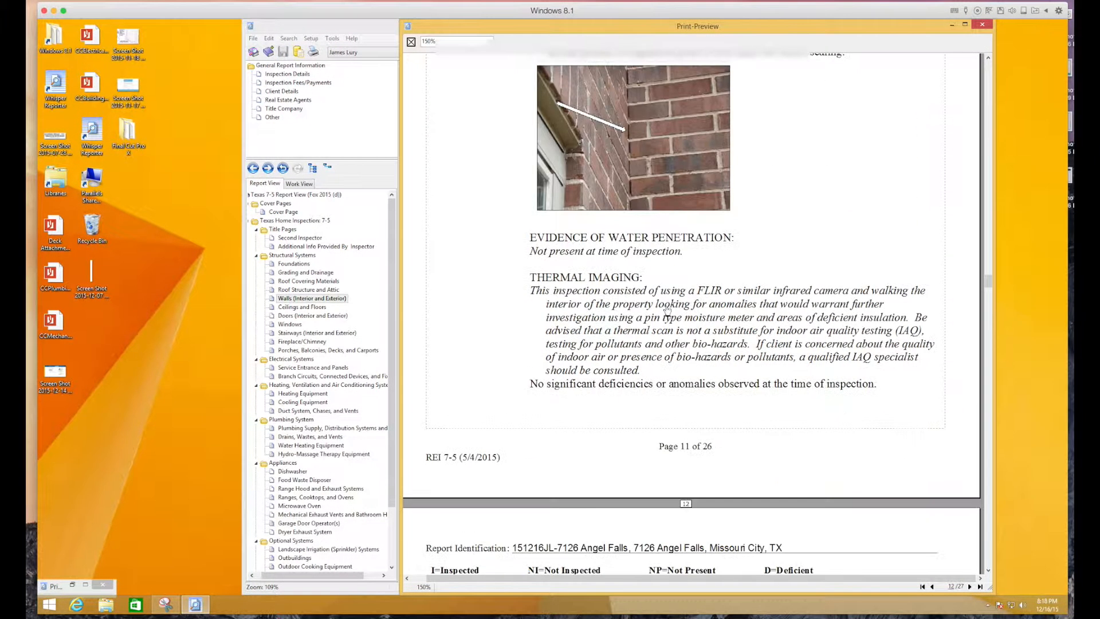
scroll(667, 310, down, 10)
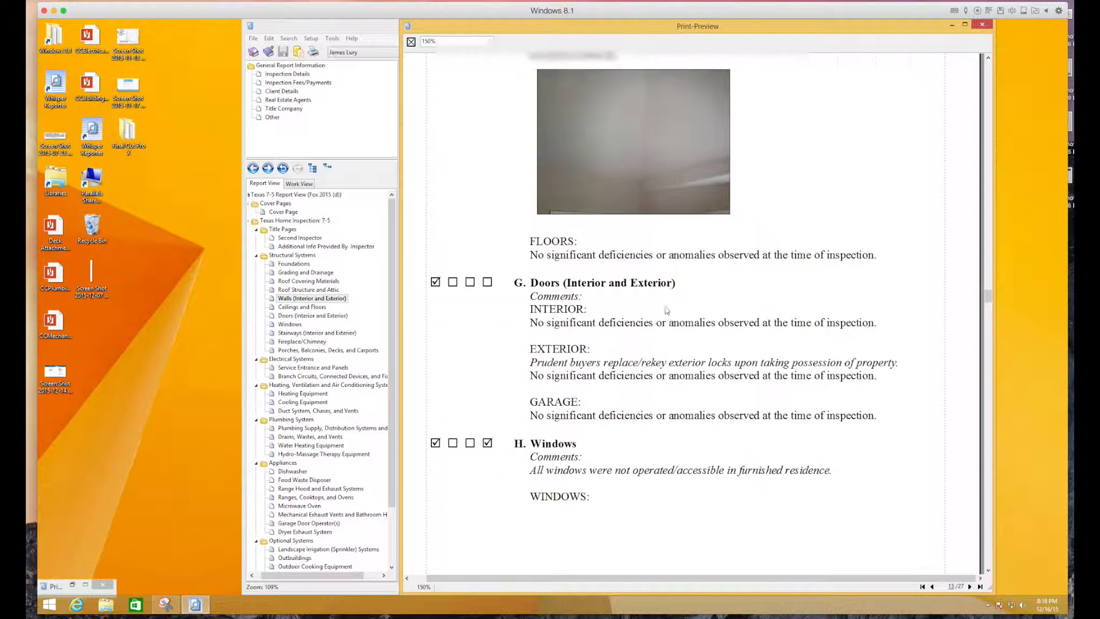
scroll(667, 310, down, 2)
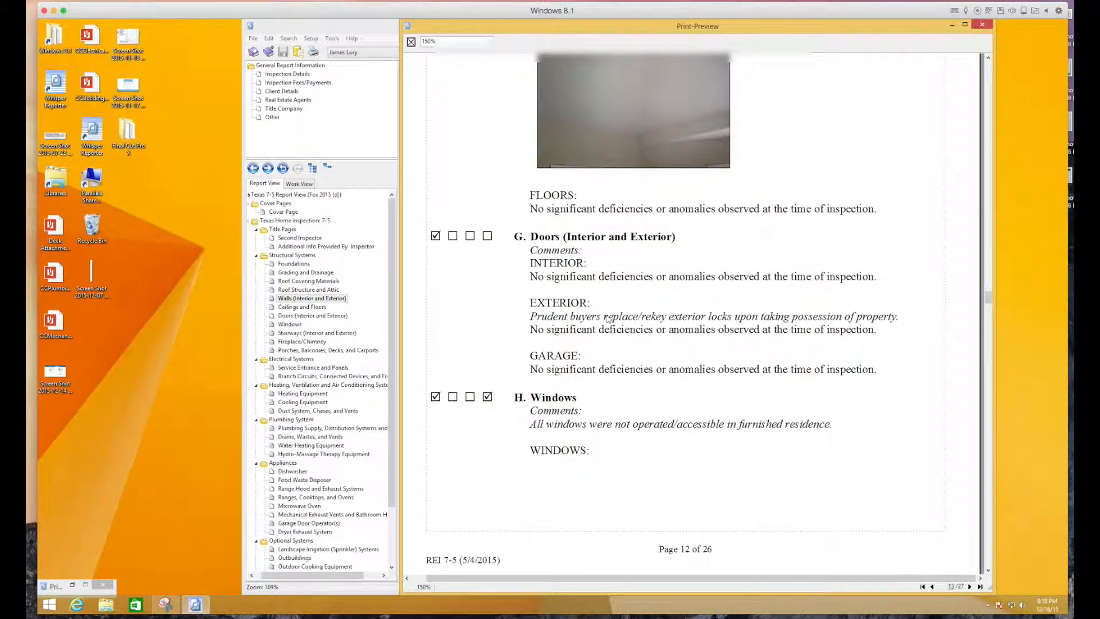
scroll(608, 318, down, 2)
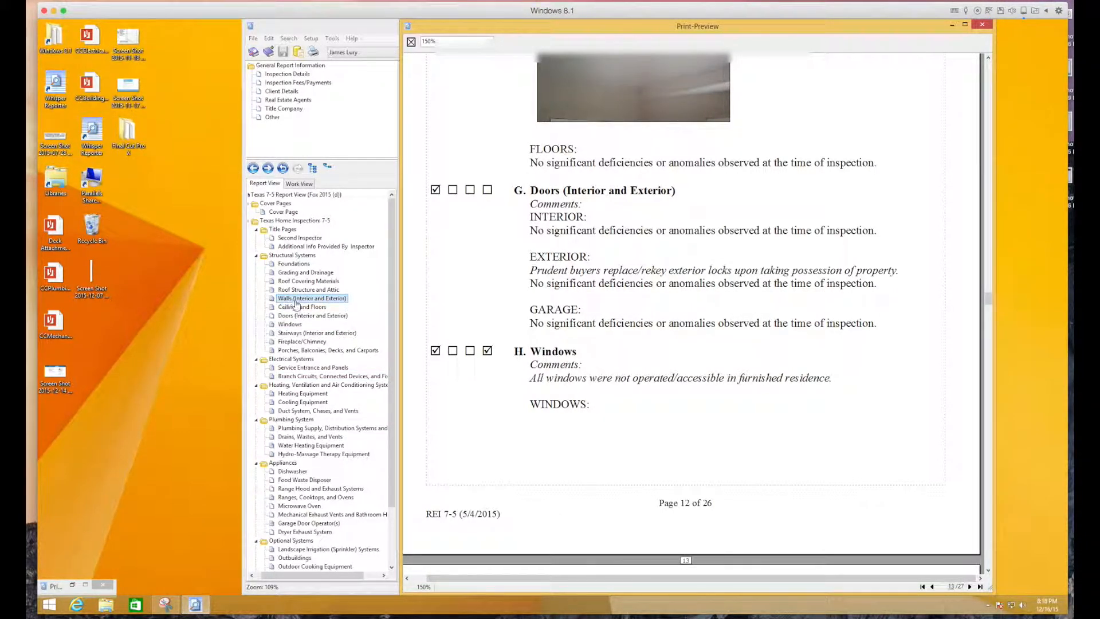
click(313, 315)
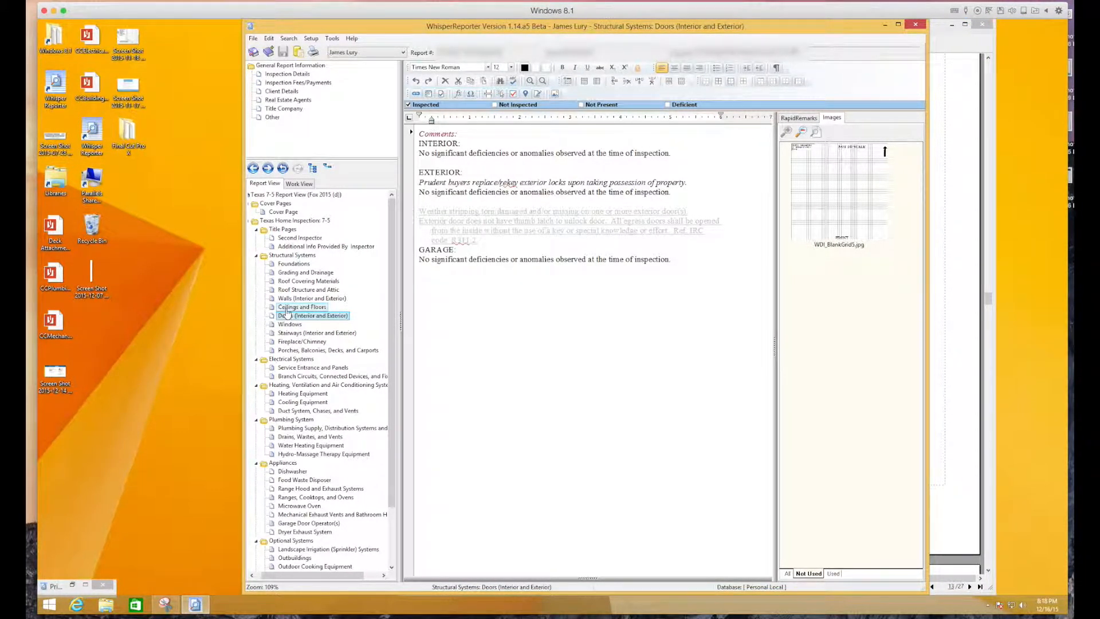
click(460, 311)
key(Return)
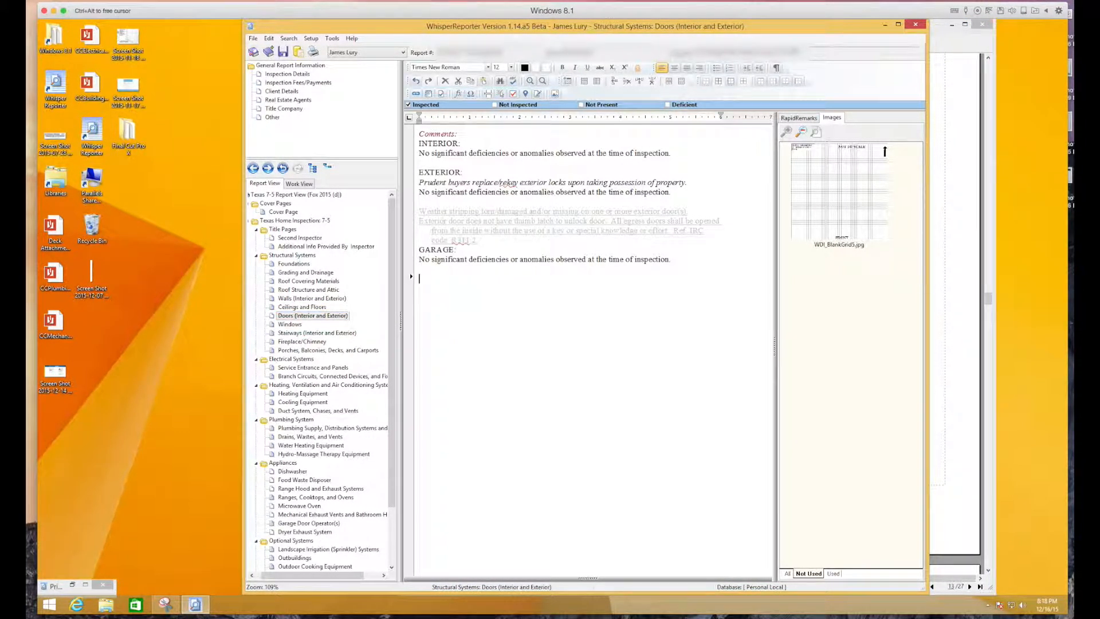
click(283, 52)
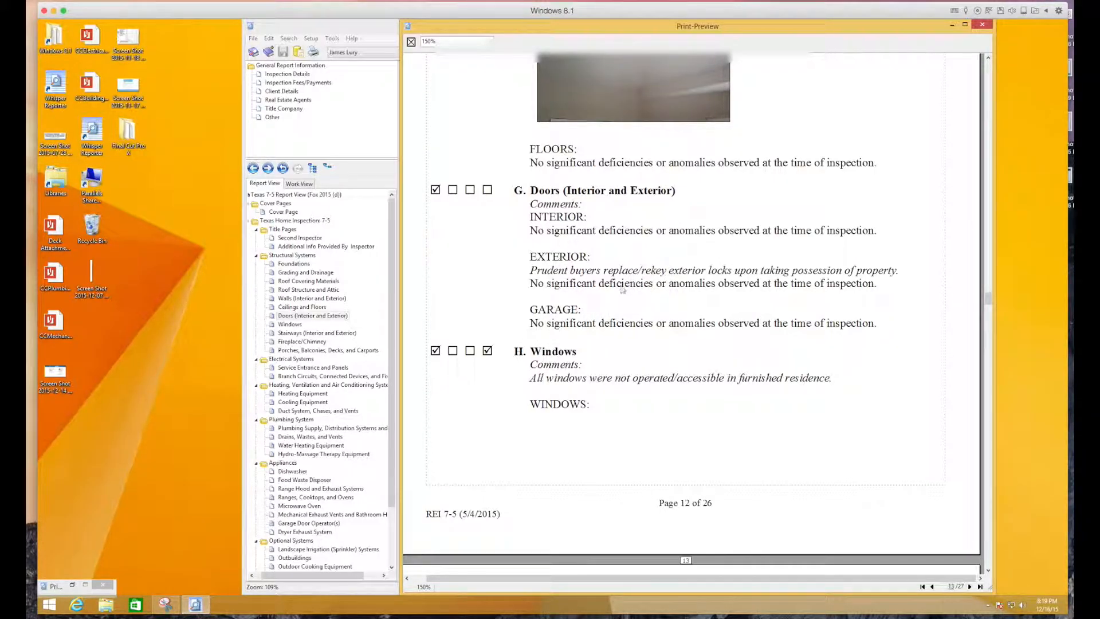
Insert a page break after the garage comment in Doors (Interior and Exterior), save, and check where Windows starts in the preview.
click(285, 319)
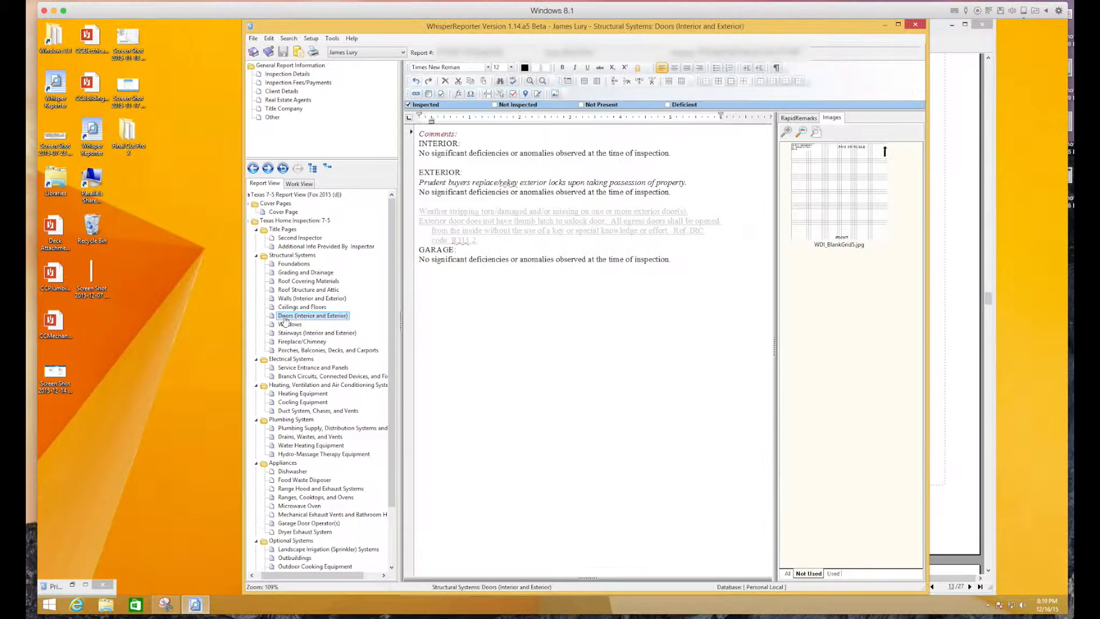
click(452, 289)
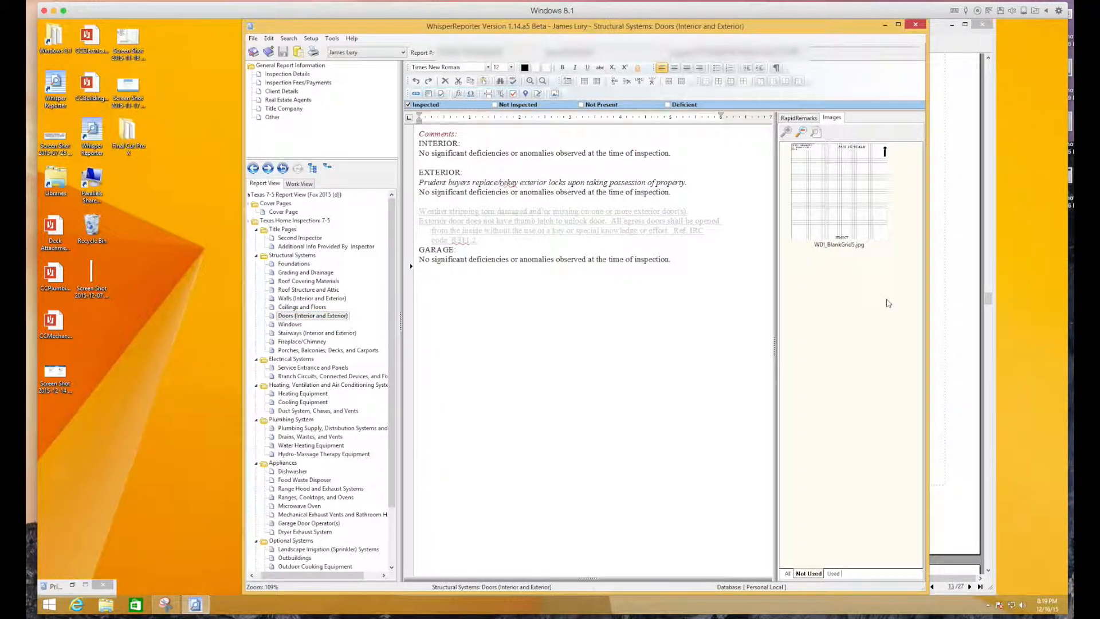
key(ctrl+Return)
click(297, 54)
scroll(570, 374, down, 5)
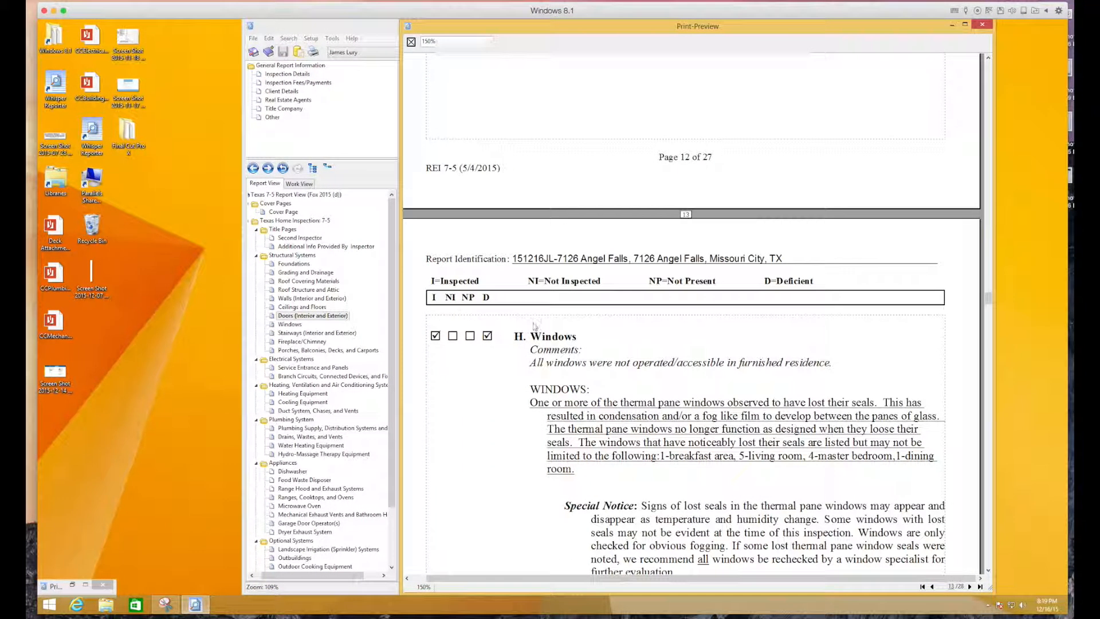
Insert a page break after the interior comment in Stairways (Interior and Exterior) to keep Fireplace/Chimney with its comment, and save.
scroll(534, 326, down, 5)
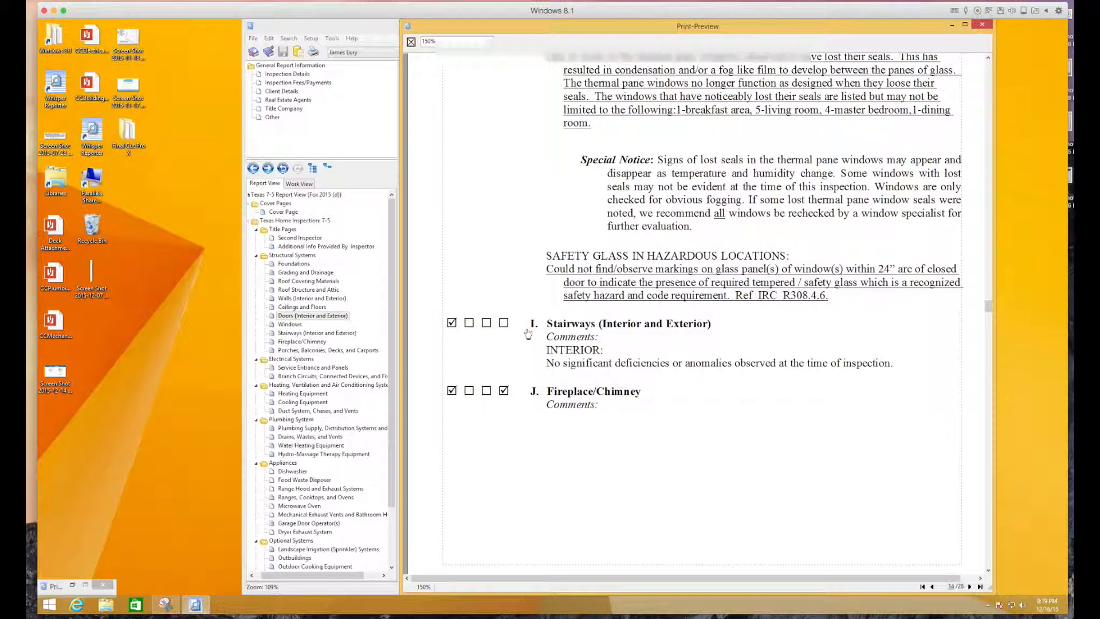
scroll(528, 333, up, 2)
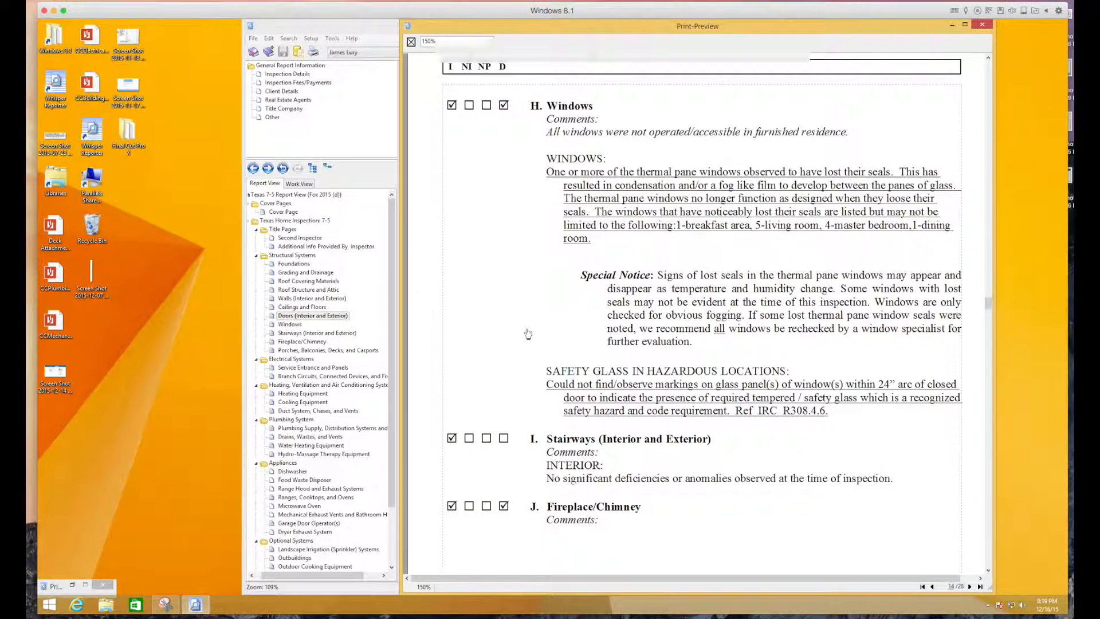
scroll(532, 332, down, 4)
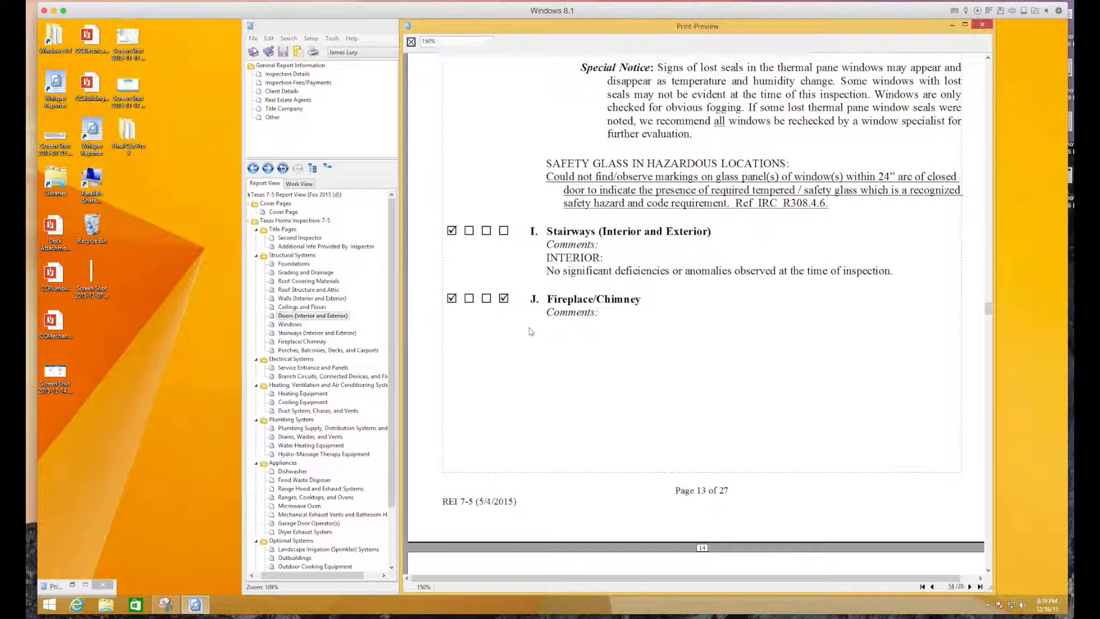
scroll(531, 331, down, 4)
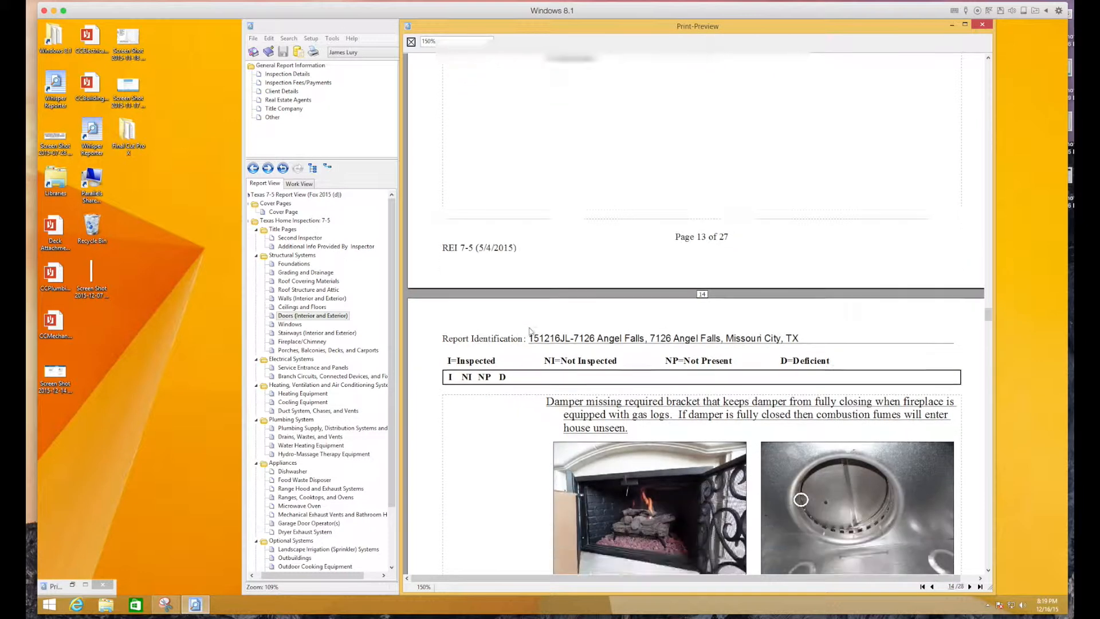
scroll(531, 331, up, 3)
double_click(317, 332)
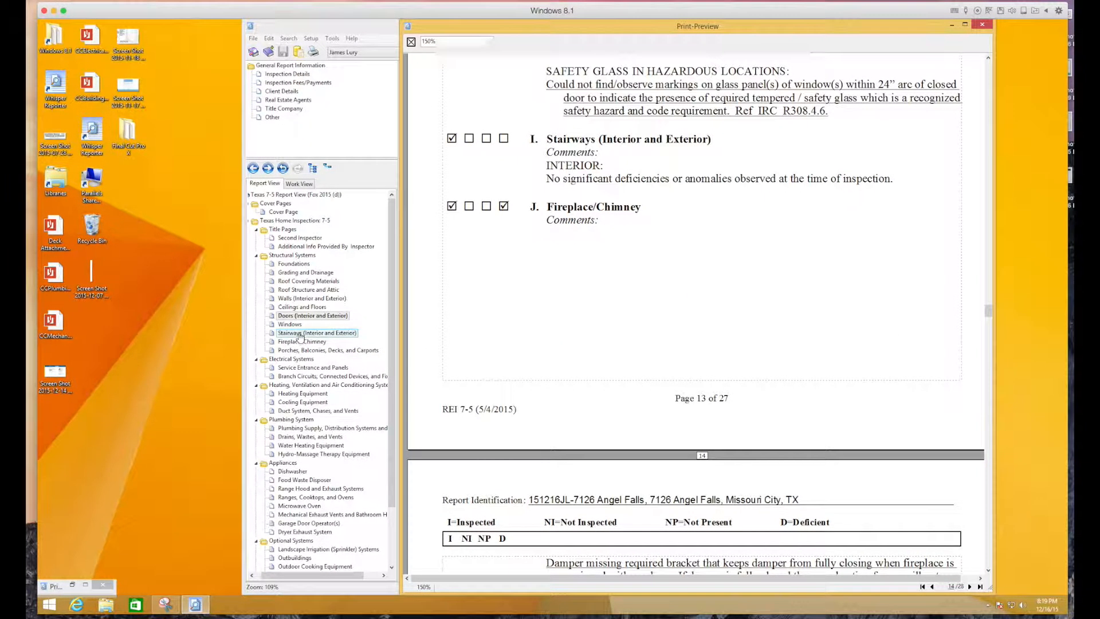
key(ctrl+Return)
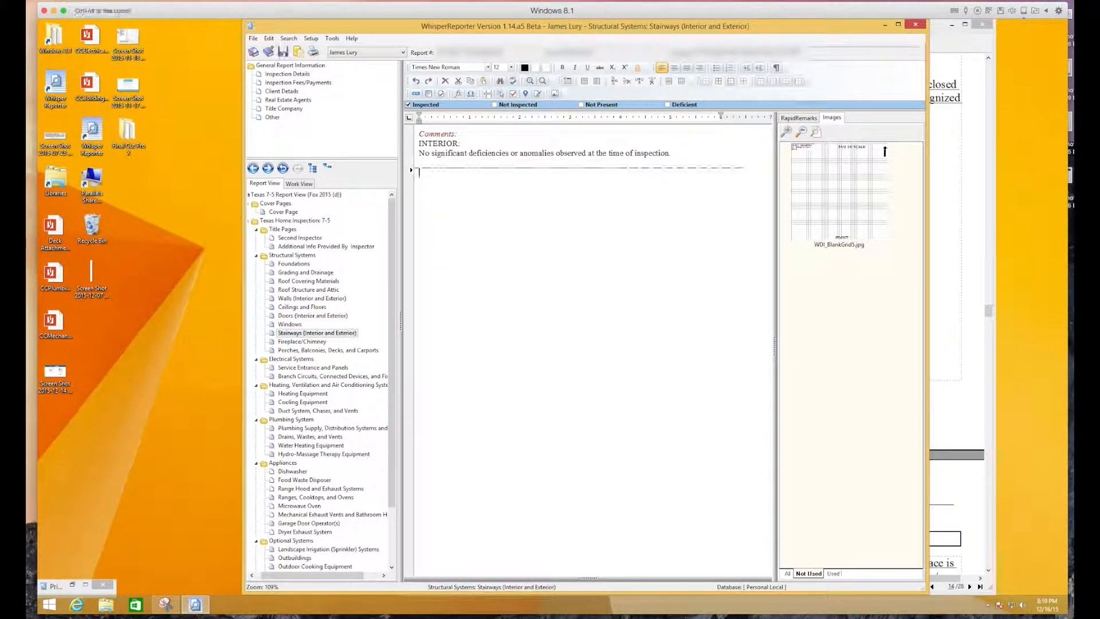
click(284, 52)
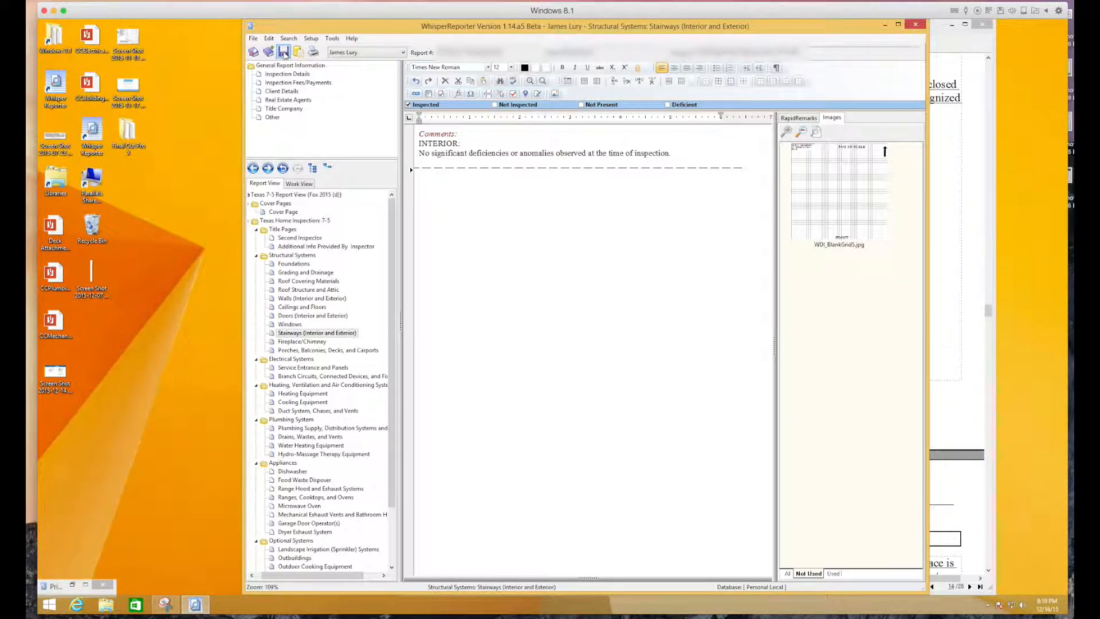
Insert a page break after the shed photo in Porches, Balconies, Decks, and Carports to start Electrical Systems on a new page, and save.
scroll(605, 285, down, 10)
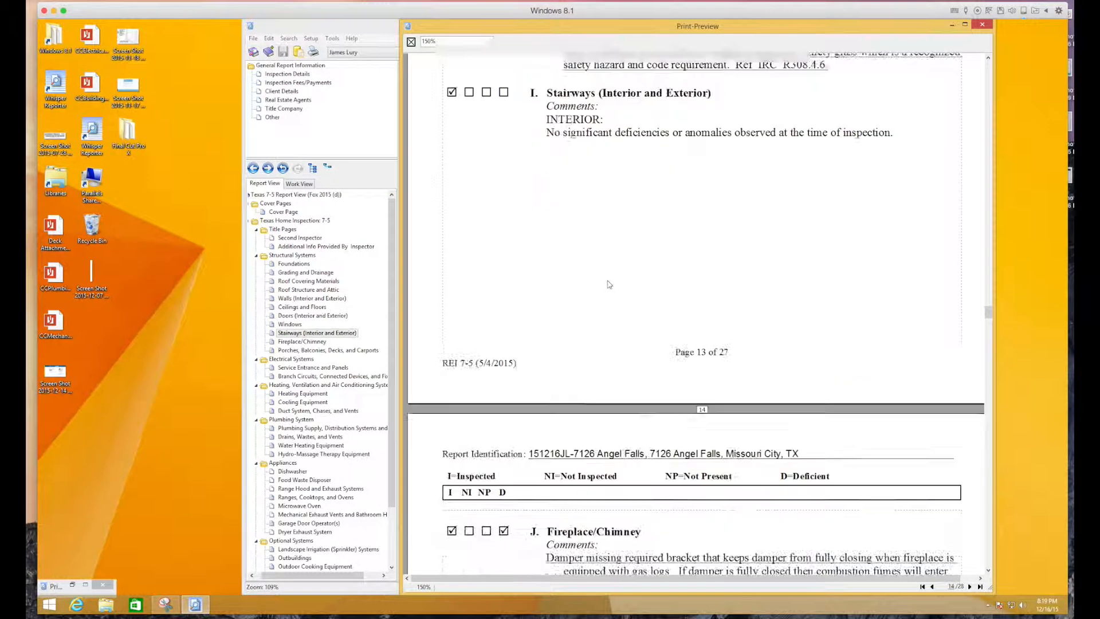
scroll(609, 284, down, 4)
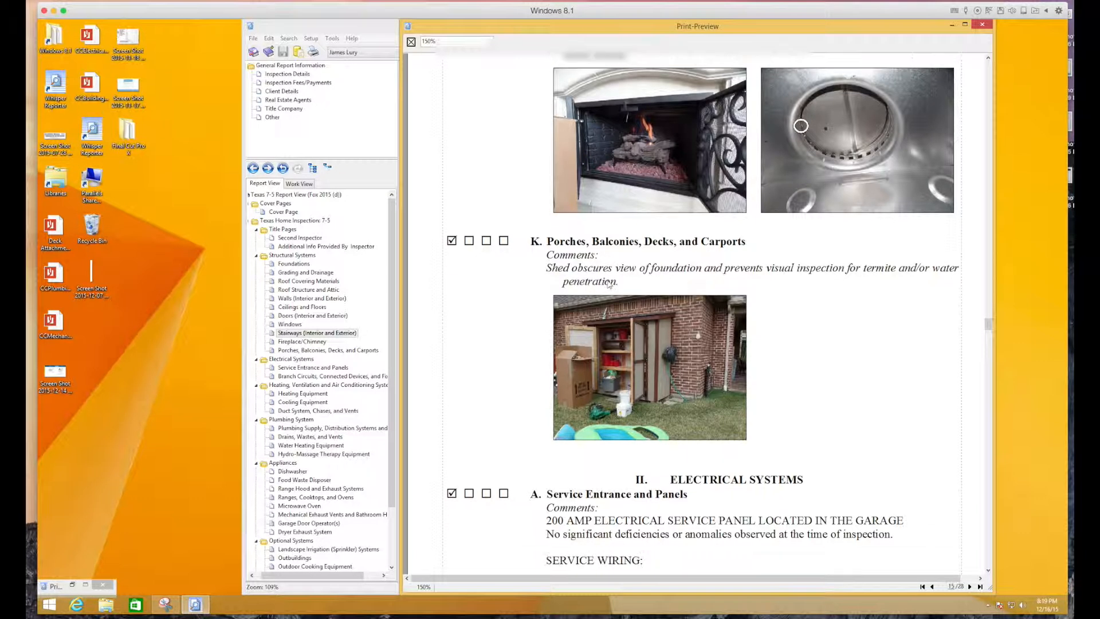
scroll(607, 278, down, 8)
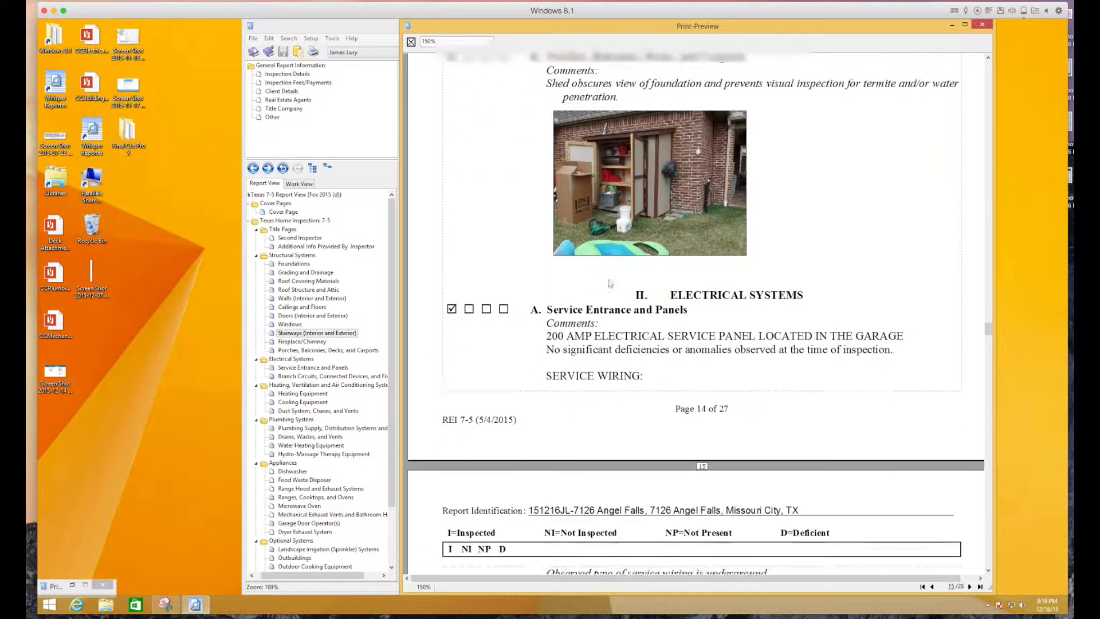
click(308, 349)
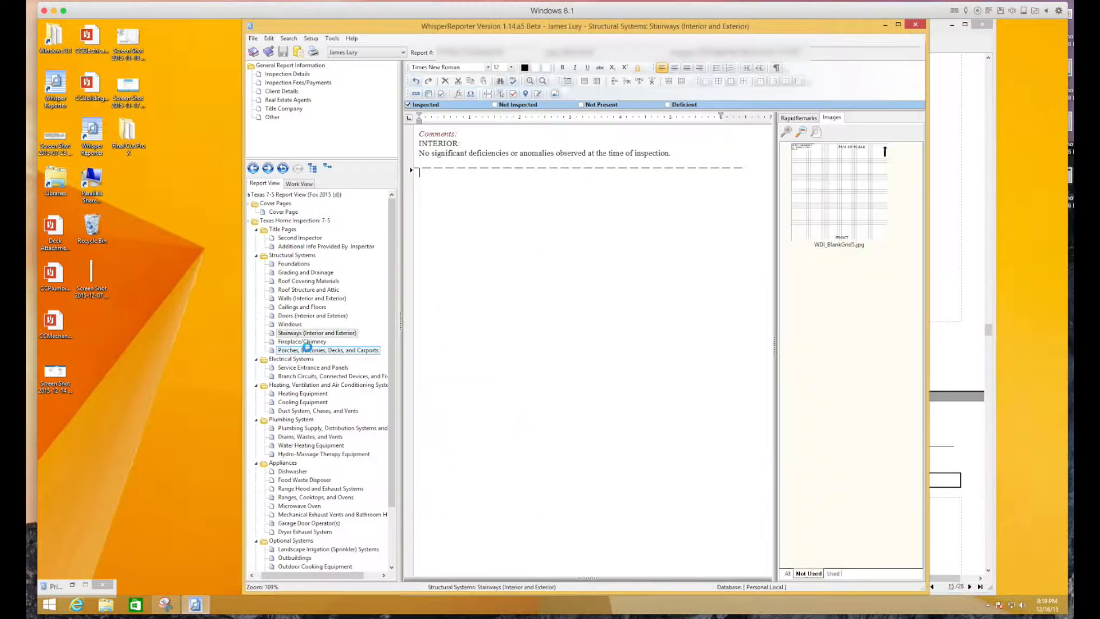
key(ctrl+Return)
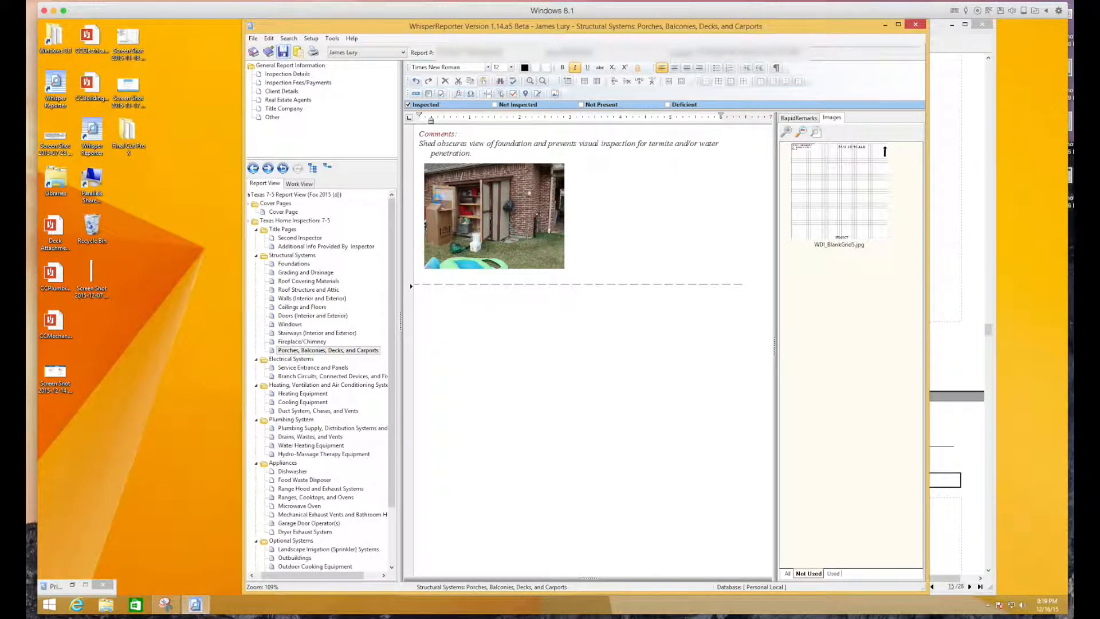
In Branch Circuits, Connected Devices, and Fixtures, cut the italic outlet comments below the photos, from inaccessible outlets through exterior weatherproof covers.
scroll(548, 407, down, 10)
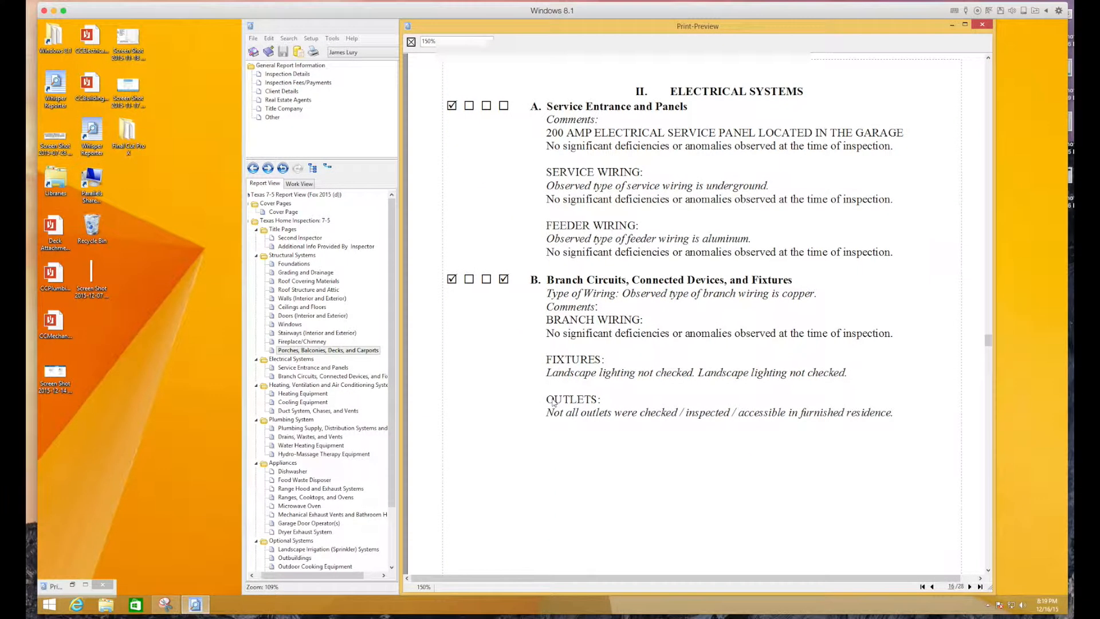
scroll(553, 403, down, 10)
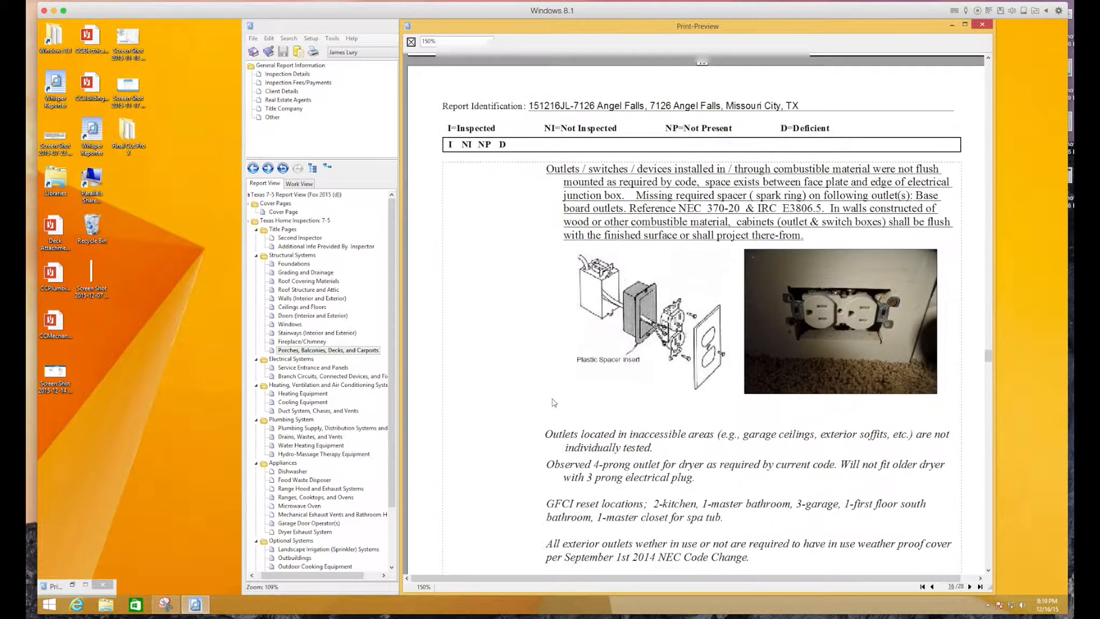
scroll(554, 403, up, 7)
scroll(554, 403, down, 7)
scroll(554, 403, down, 3)
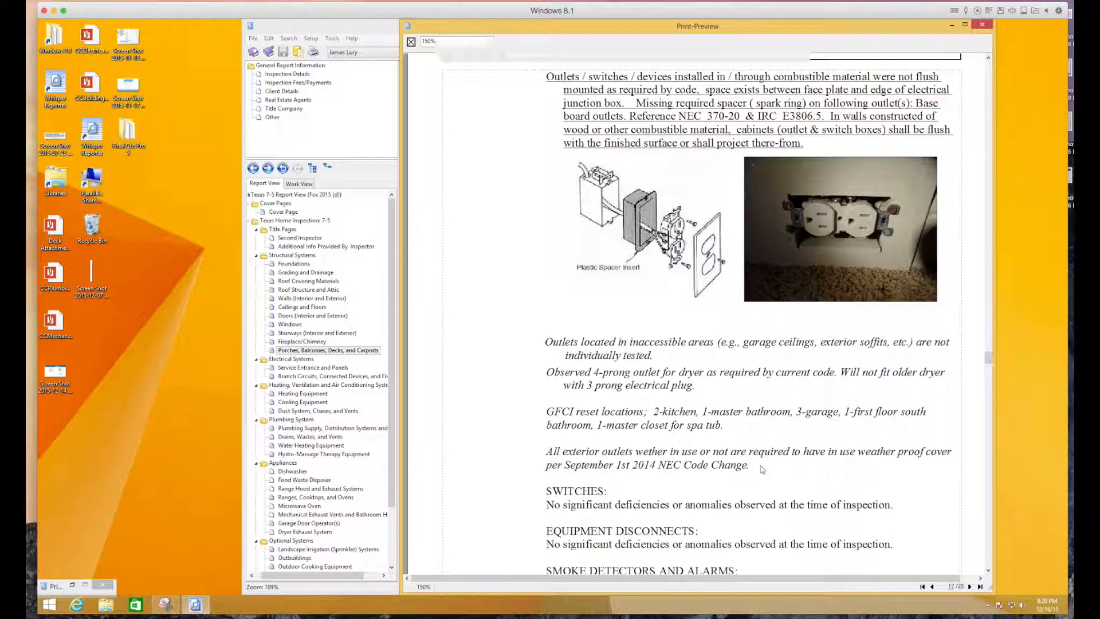
scroll(580, 392, up, 10)
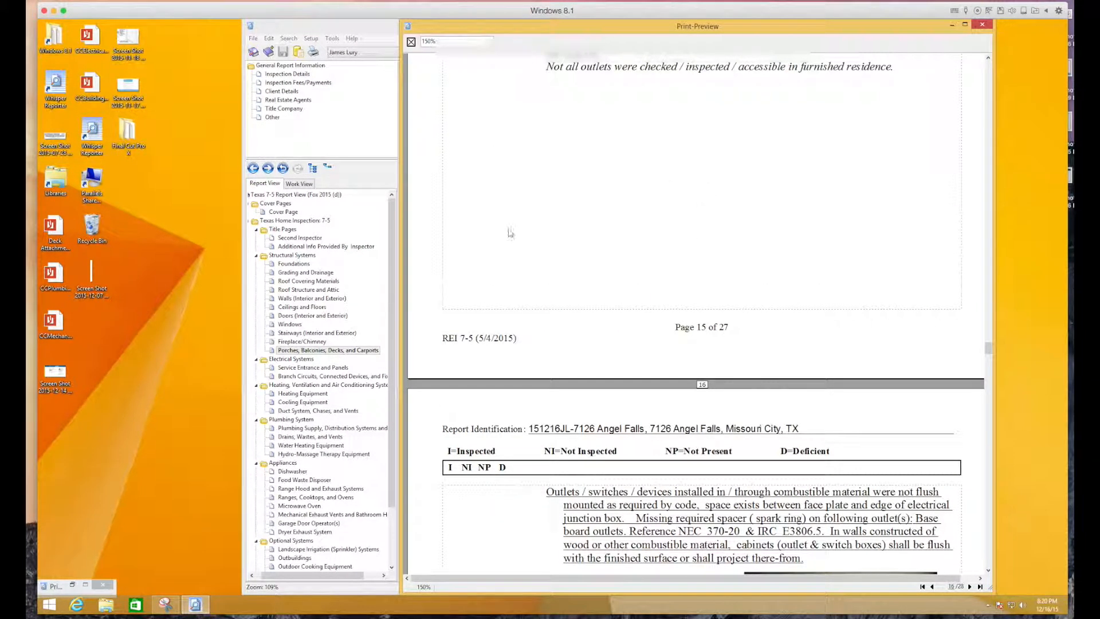
click(286, 377)
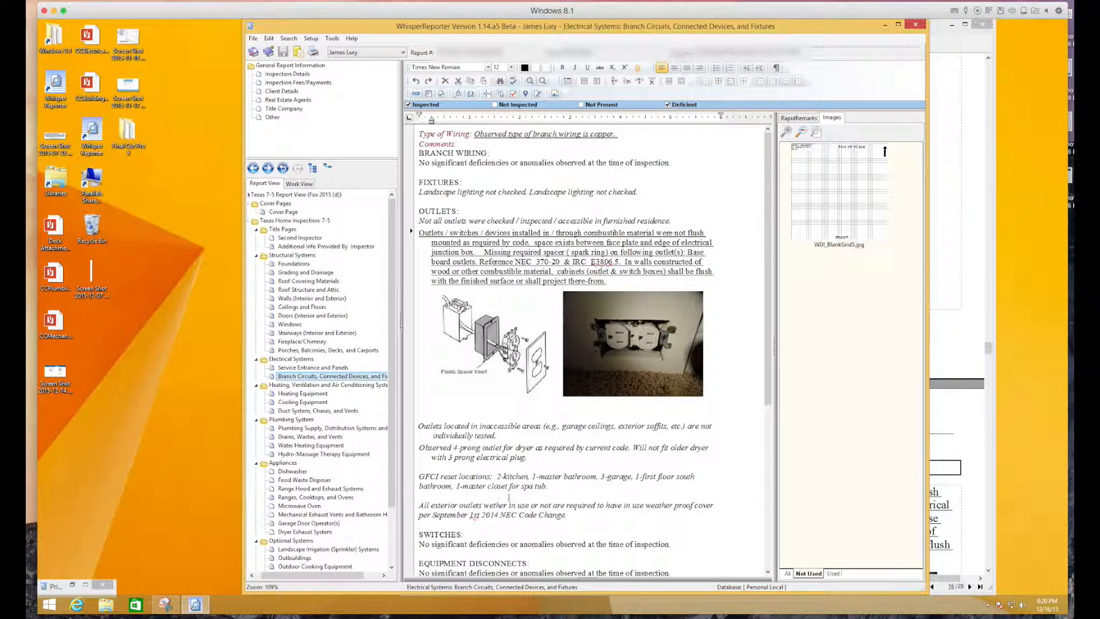
drag(571, 515, 418, 428)
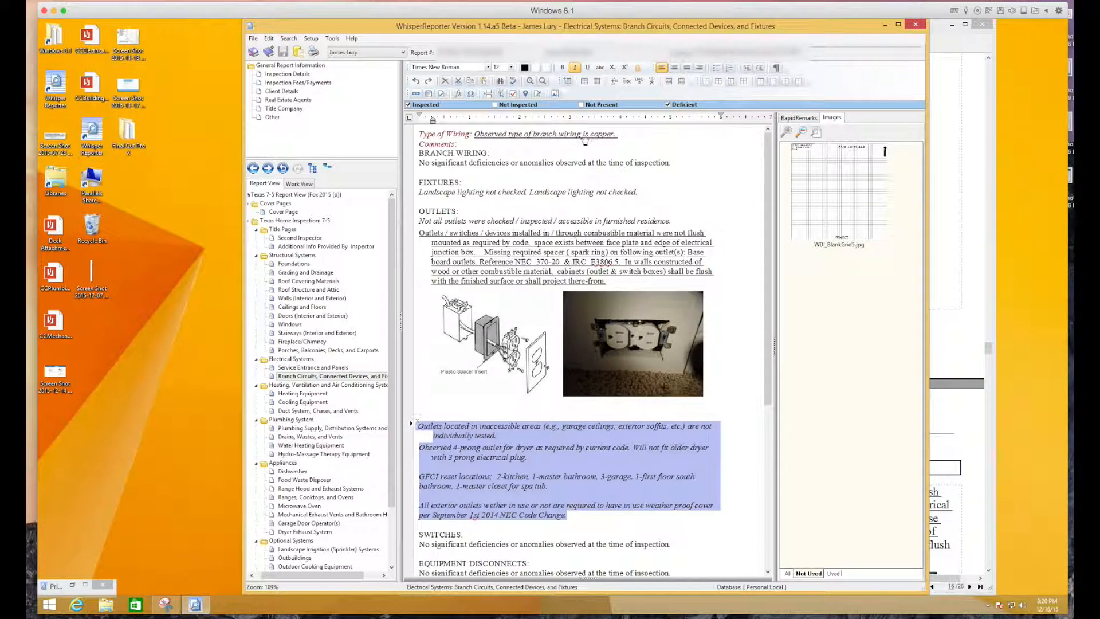
click(459, 81)
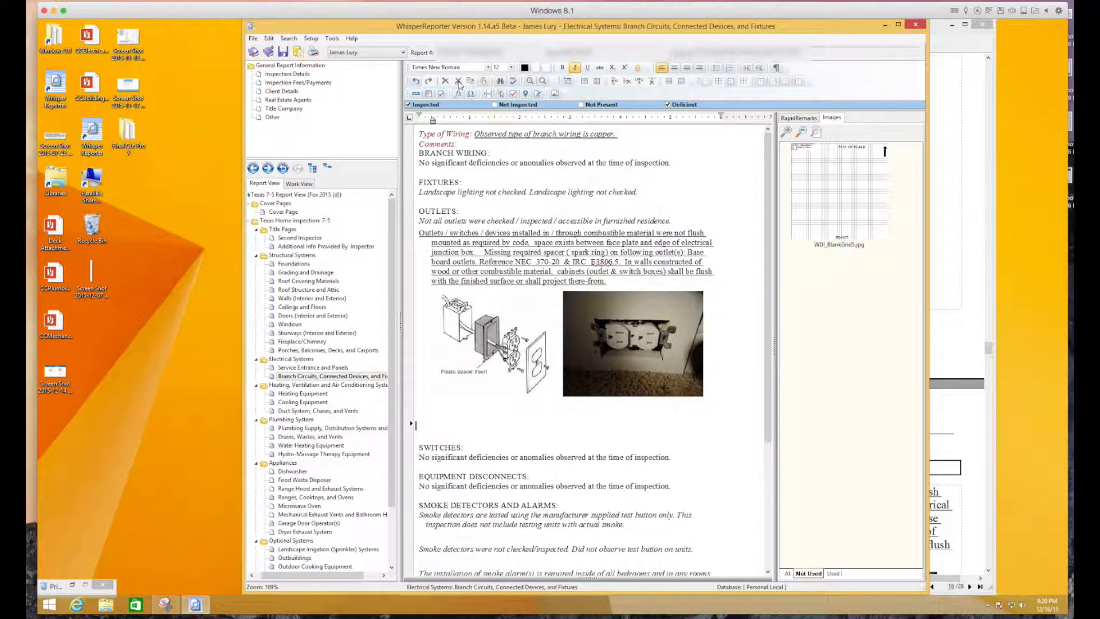
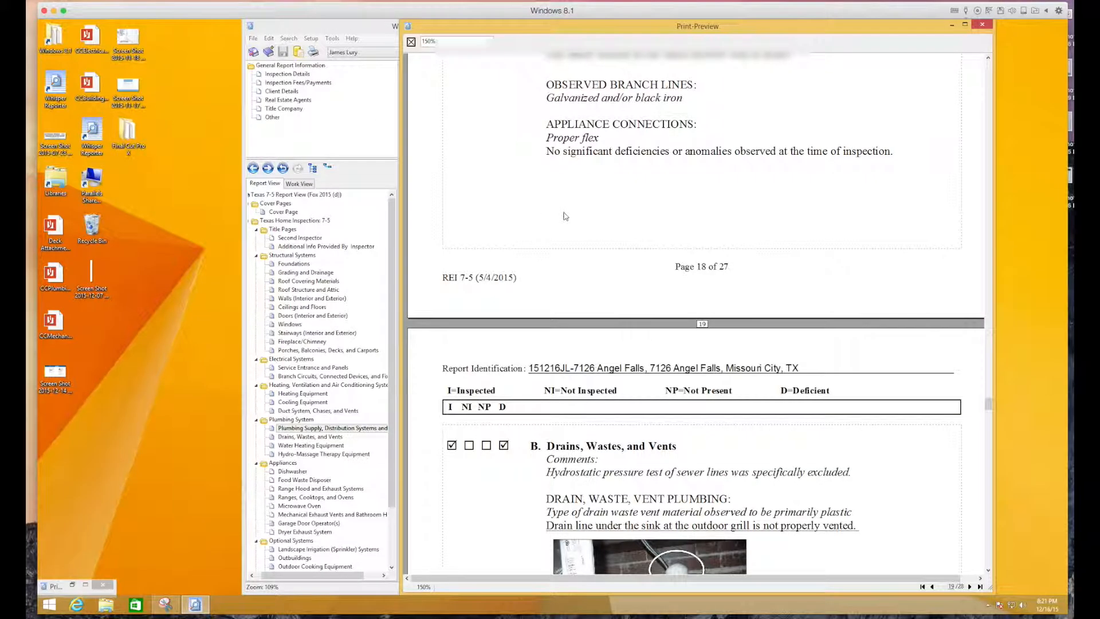
Insert a page break at the end of Range Hood and Exhaust Systems to keep Ranges, Cooktops, and Ovens together, and save.
scroll(565, 216, down, 12)
scroll(564, 216, down, 10)
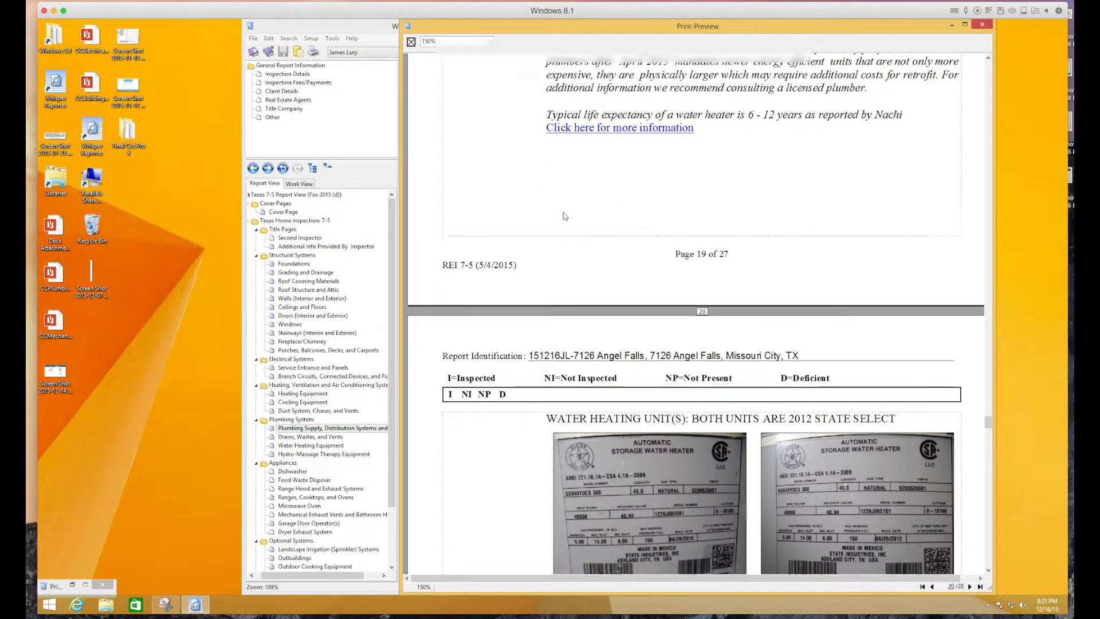
scroll(565, 216, down, 5)
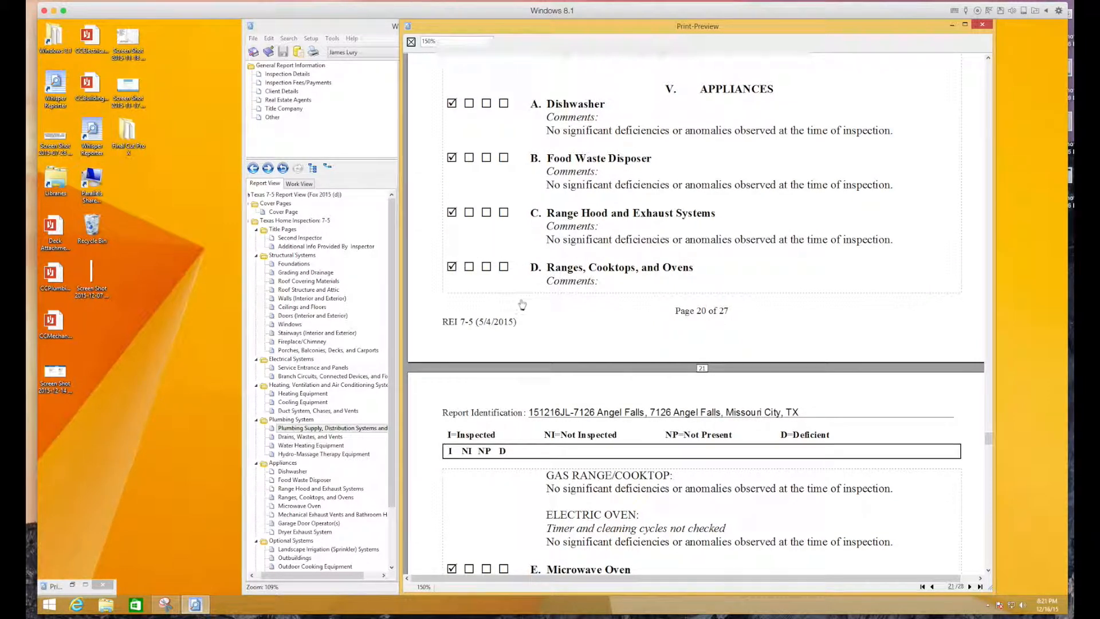
click(291, 489)
click(466, 393)
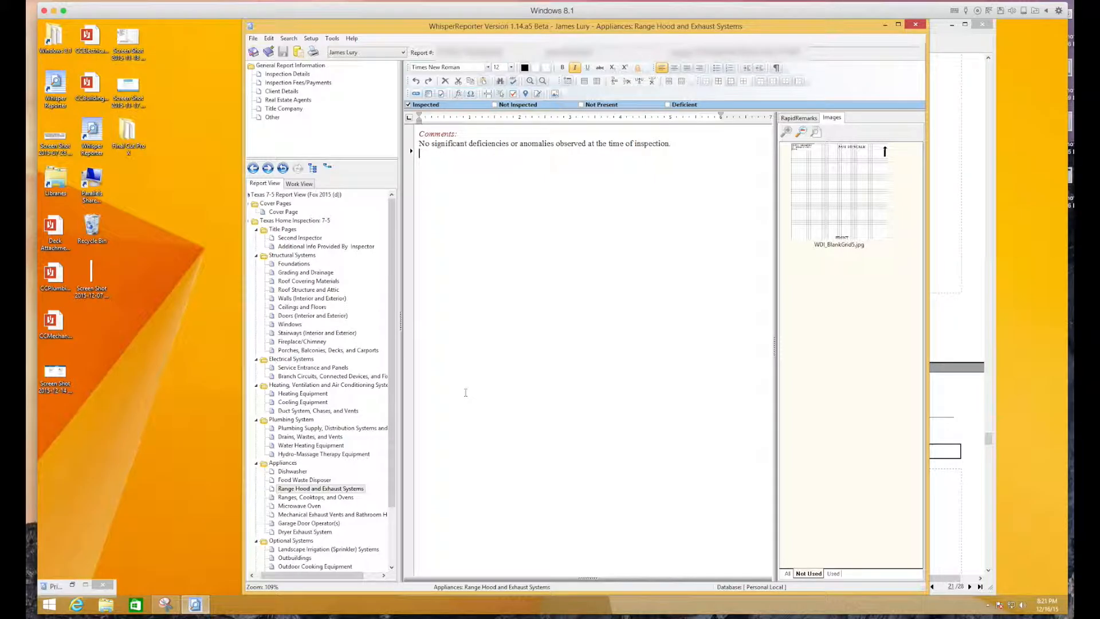
key(ctrl+Return)
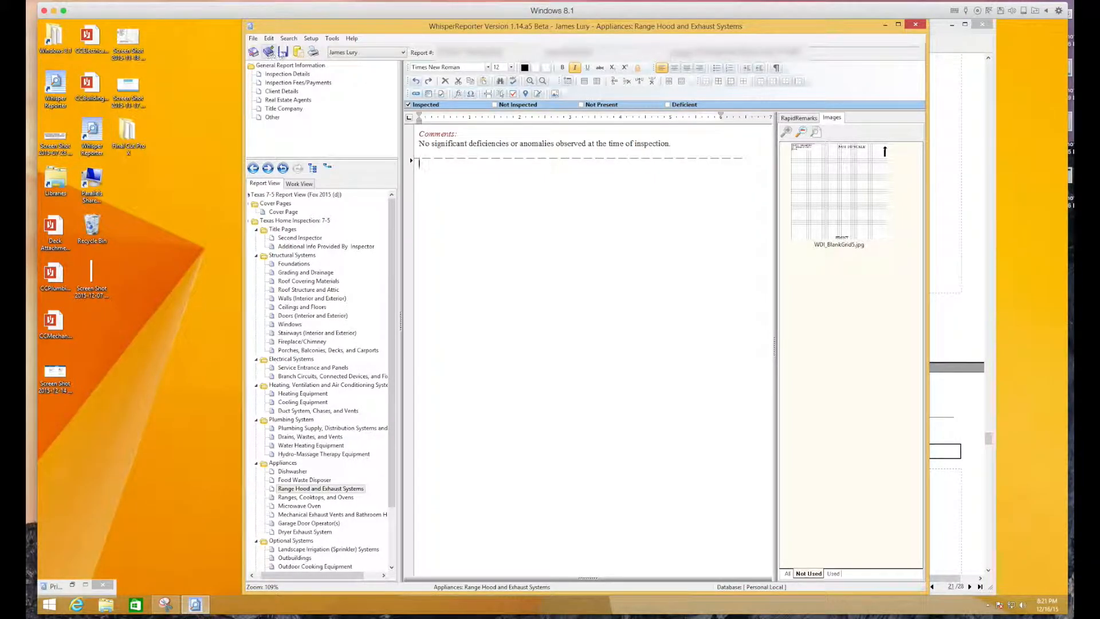
click(283, 52)
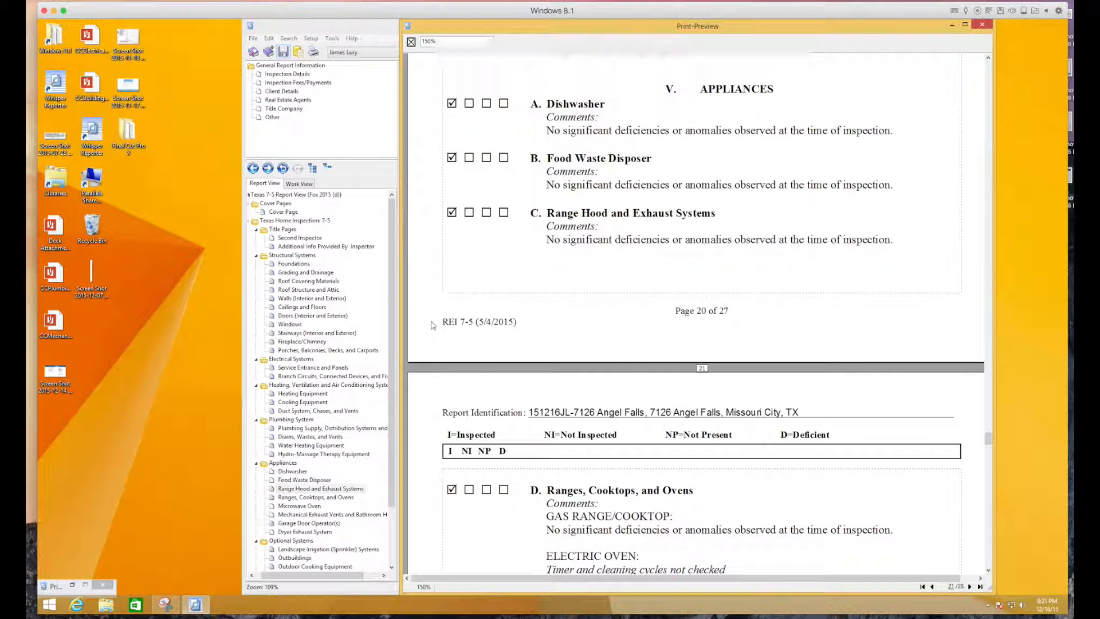
Insert a page break at the end of Dryer Exhaust System to start Optional Systems on a new page, and save.
scroll(496, 257, down, 1)
scroll(497, 258, down, 5)
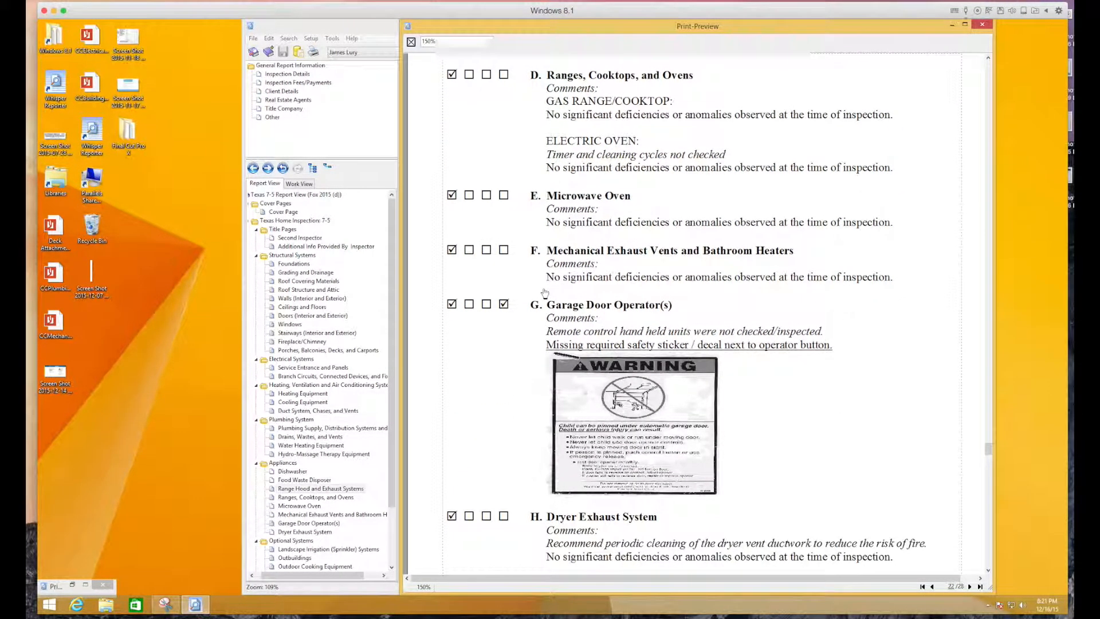
scroll(553, 287, down, 4)
scroll(545, 293, down, 2)
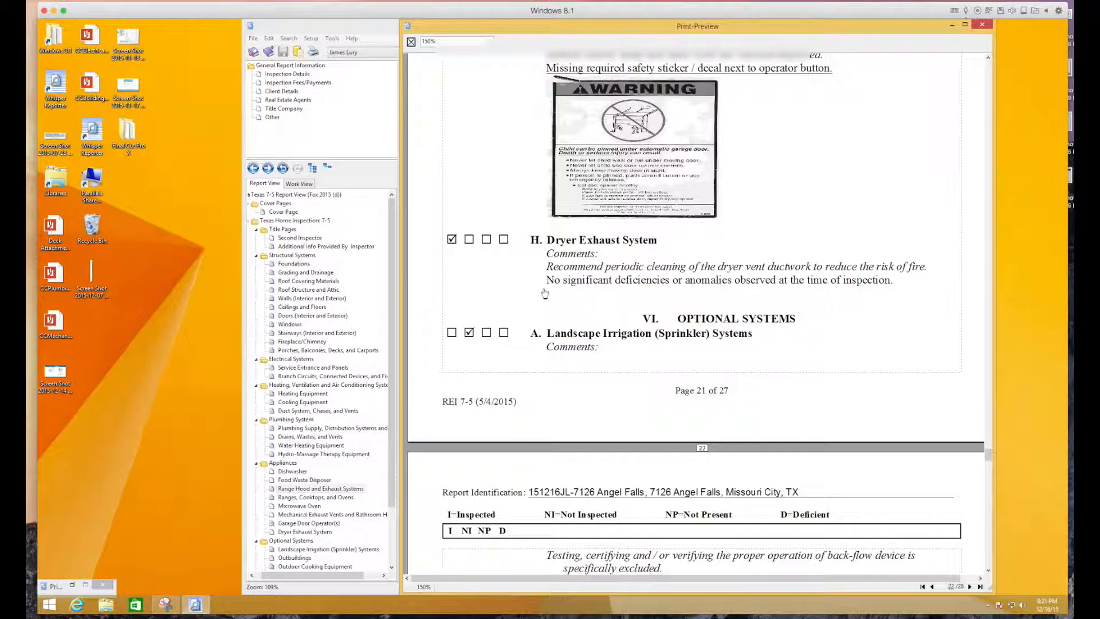
click(305, 532)
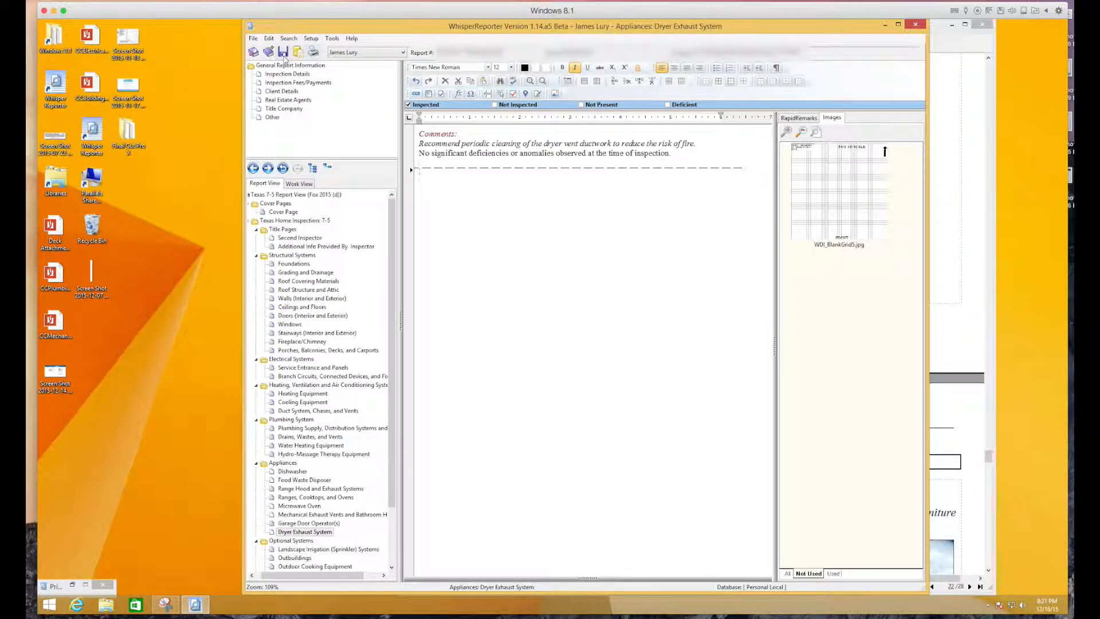
click(284, 53)
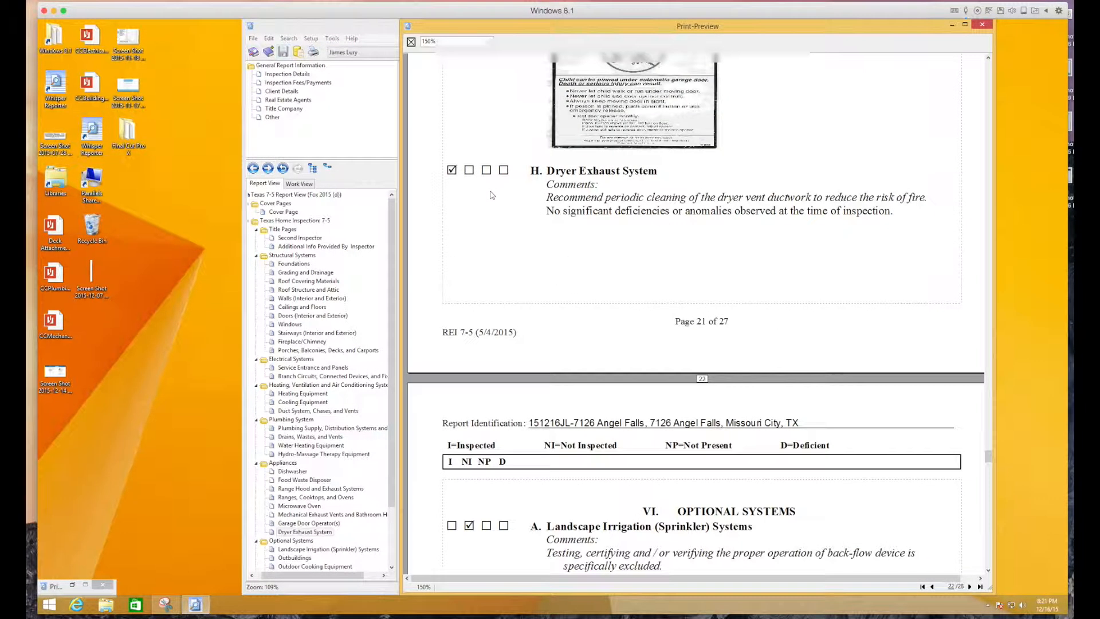
Examine the preview from Optional Systems on page 22 to the start of the service agreement for separated comments and photos.
scroll(601, 302, down, 5)
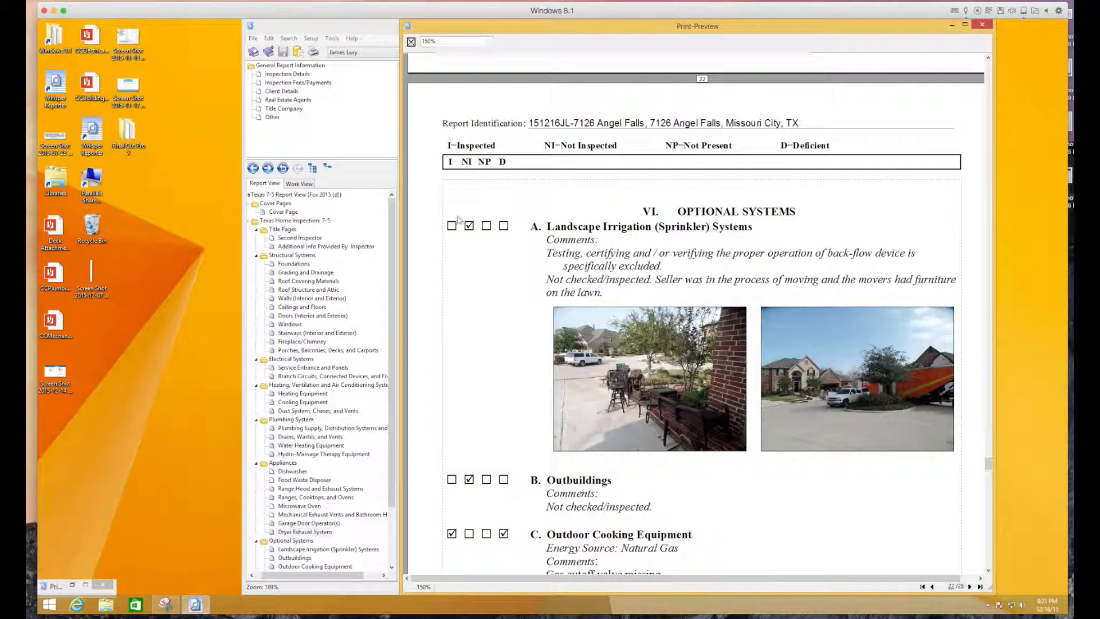
scroll(667, 315, down, 3)
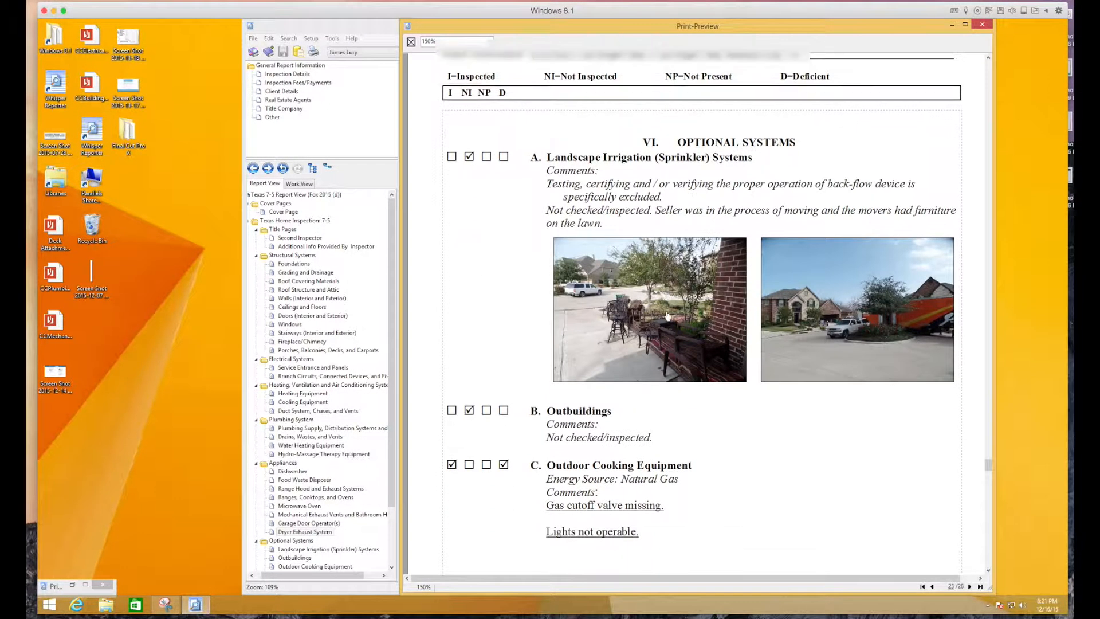
scroll(668, 315, down, 1)
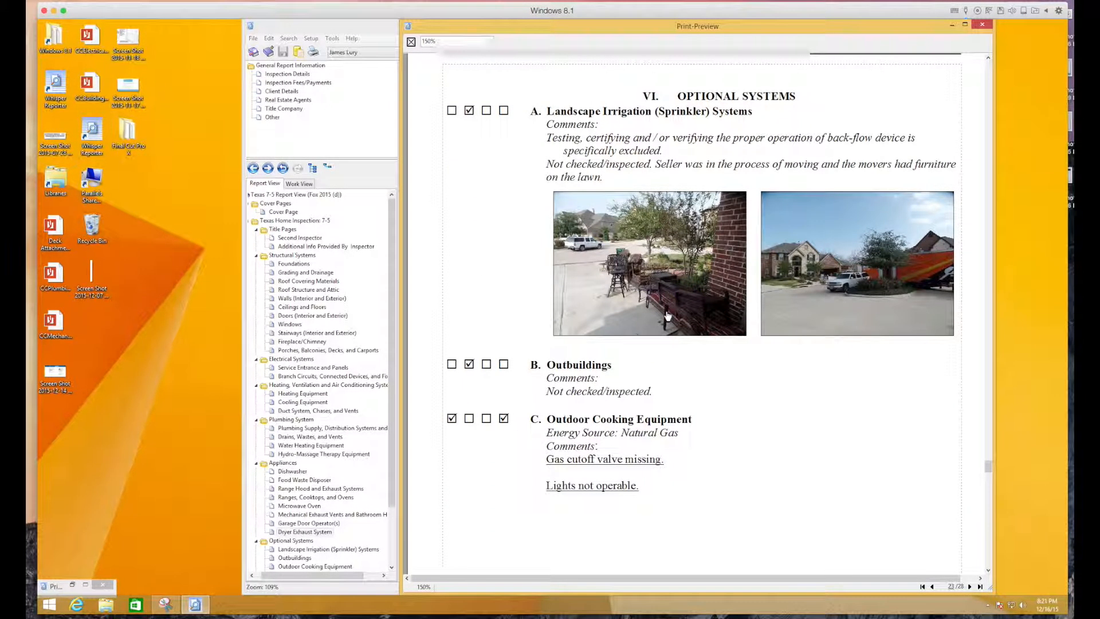
scroll(668, 316, down, 6)
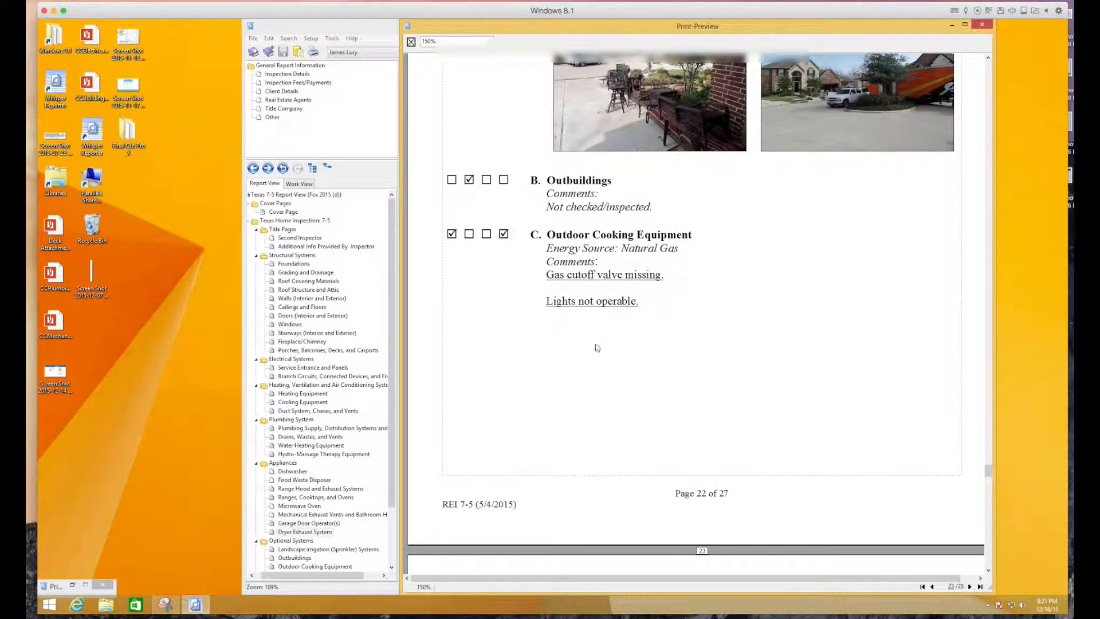
scroll(656, 353, down, 7)
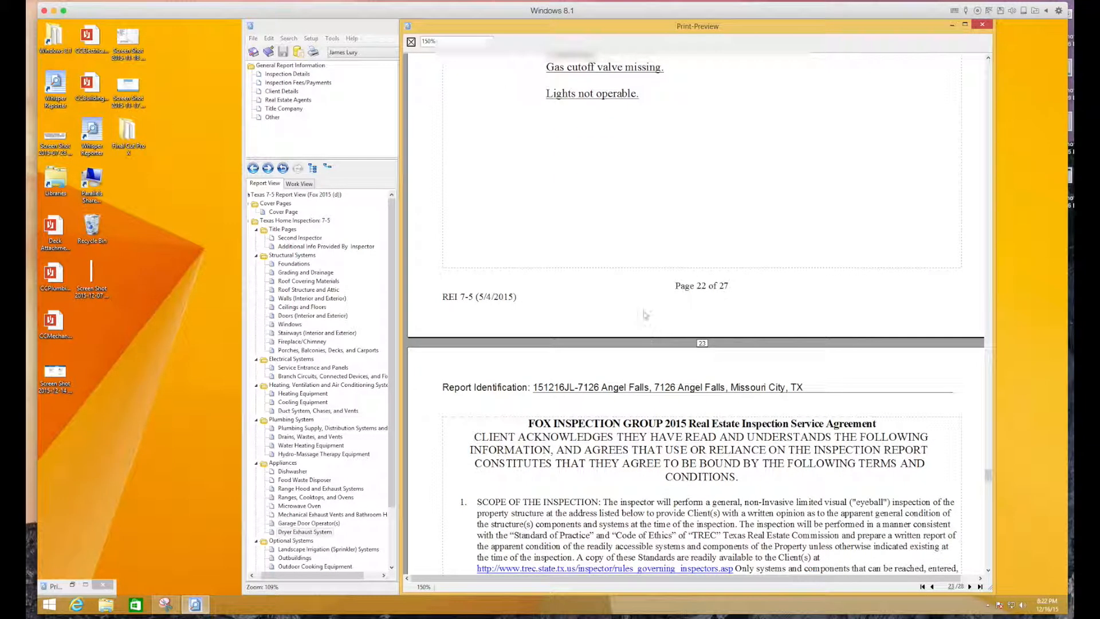
scroll(646, 315, up, 16)
scroll(602, 227, down, 15)
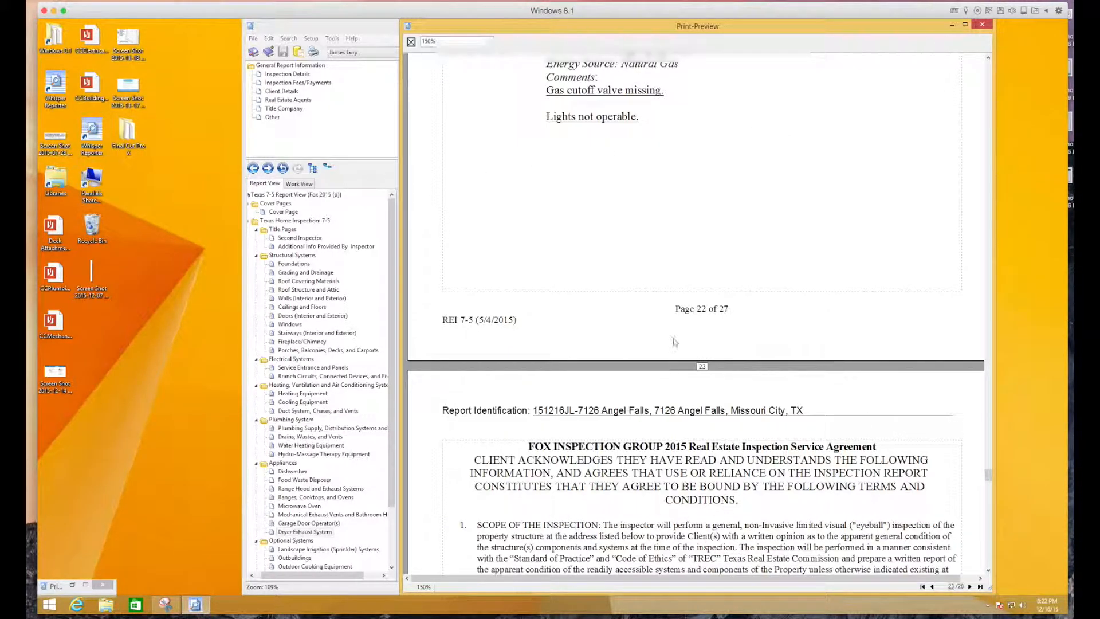
Close the print preview and set the report's PDF output location to Pictures > 1 Inspection Reports > 1 December 2015 > New folder.
click(984, 26)
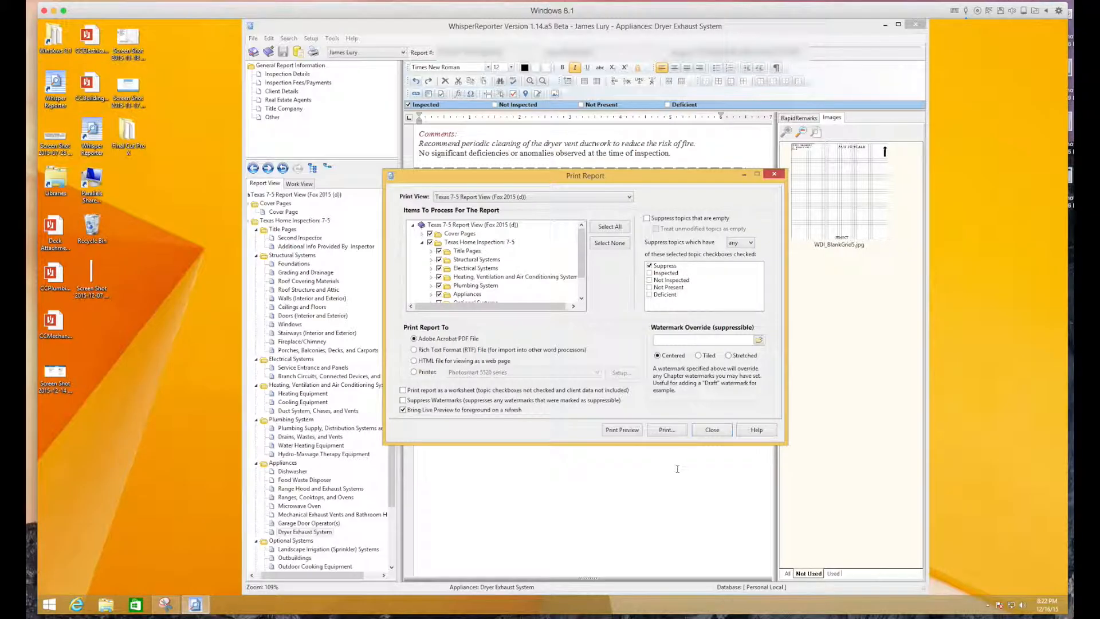
click(667, 431)
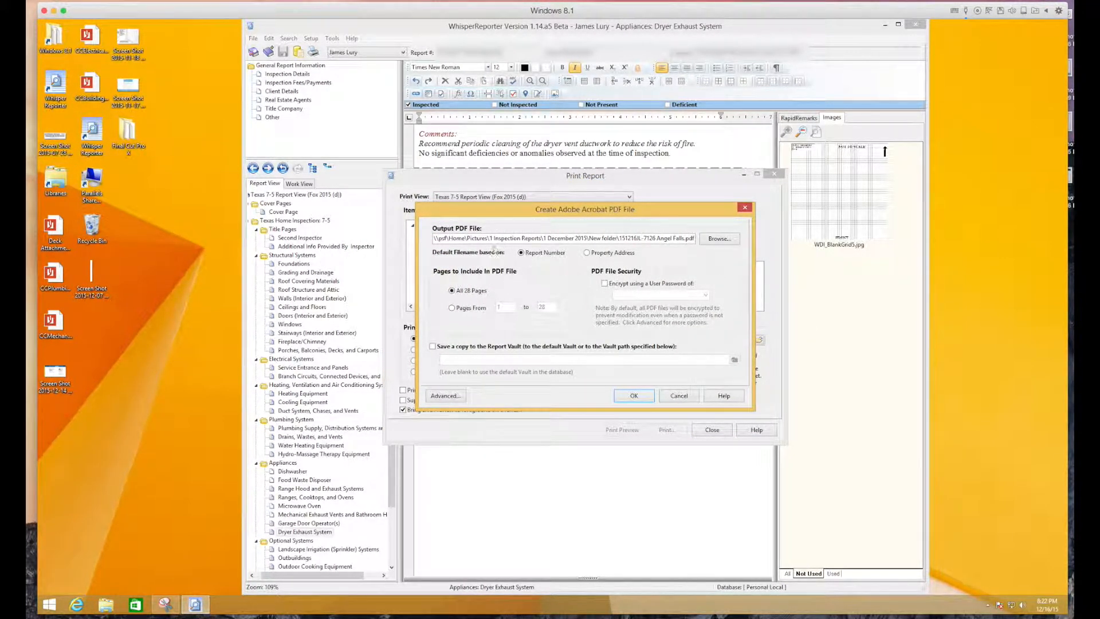
click(720, 240)
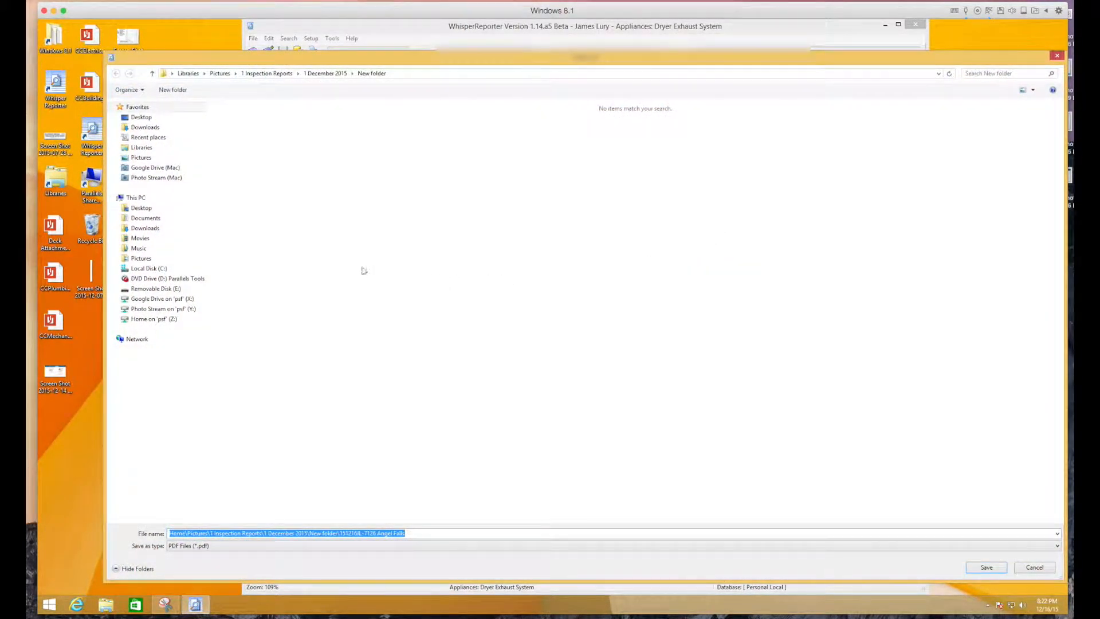
click(142, 158)
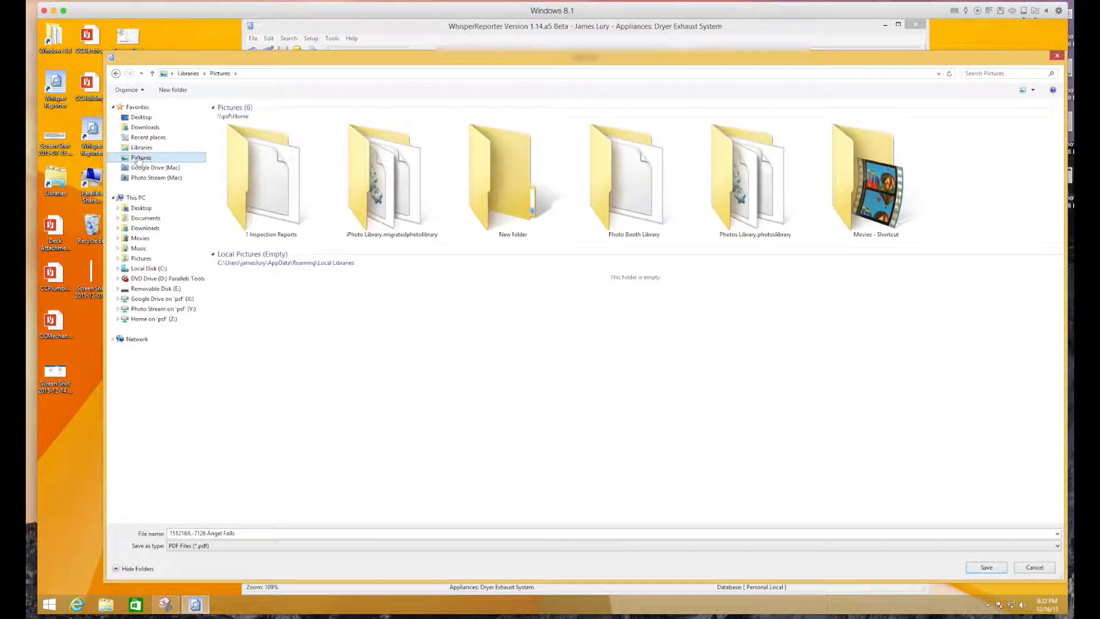
double_click(277, 180)
double_click(277, 181)
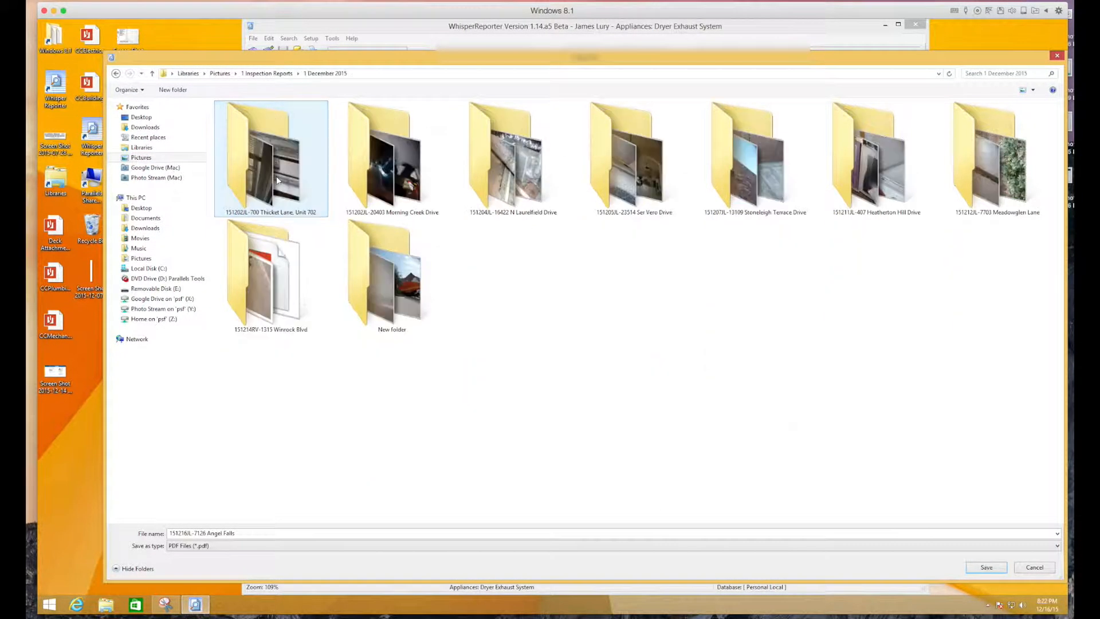
double_click(408, 301)
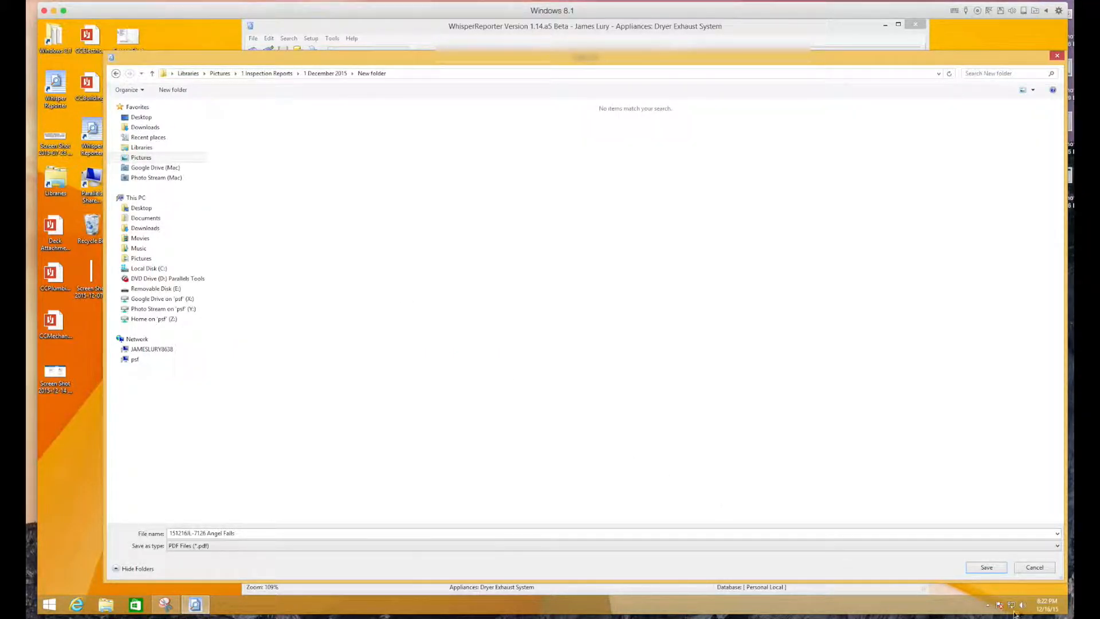
click(989, 571)
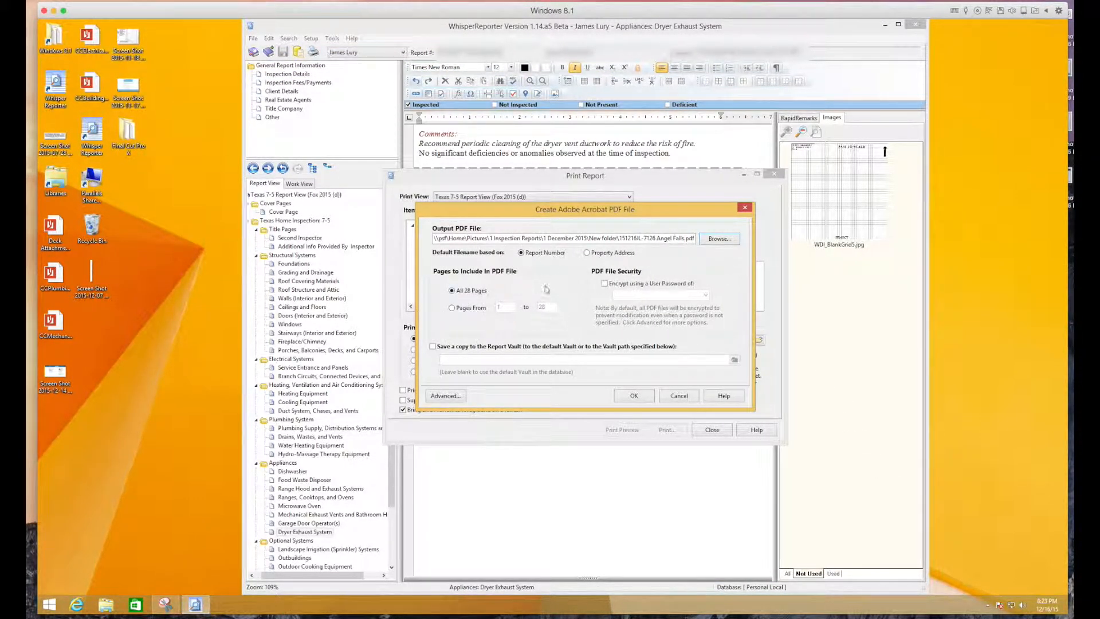
Create the PDF of all report pages, exit the completion and print dialogs, and close WhisperReporter.
click(634, 397)
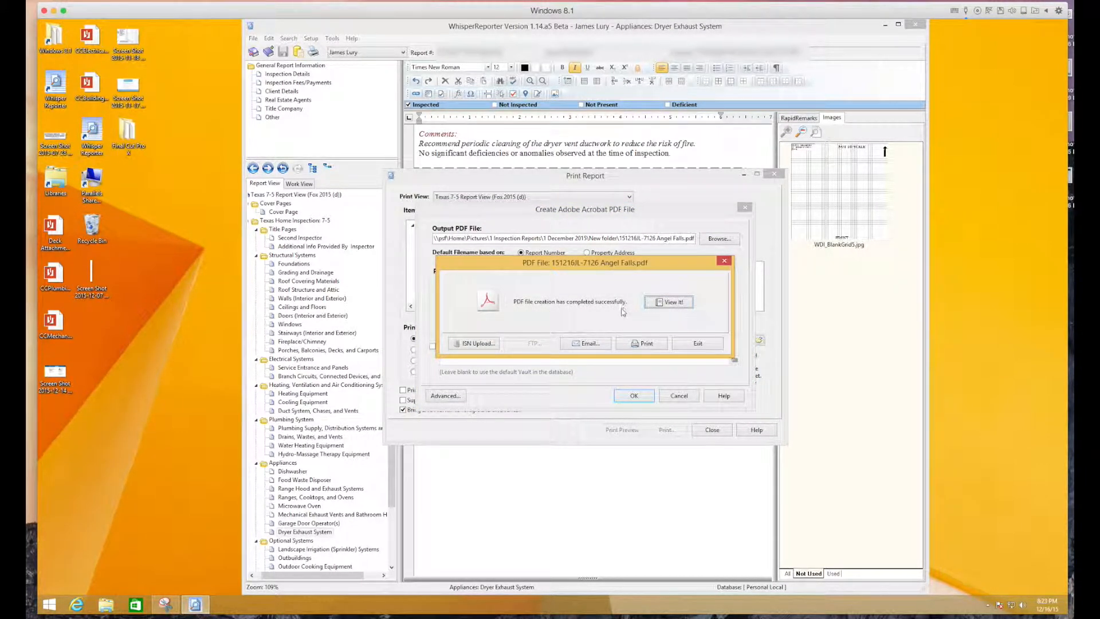
click(699, 343)
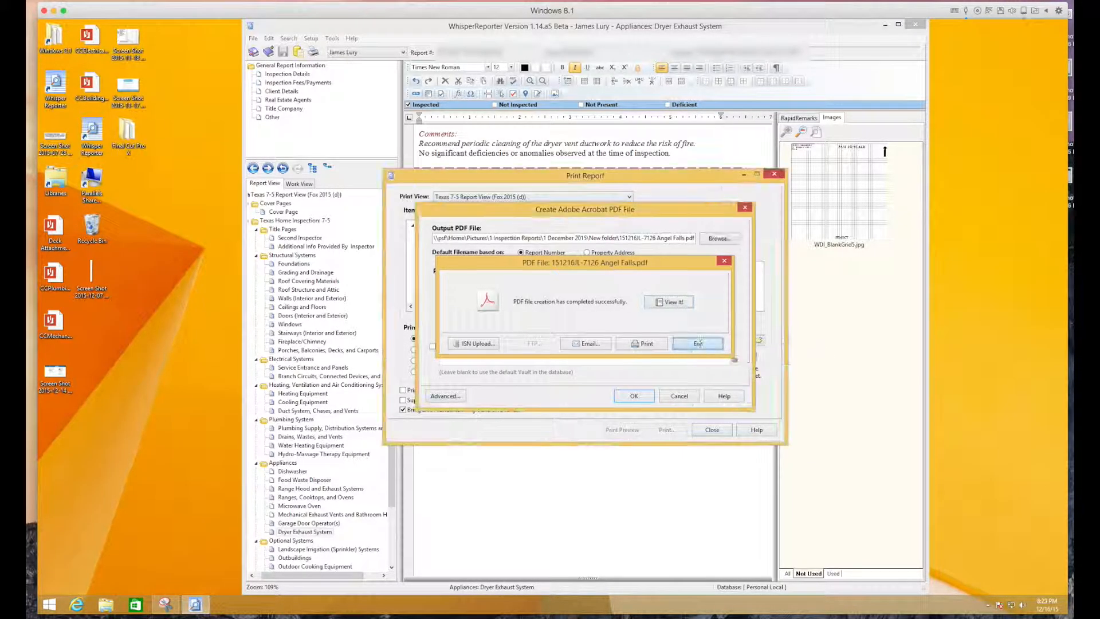
click(712, 430)
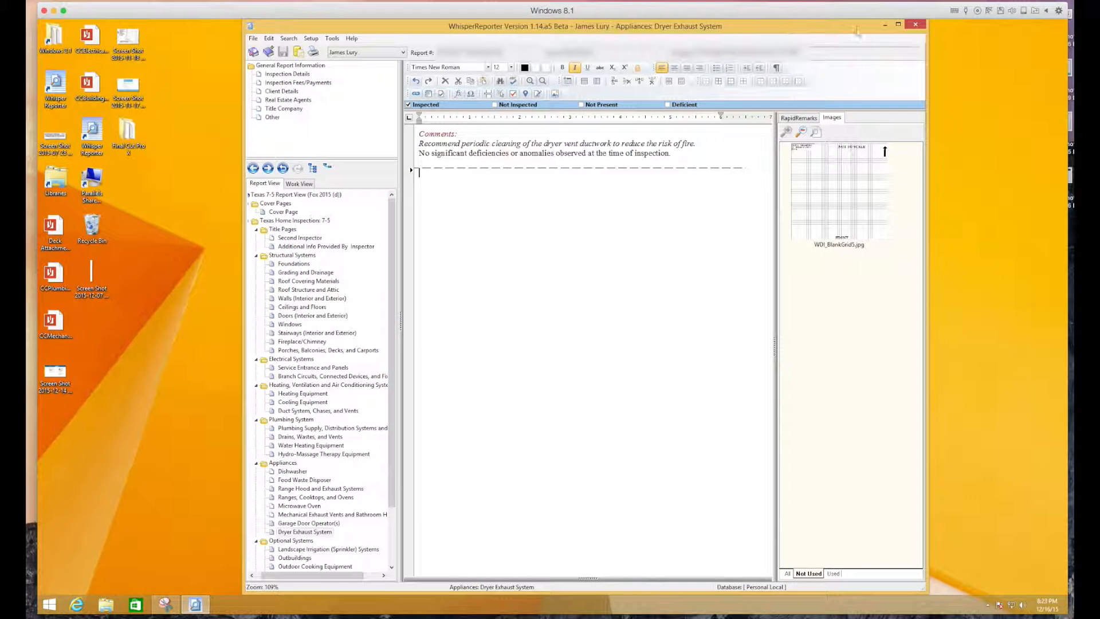
click(915, 25)
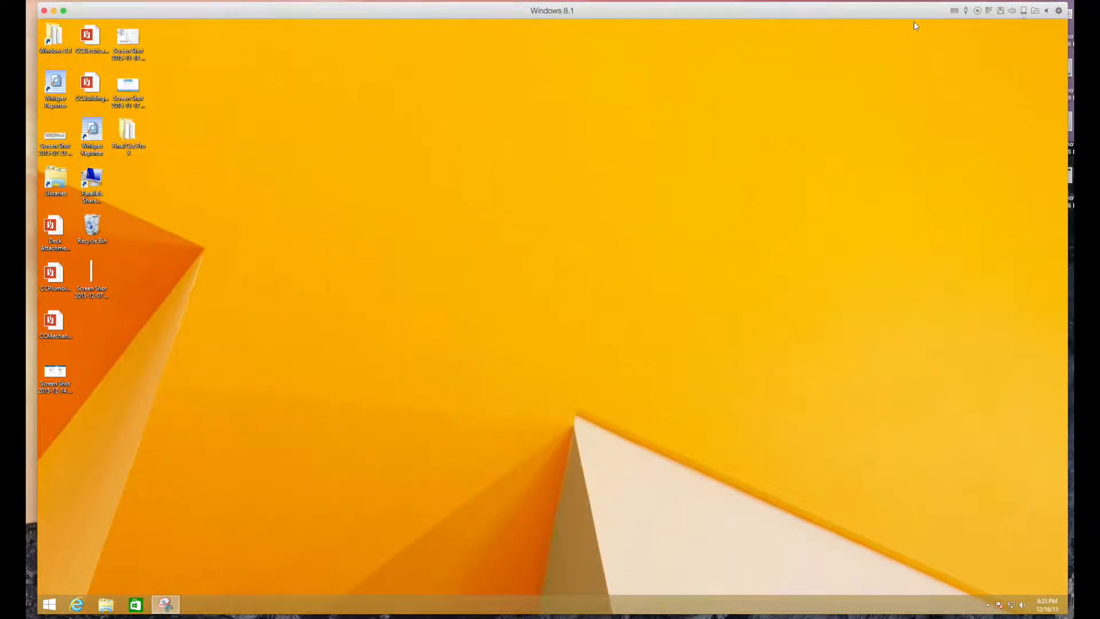
Switch to File Explorer and open New folder in Pictures > 1 Inspection Reports > 1 December 2015.
double_click(65, 183)
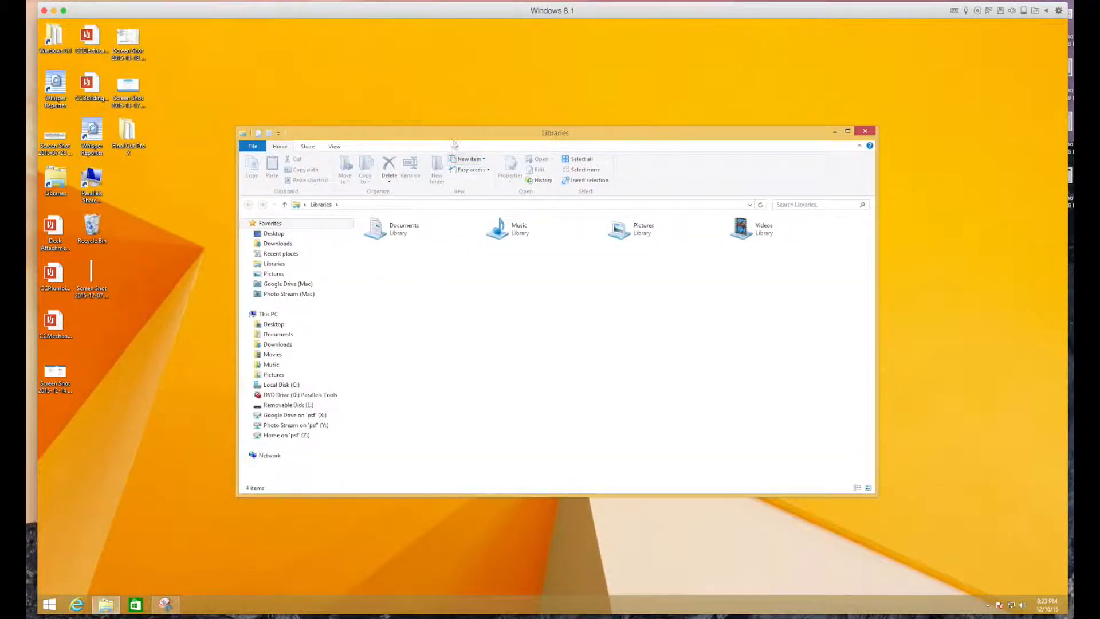
drag(453, 127, 453, 47)
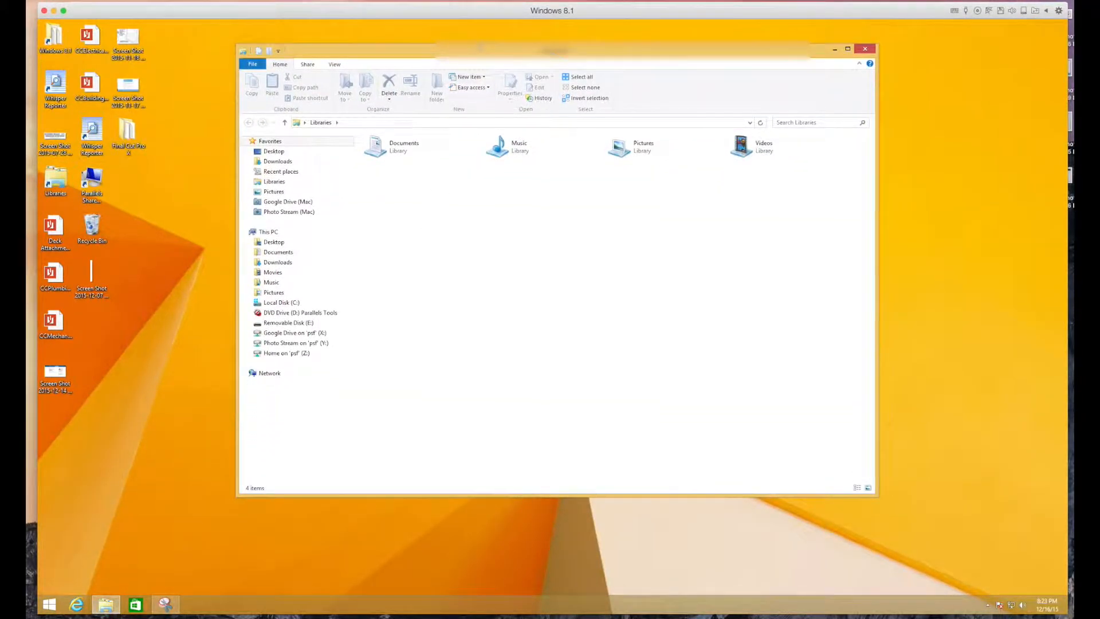
click(273, 192)
double_click(414, 212)
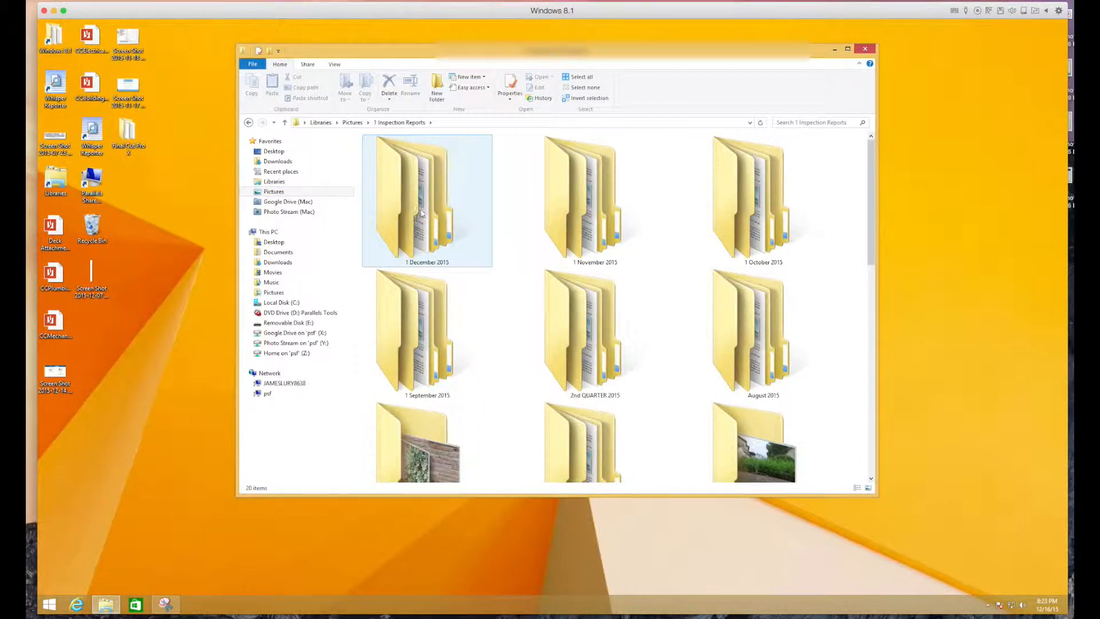
double_click(423, 211)
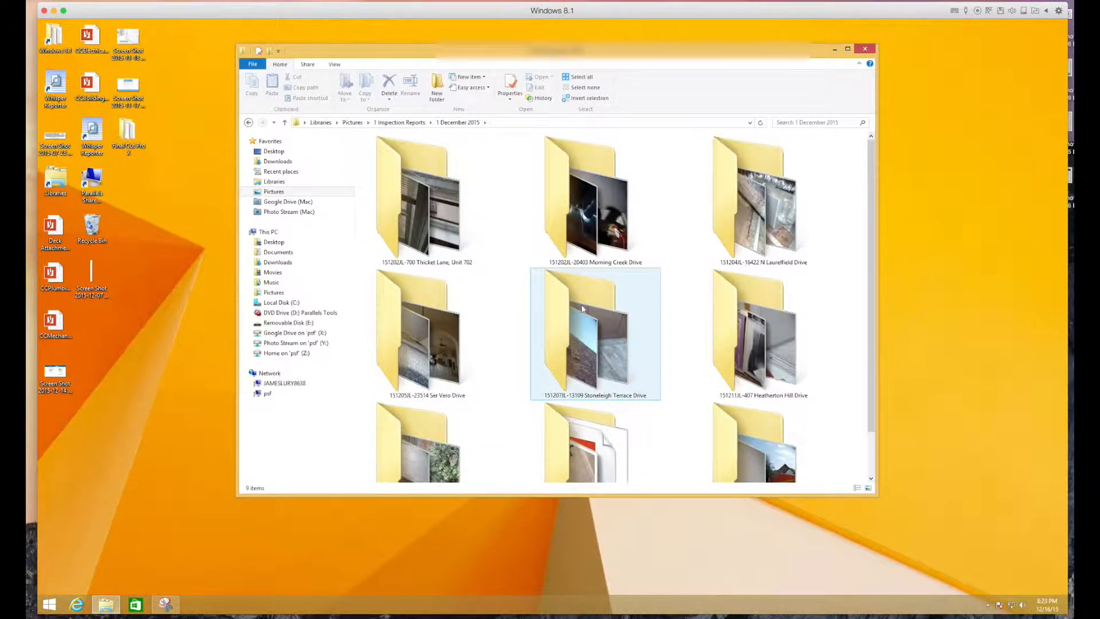
scroll(581, 309, down, 2)
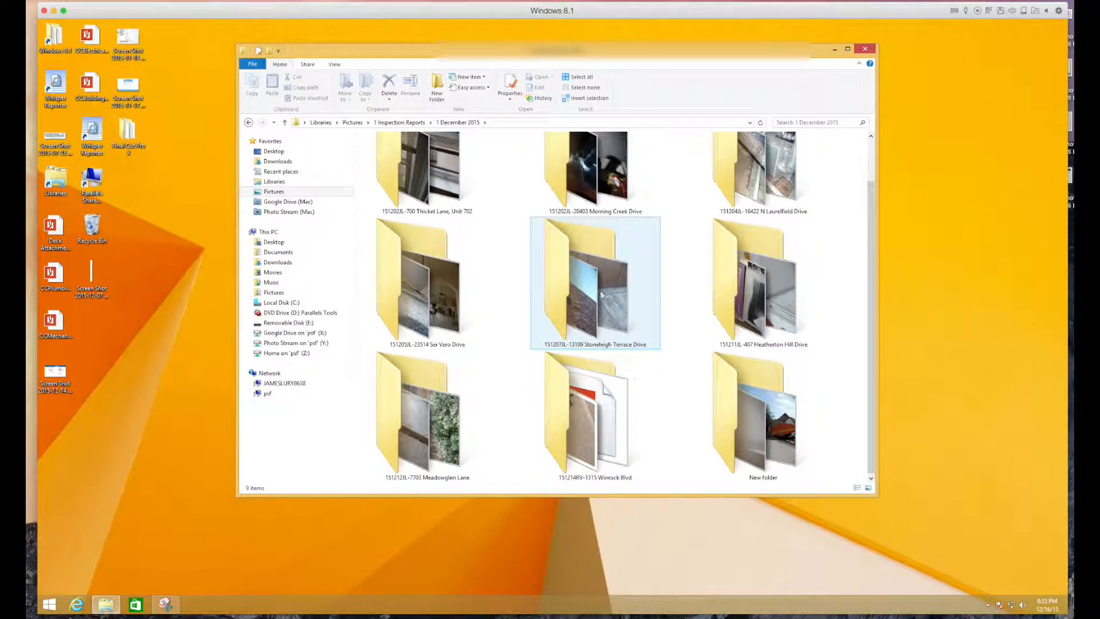
scroll(576, 228, up, 1)
click(249, 122)
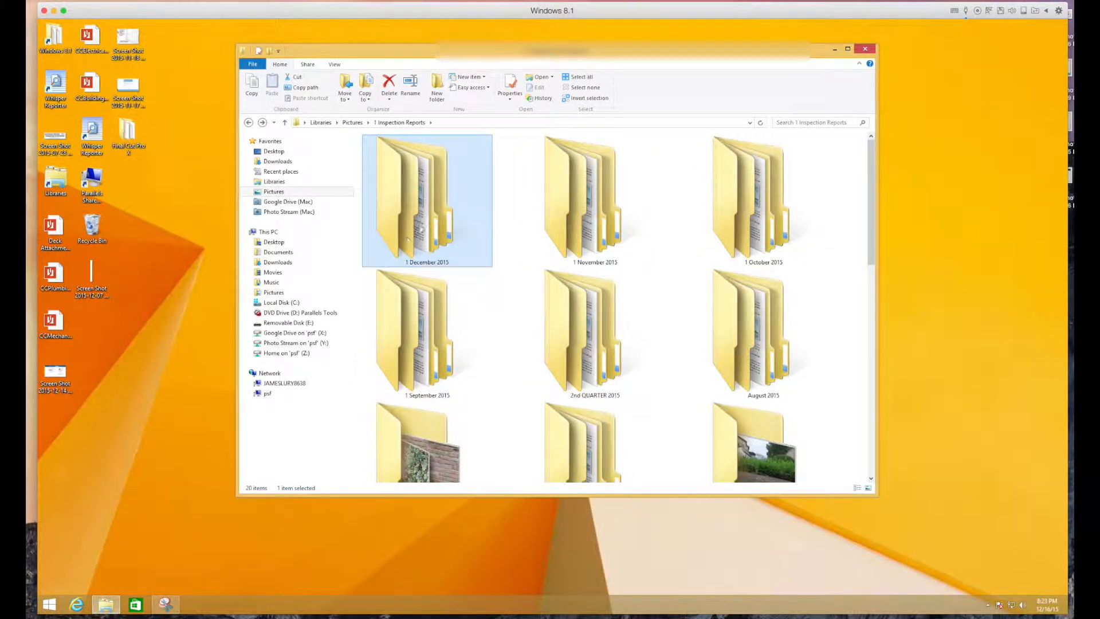
double_click(420, 229)
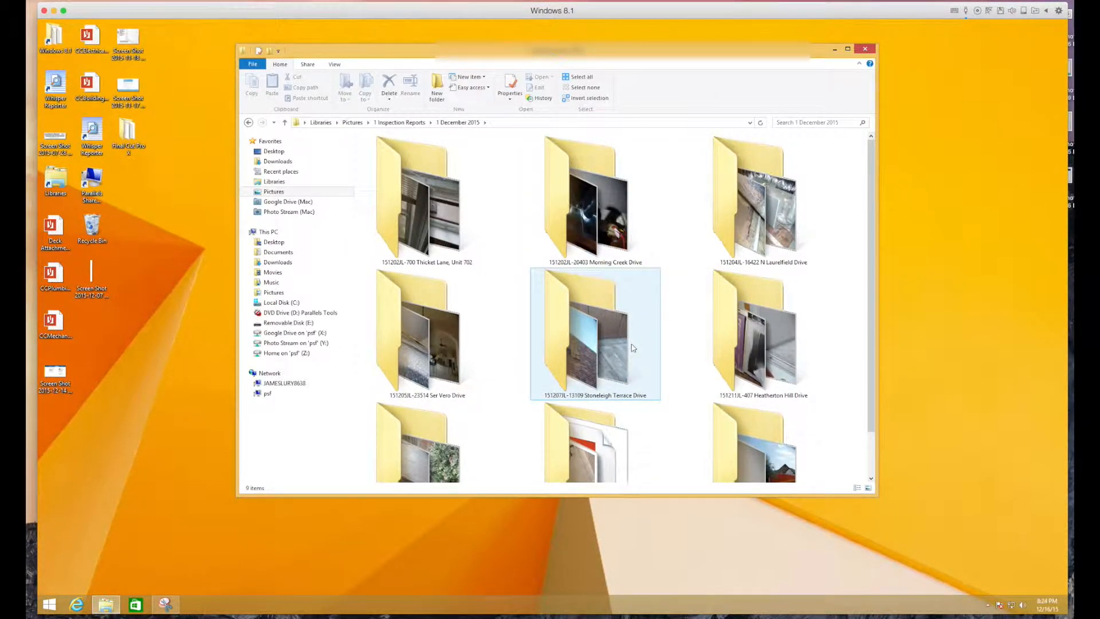
scroll(633, 348, down, 1)
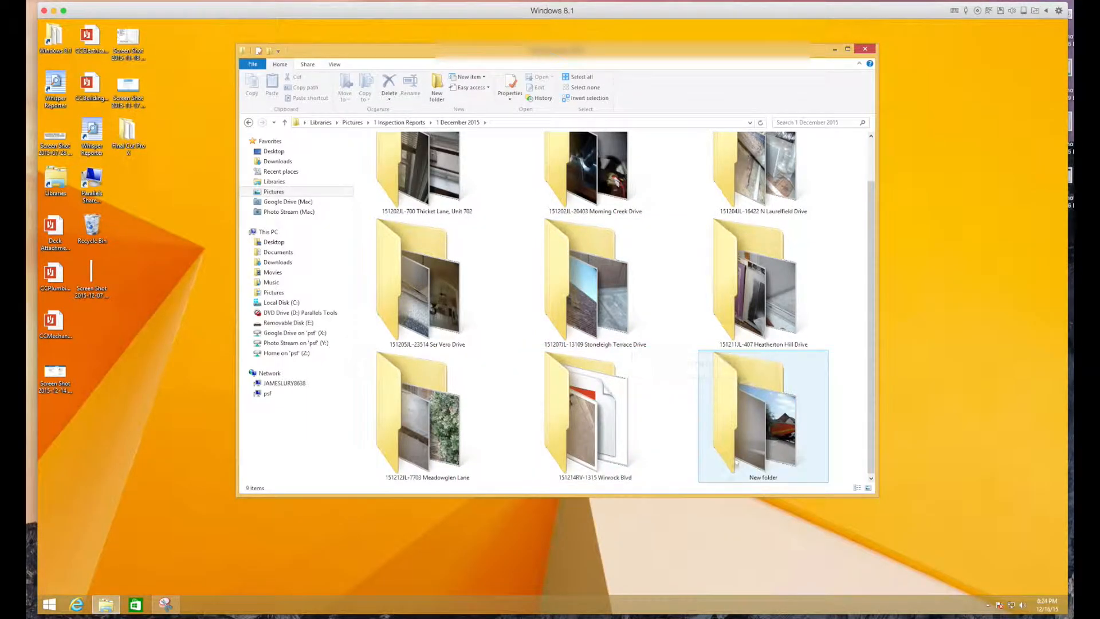
double_click(758, 408)
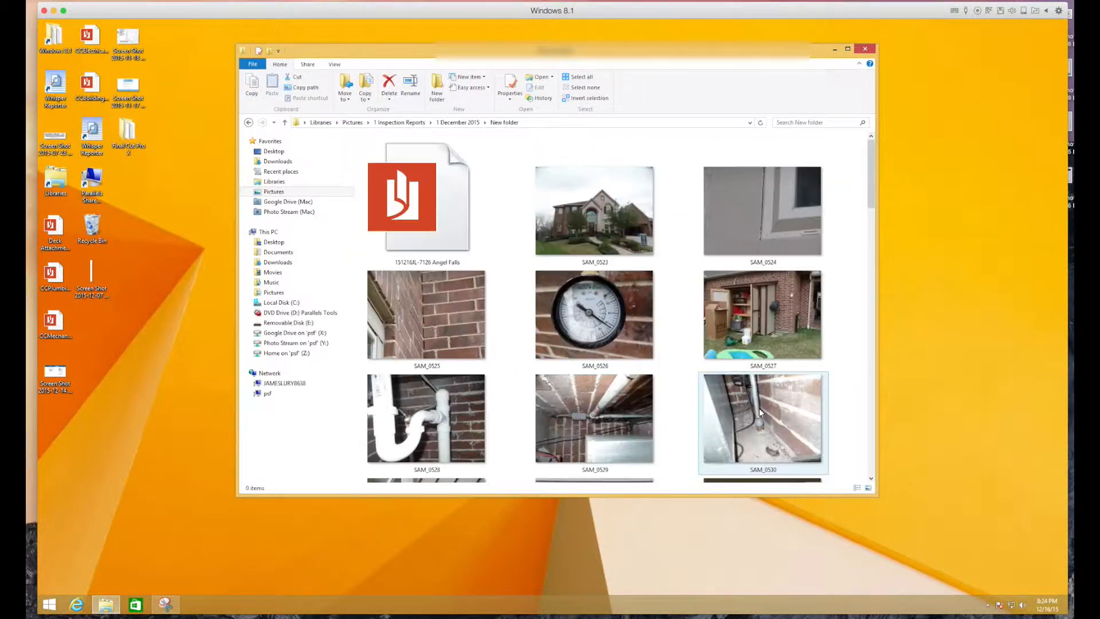
Copy the report PDF's file name and rename the front house photo SAM_0523 with it.
click(437, 266)
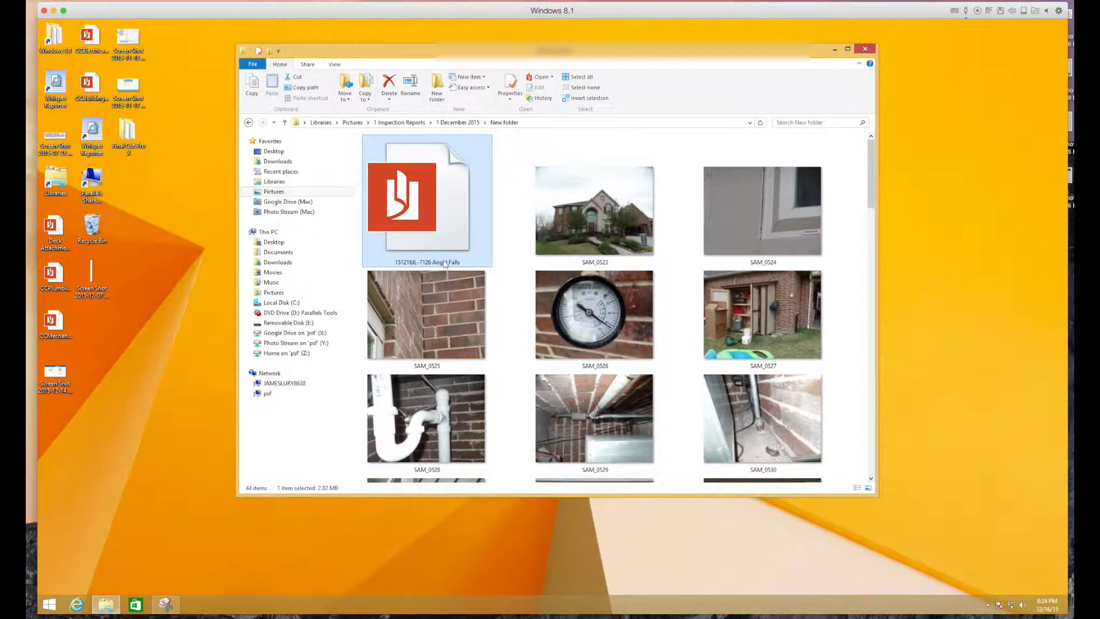
click(437, 263)
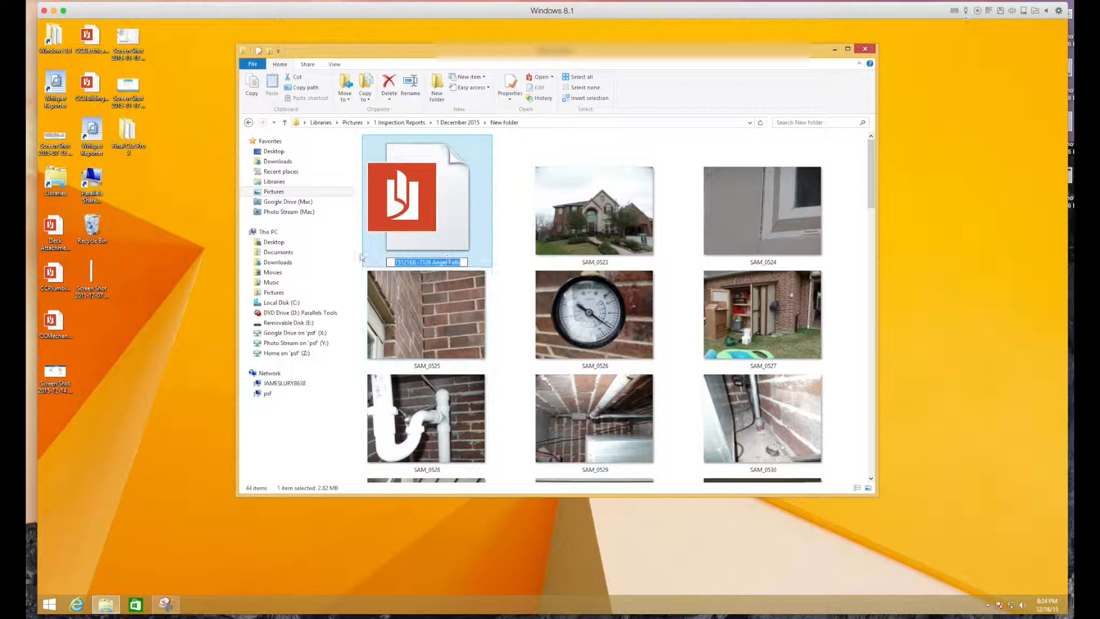
right_click(452, 262)
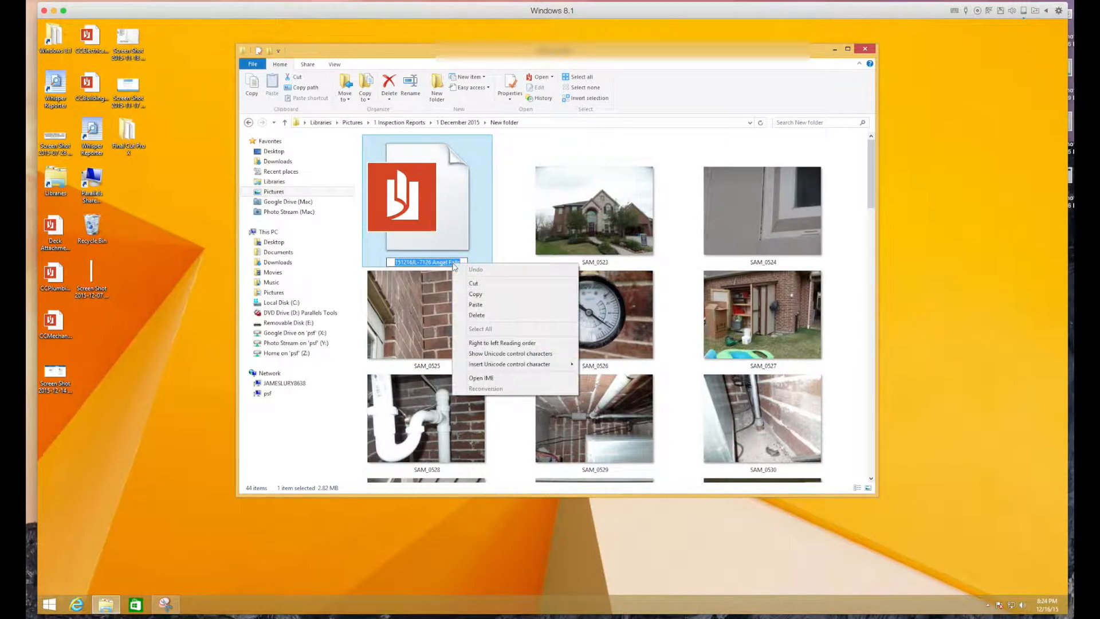
click(487, 297)
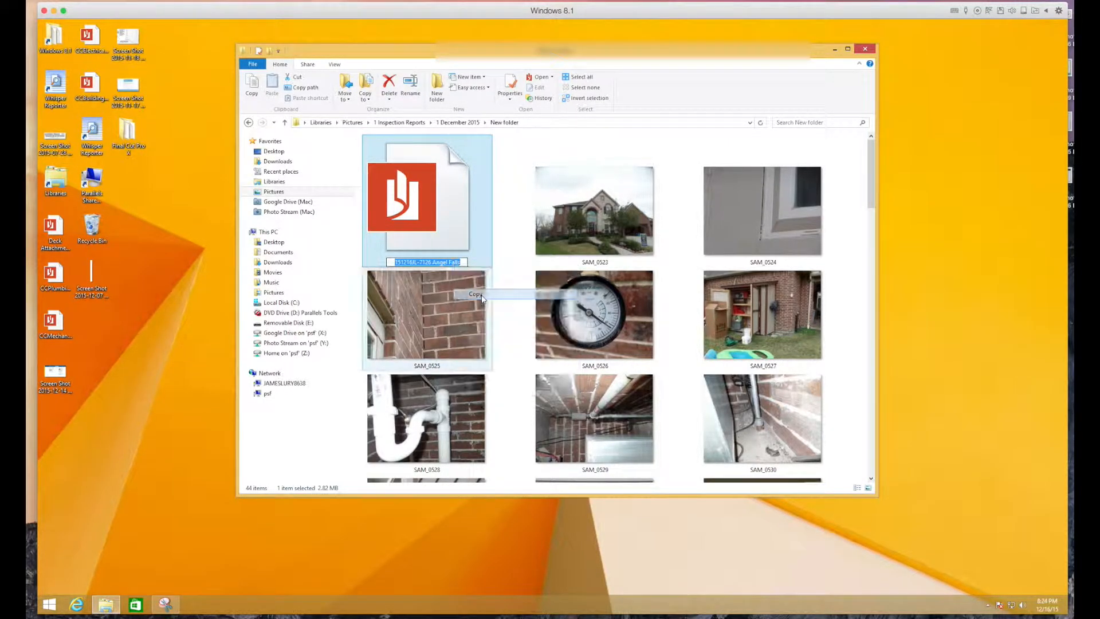
click(607, 212)
click(597, 263)
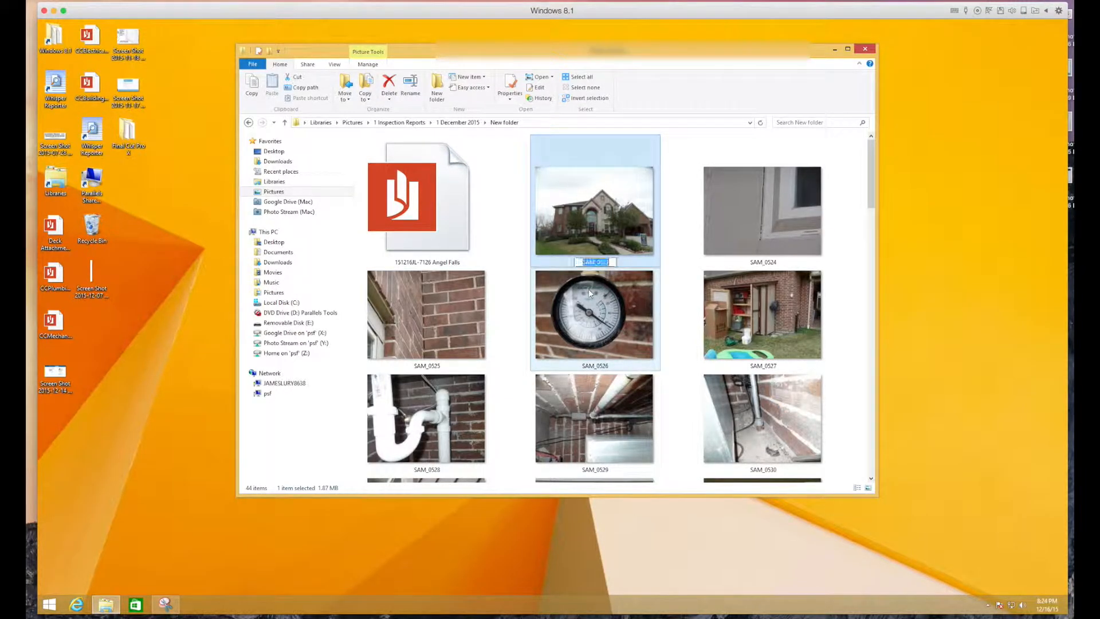
right_click(598, 262)
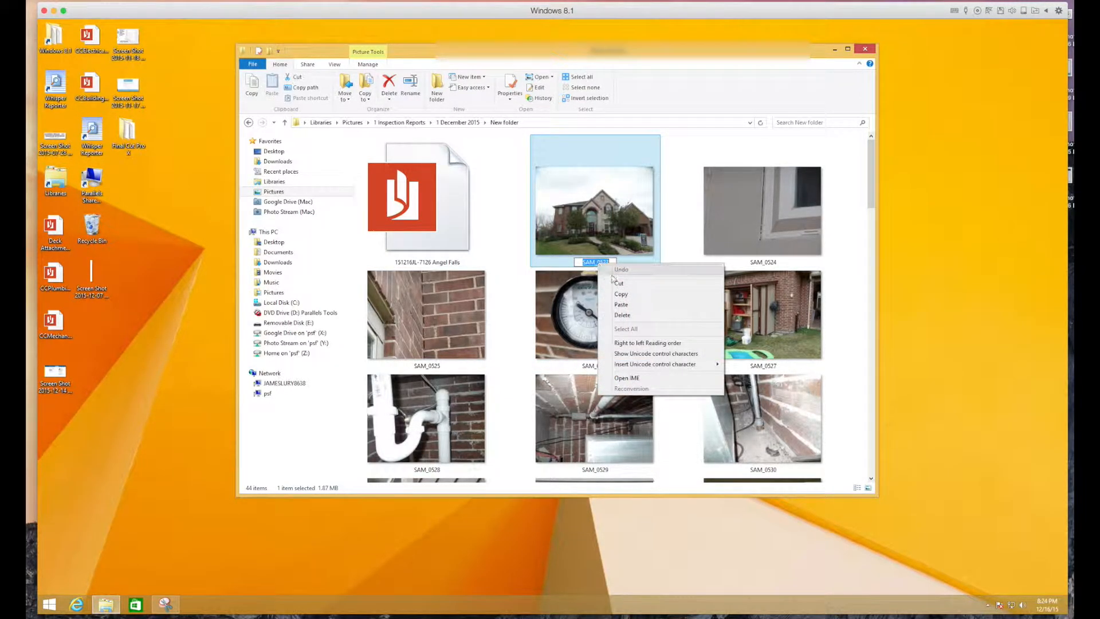
click(621, 305)
key(Return)
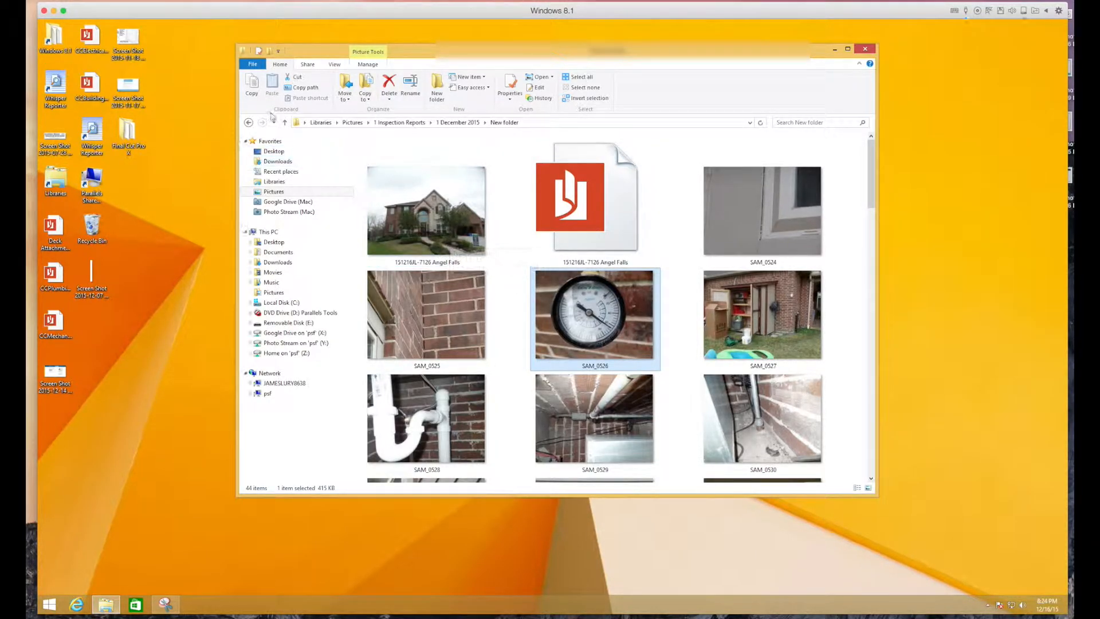
Rename New folder in 1 December 2015 with the copied report file name and enlarge the File Explorer window.
click(248, 122)
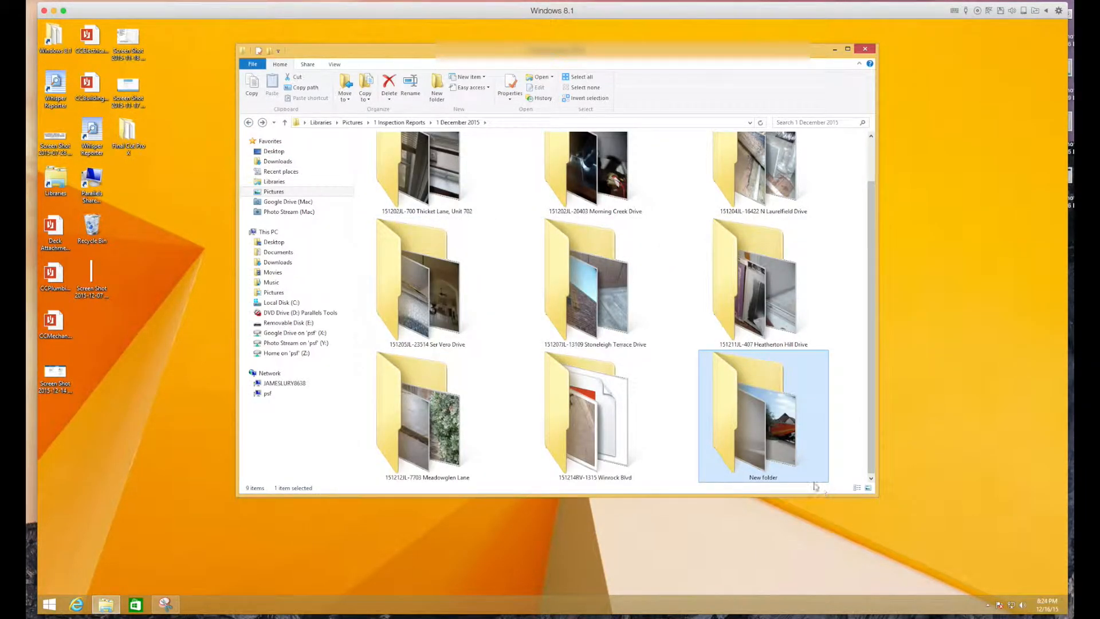
click(768, 479)
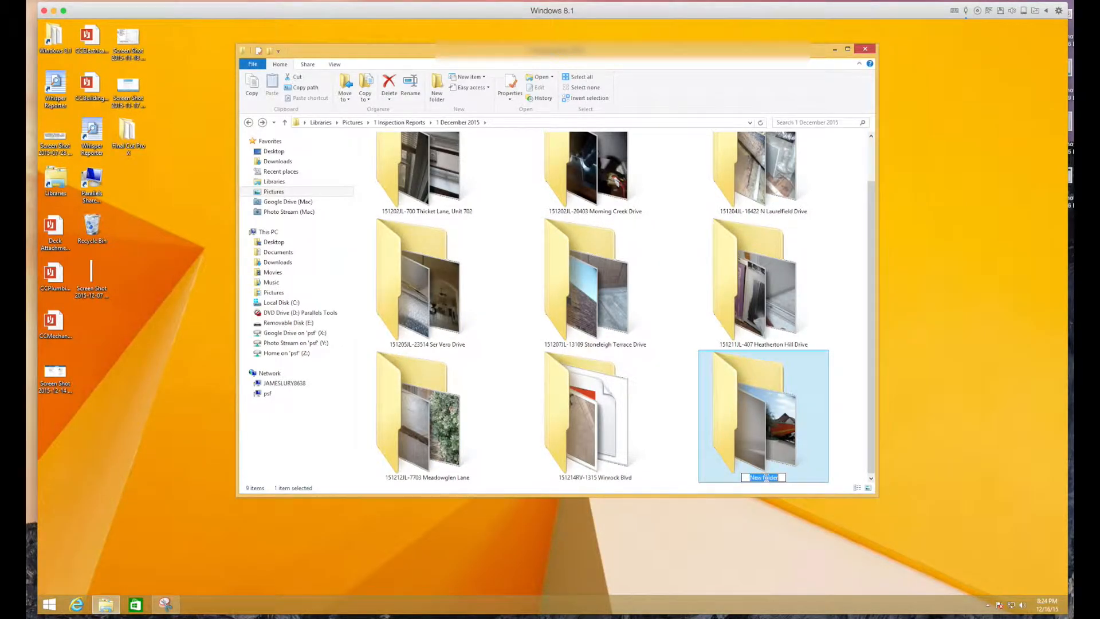
key(Escape)
right_click(766, 479)
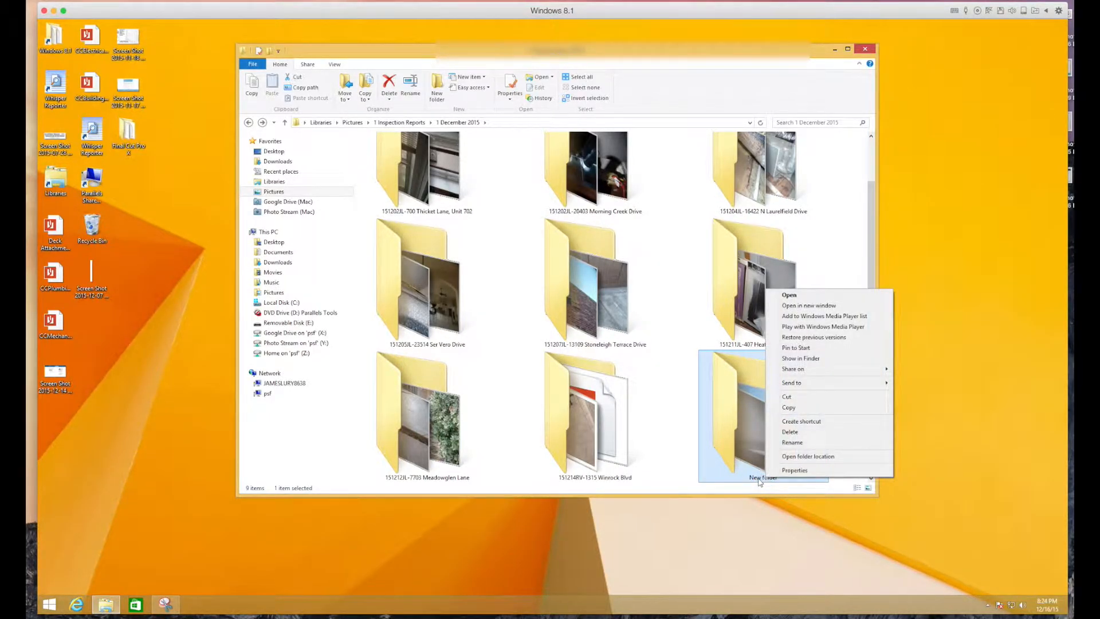
click(758, 480)
right_click(760, 480)
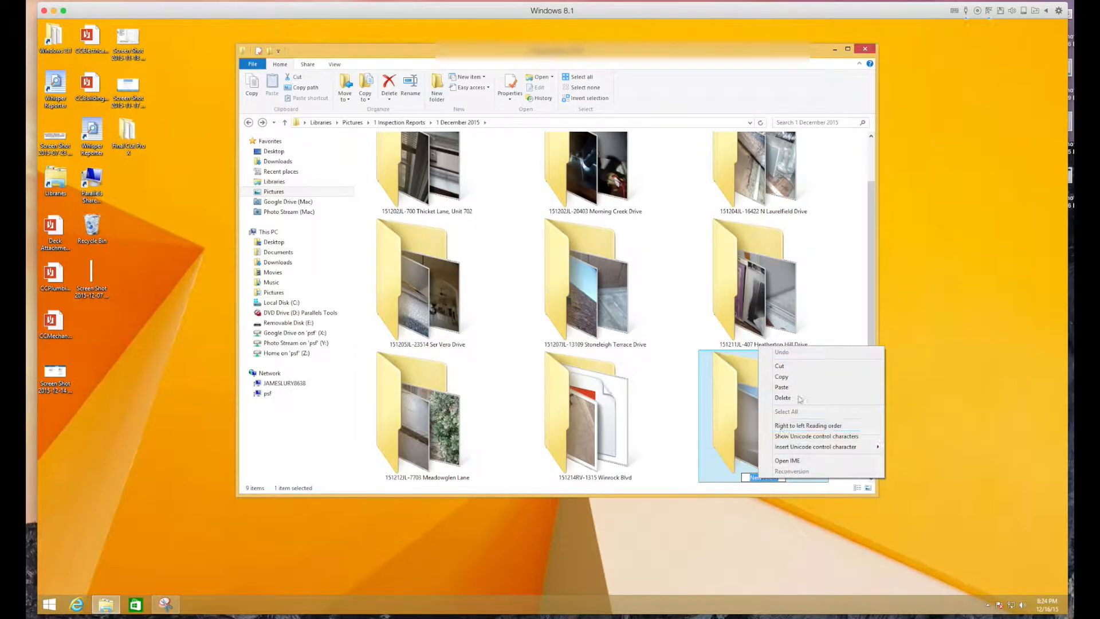
click(782, 388)
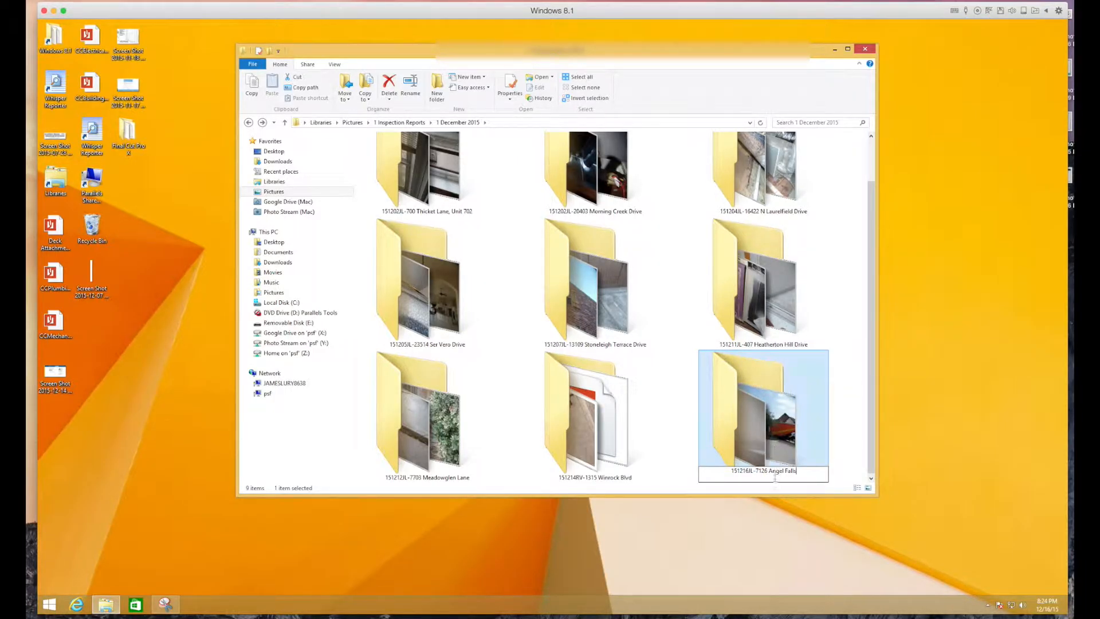
click(831, 473)
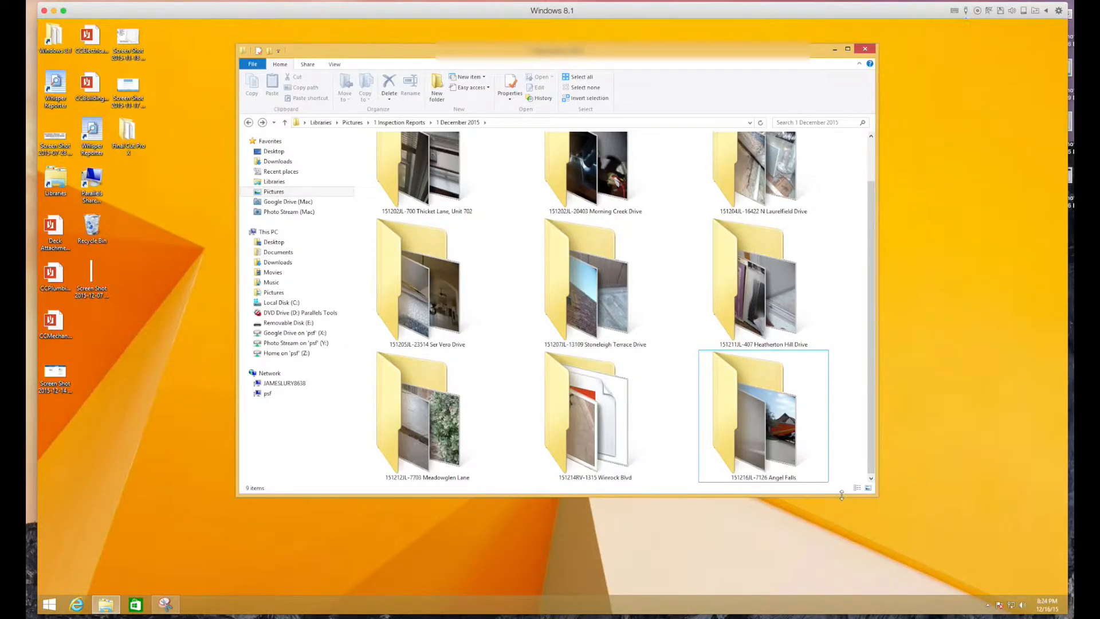
drag(842, 495, 846, 523)
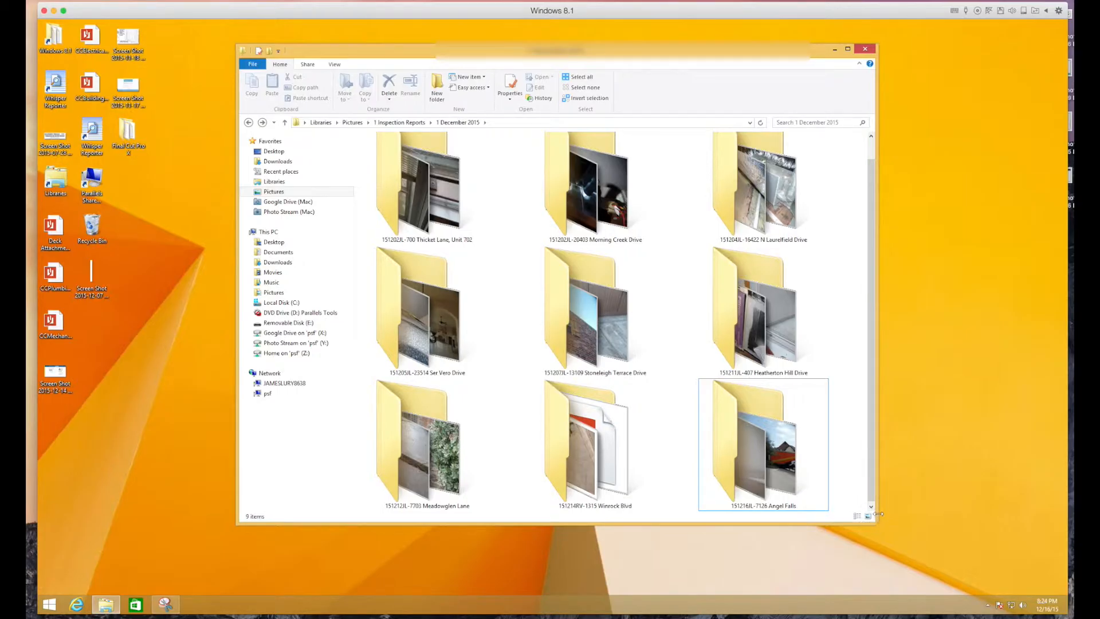
drag(879, 514, 912, 514)
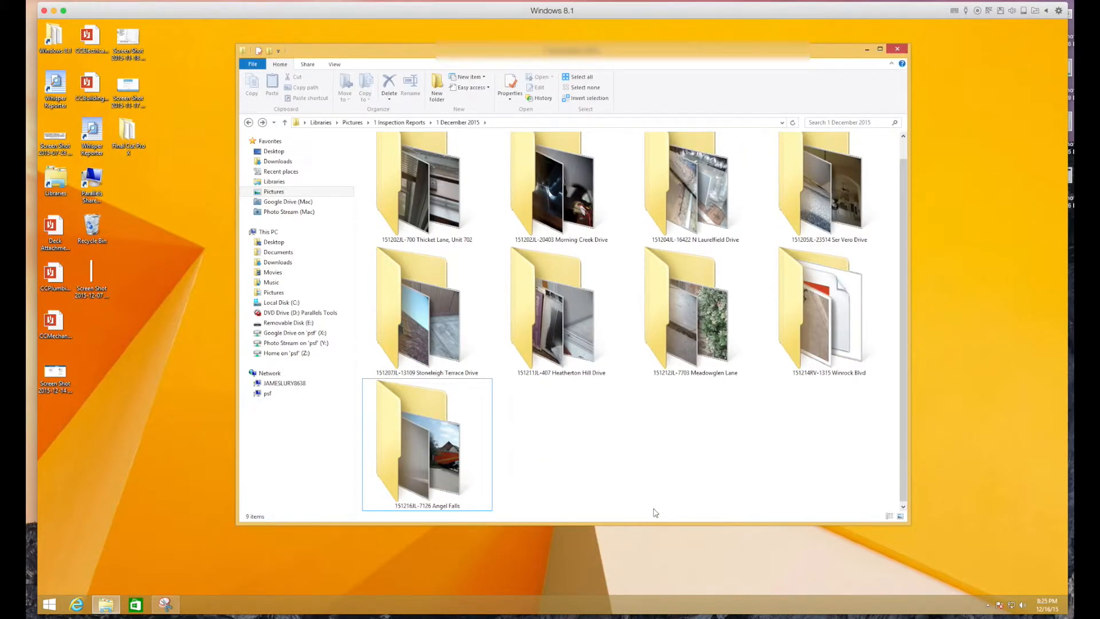